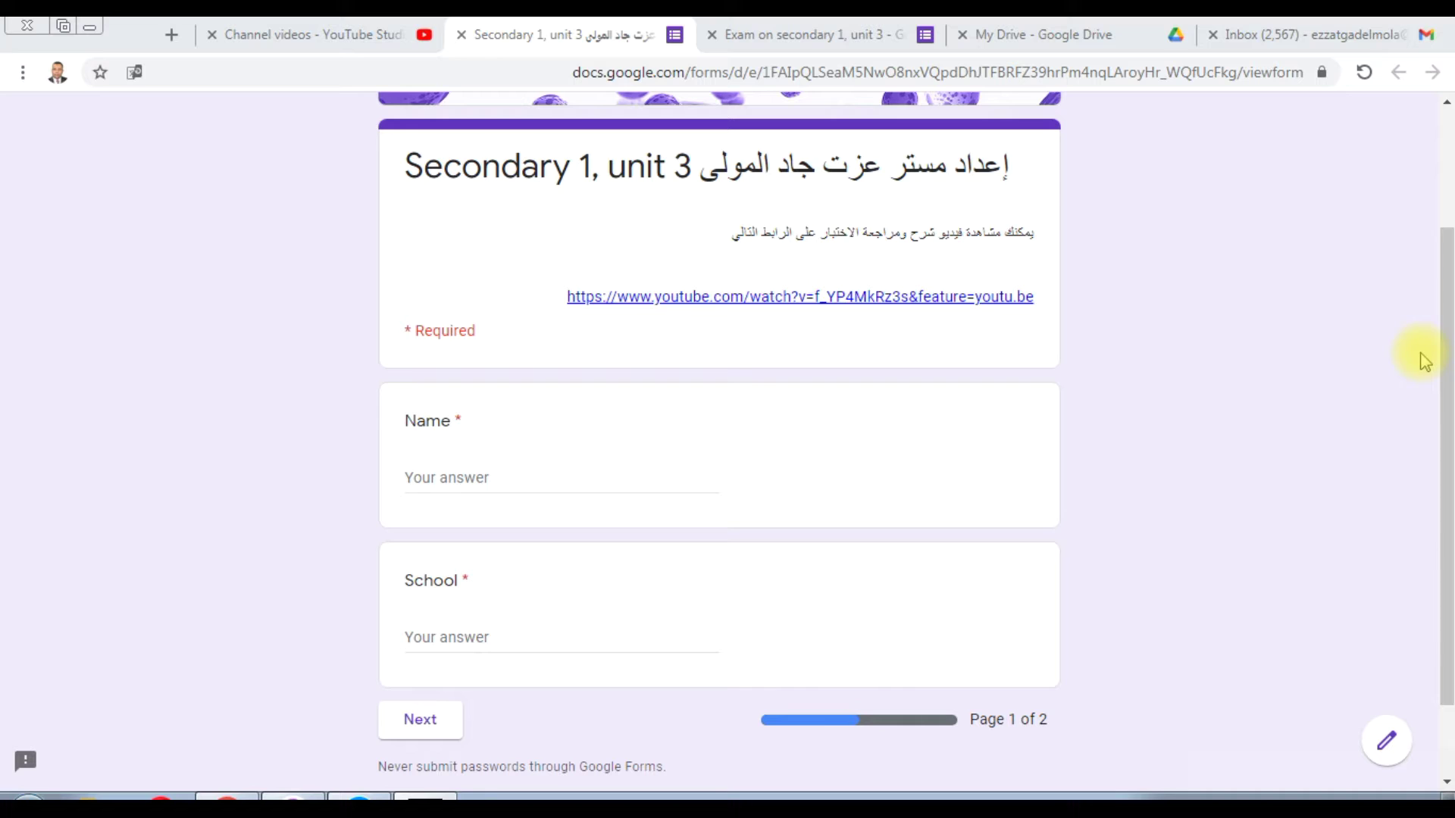
Step: Enter the student's full name in the Name field, fixing the mistyped start
left_click_drag(1447, 325, 1451, 331)
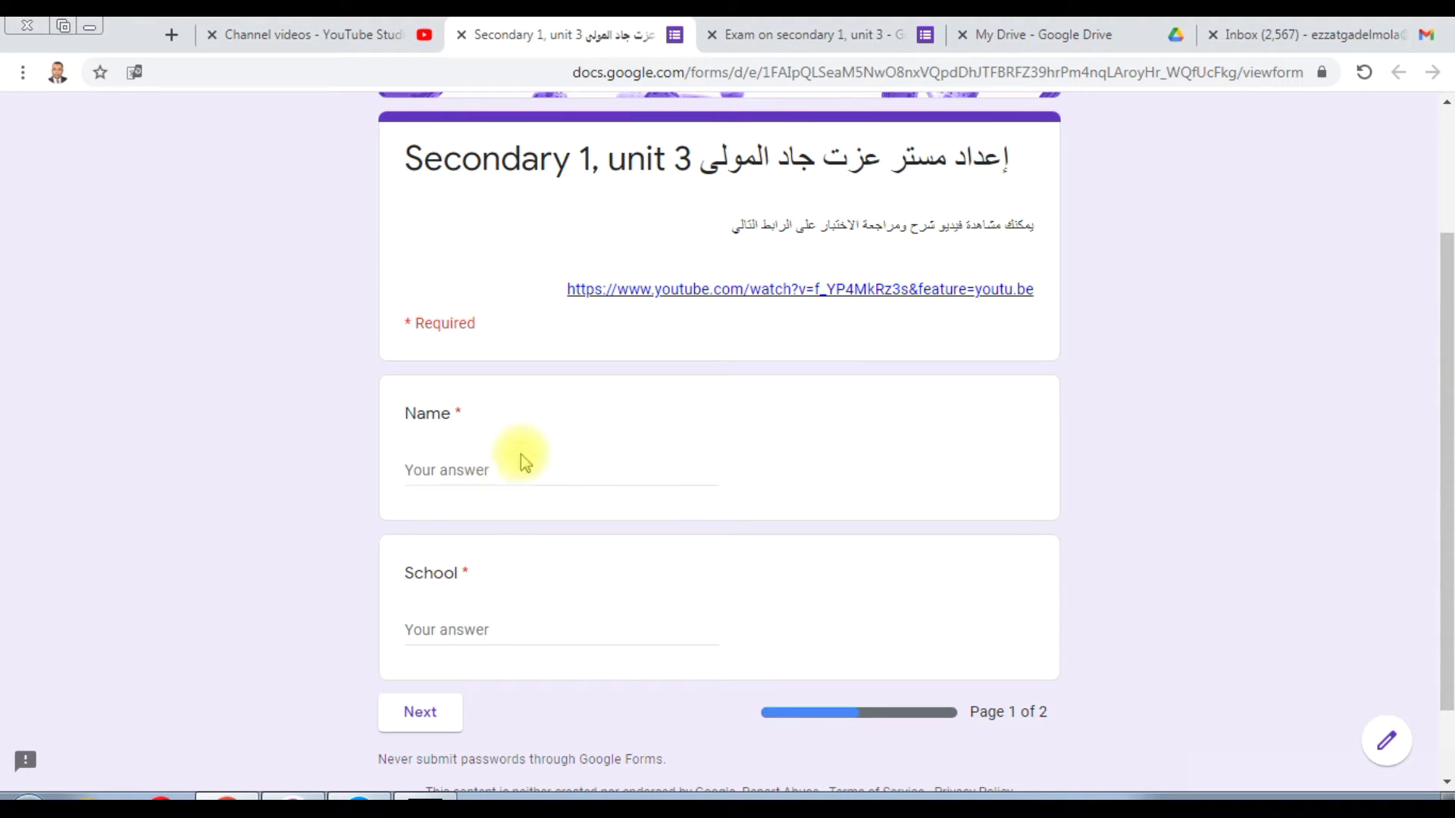
left_click(483, 465)
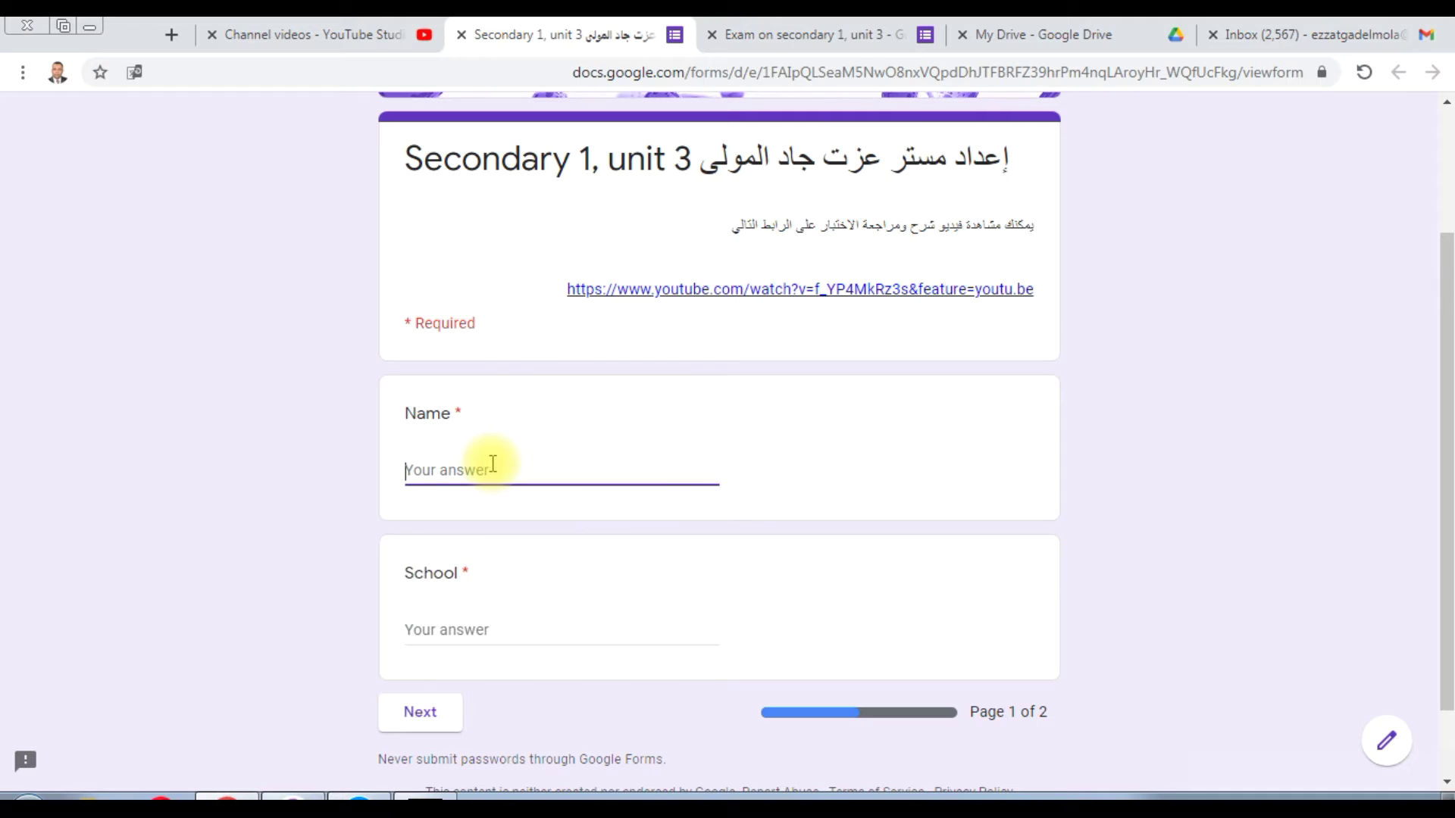
scroll(1448, 316, "down", 1)
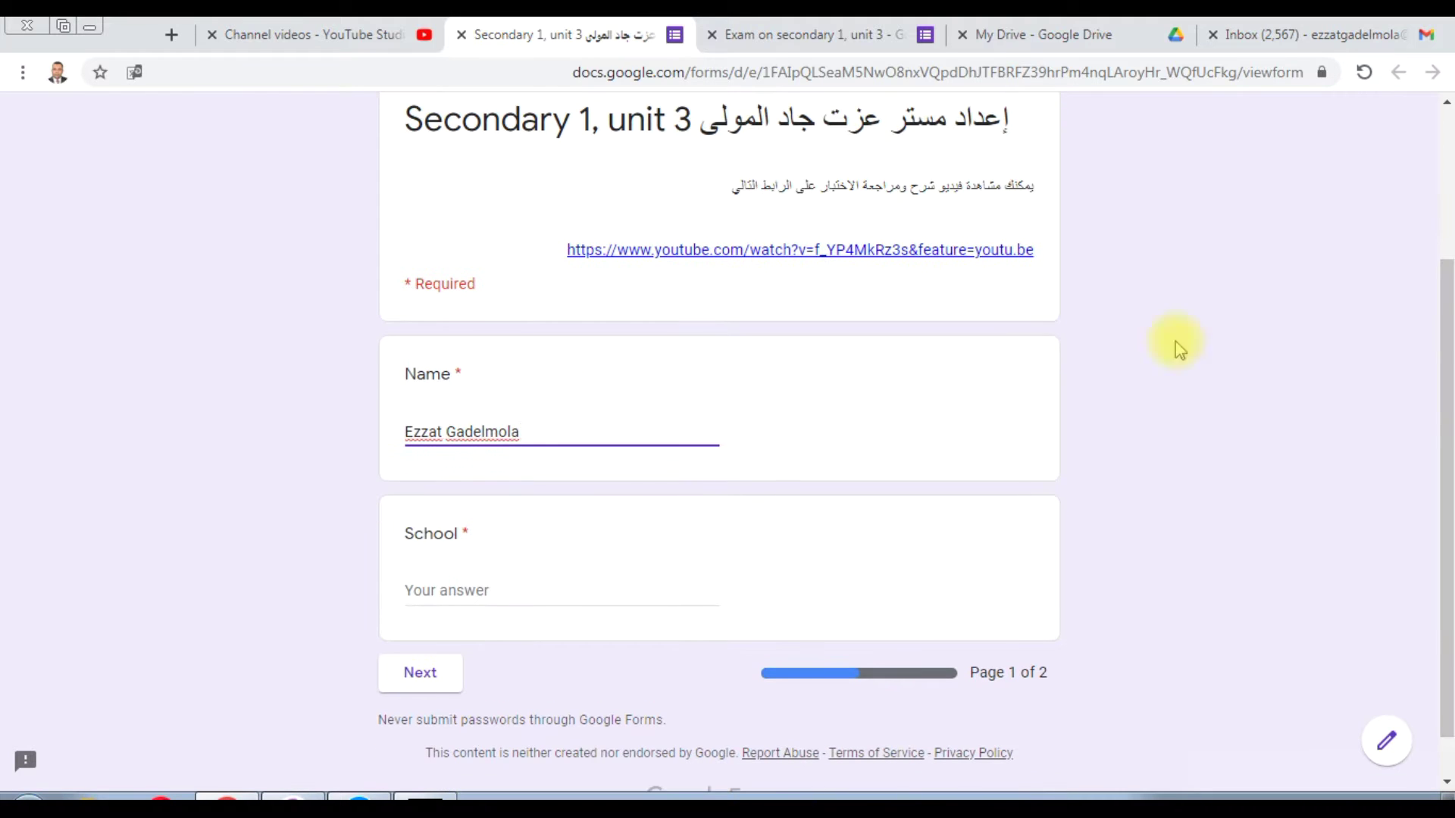
Step: Fill School with '.........secondary school' and go to page 2
left_click(433, 601)
type(".........")
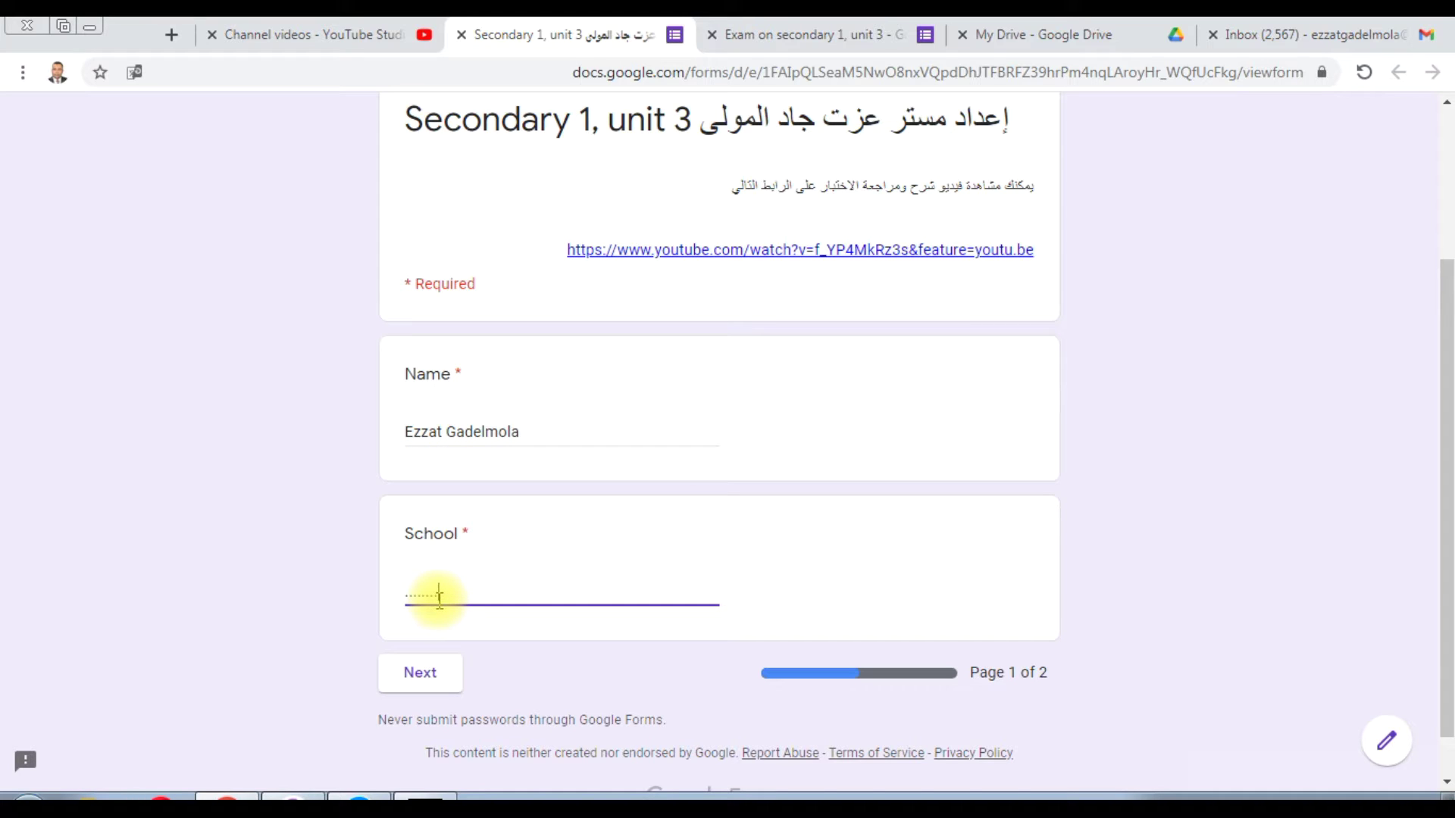
type("secondary school")
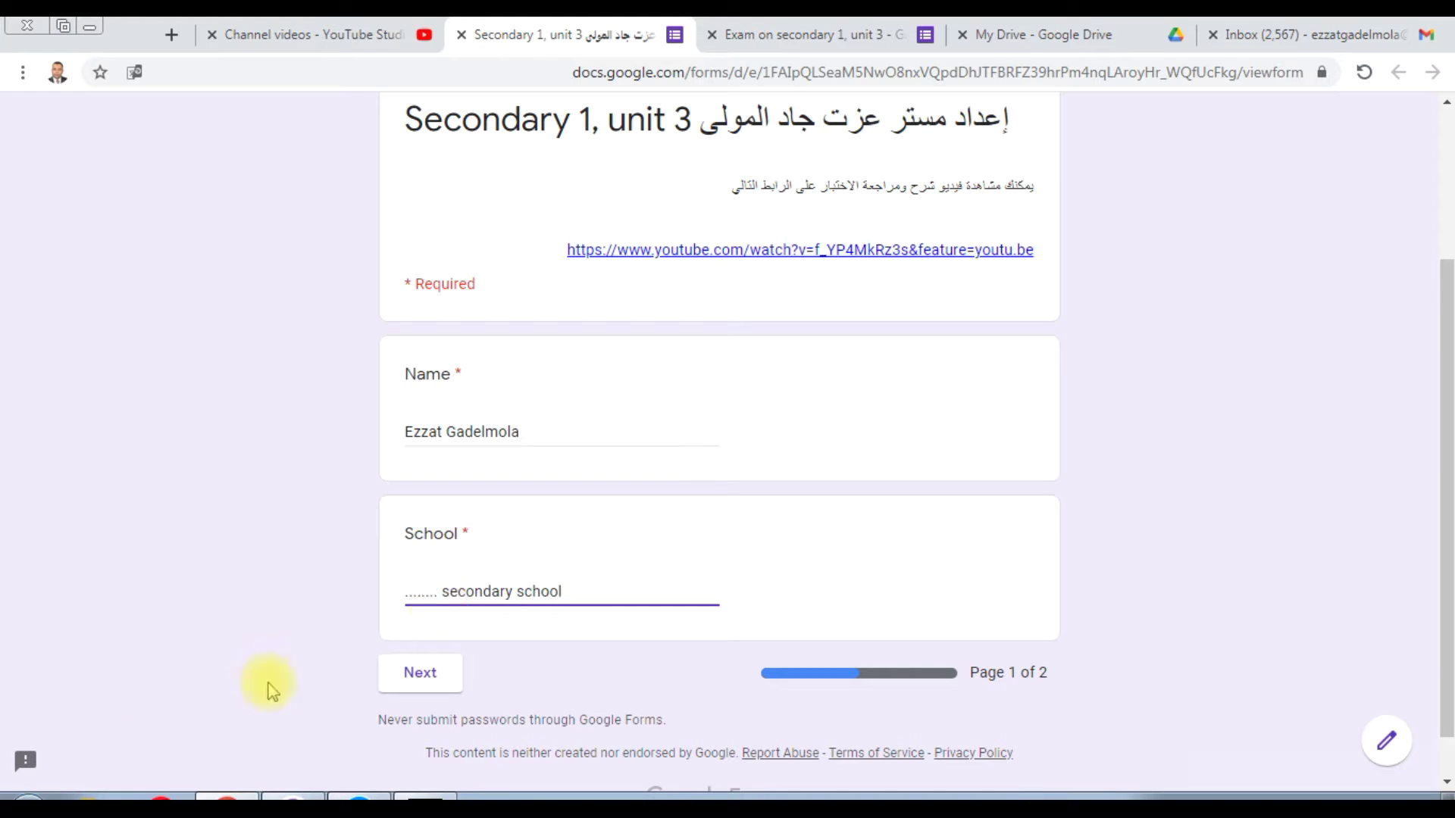
left_click(424, 677)
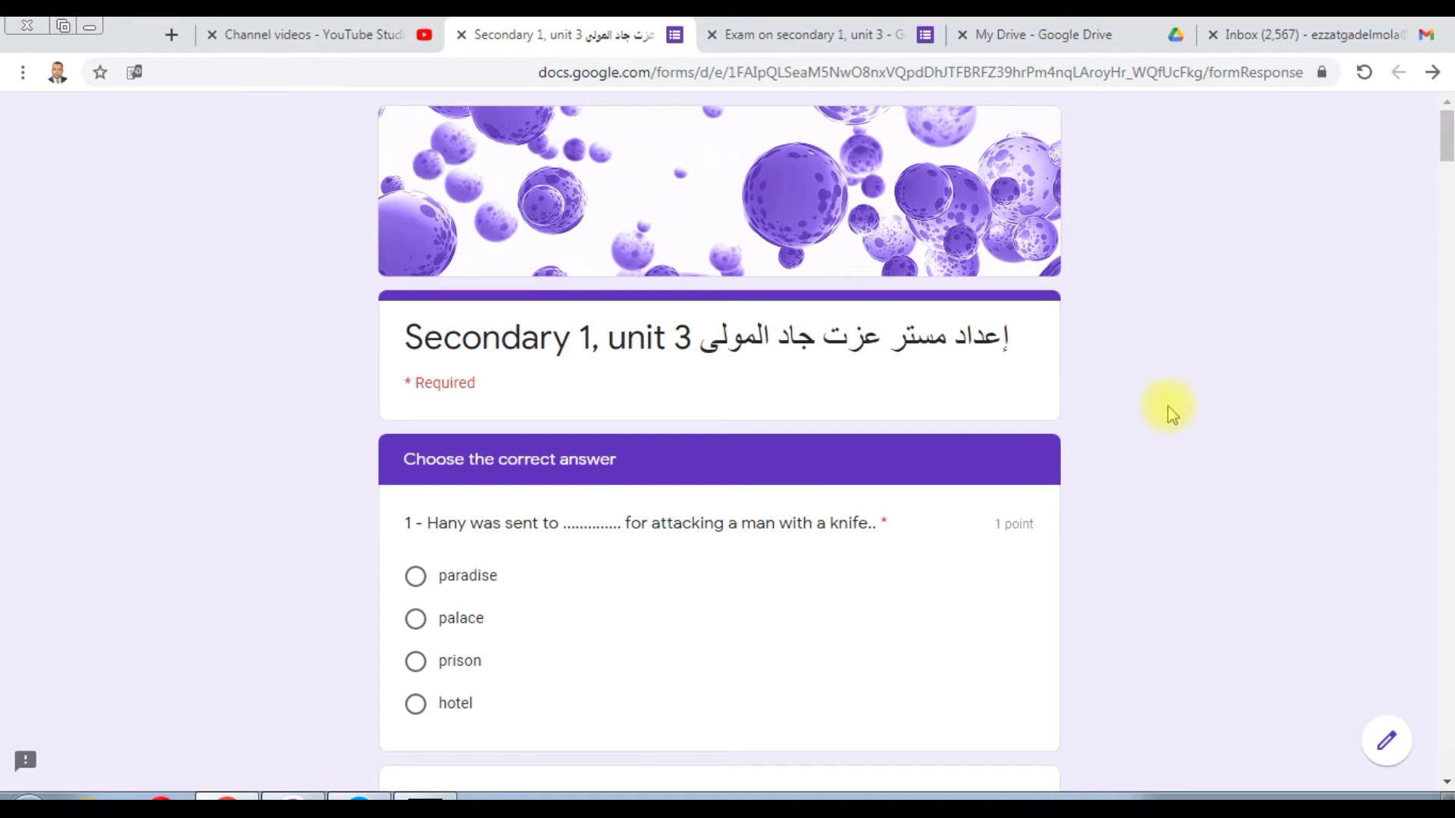
Step: Choose 'prison' for question 1 and scroll on to the owing-money question
scroll(1444, 178, "down", 3)
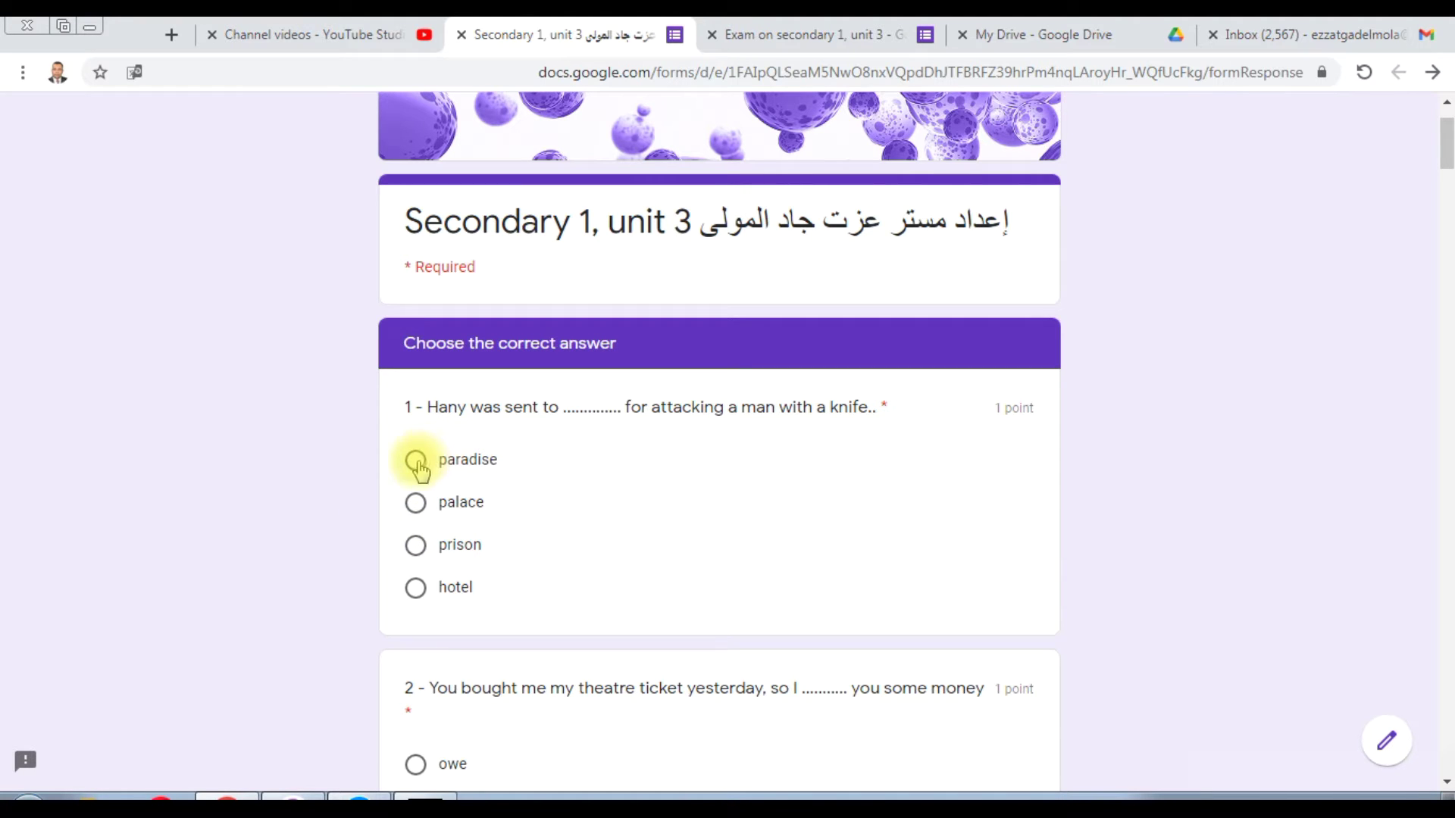
left_click(415, 545)
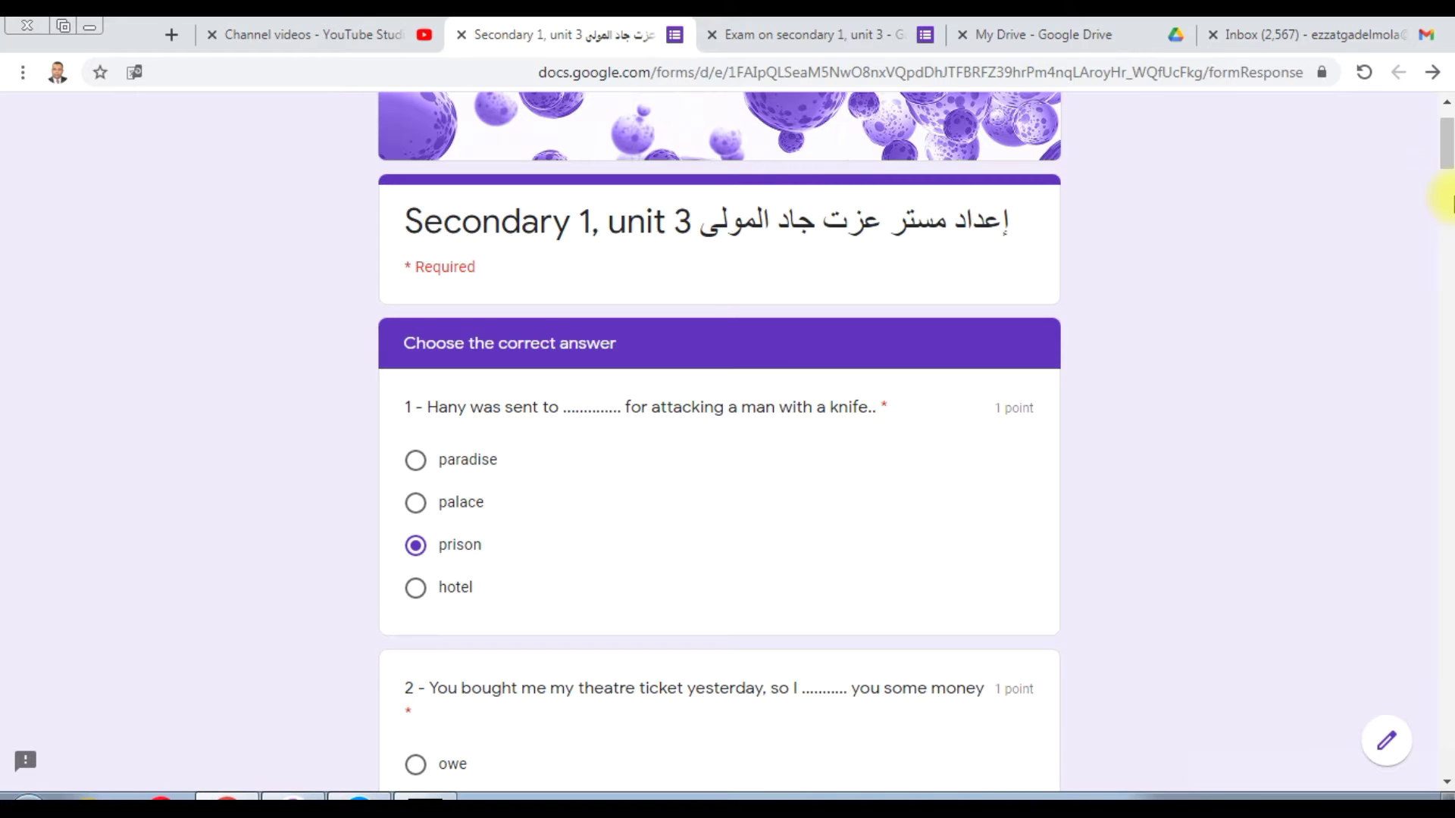
scroll(1444, 167, "down", 3)
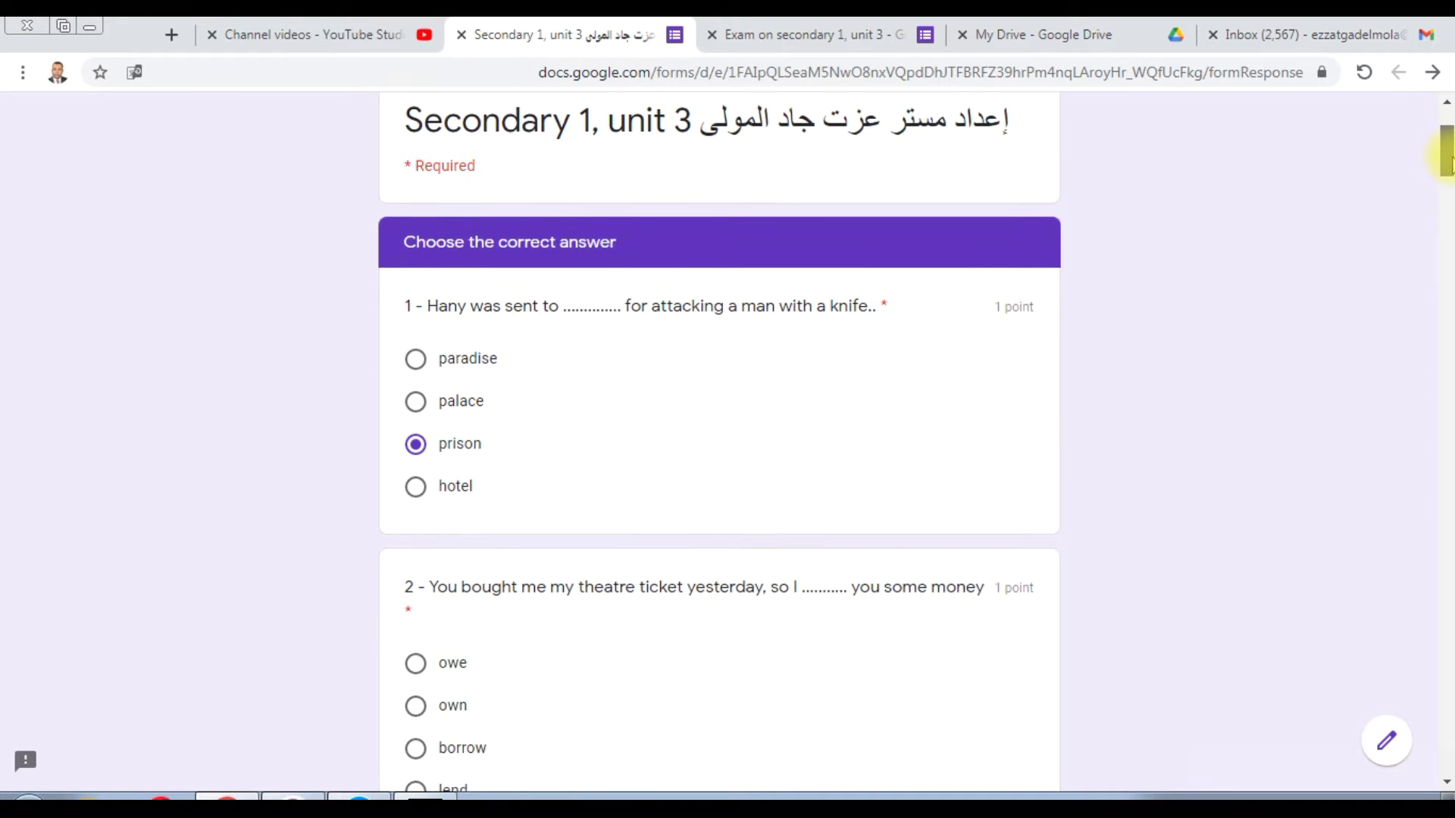
left_click_drag(1444, 159, 1444, 173)
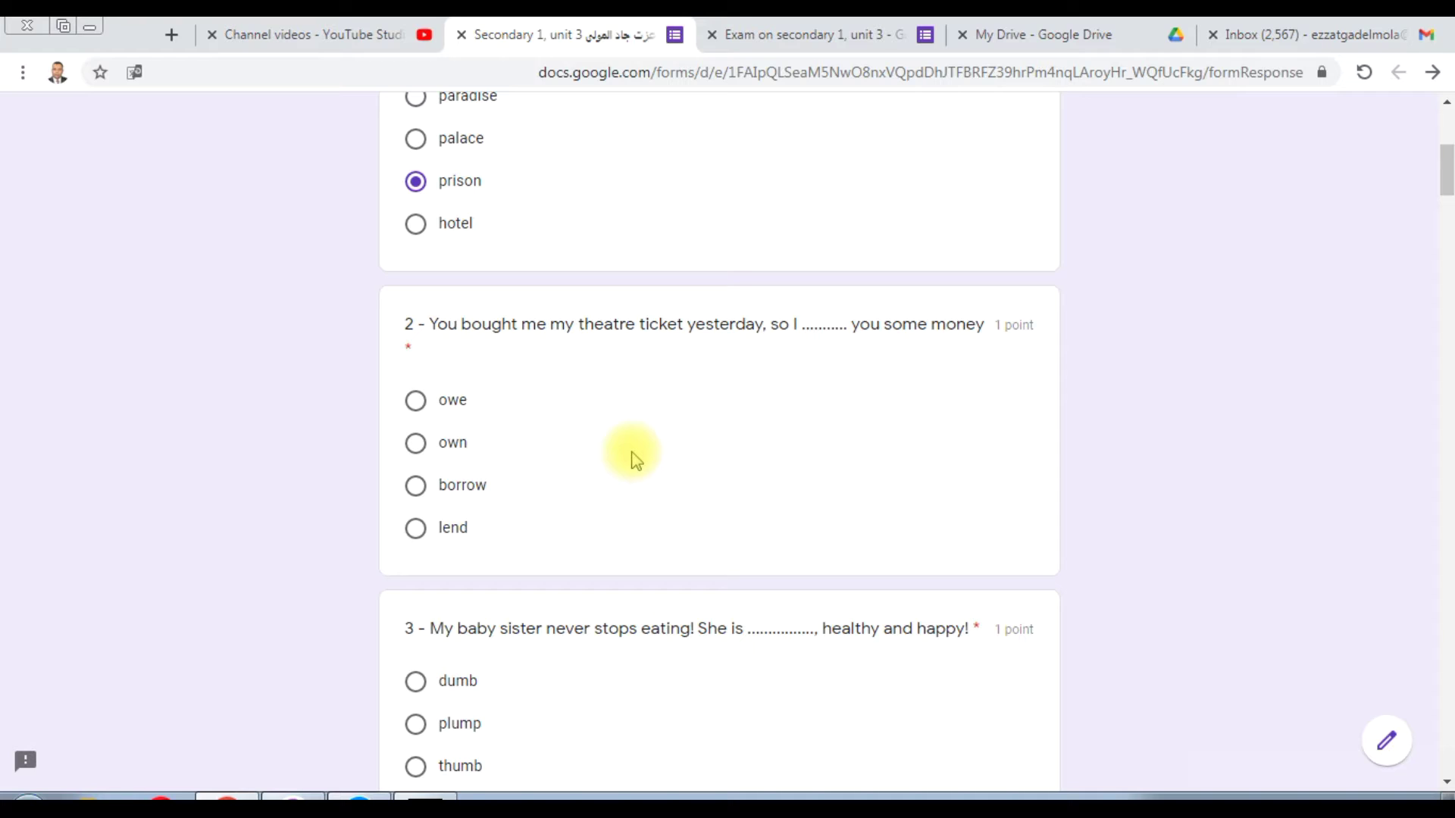
Step: Choose 'owe' for question 2 and scroll to question 3
left_click(419, 406)
left_click_drag(1443, 162, 1444, 198)
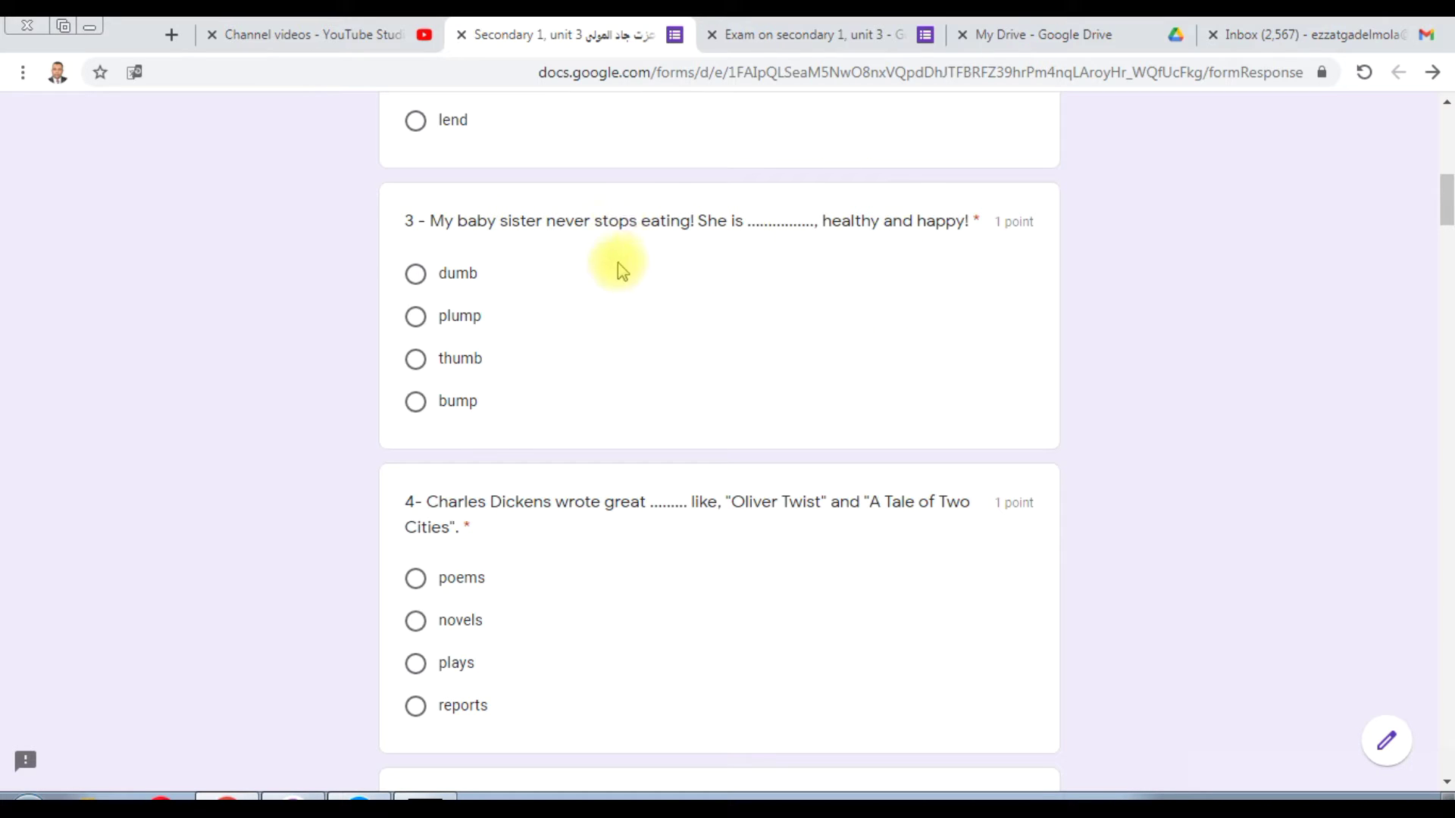
Step: Choose 'plump' for question 3 and 'novels' for question 4
left_click(417, 318)
left_click_drag(1447, 212, 1449, 227)
left_click_drag(1447, 226, 1445, 234)
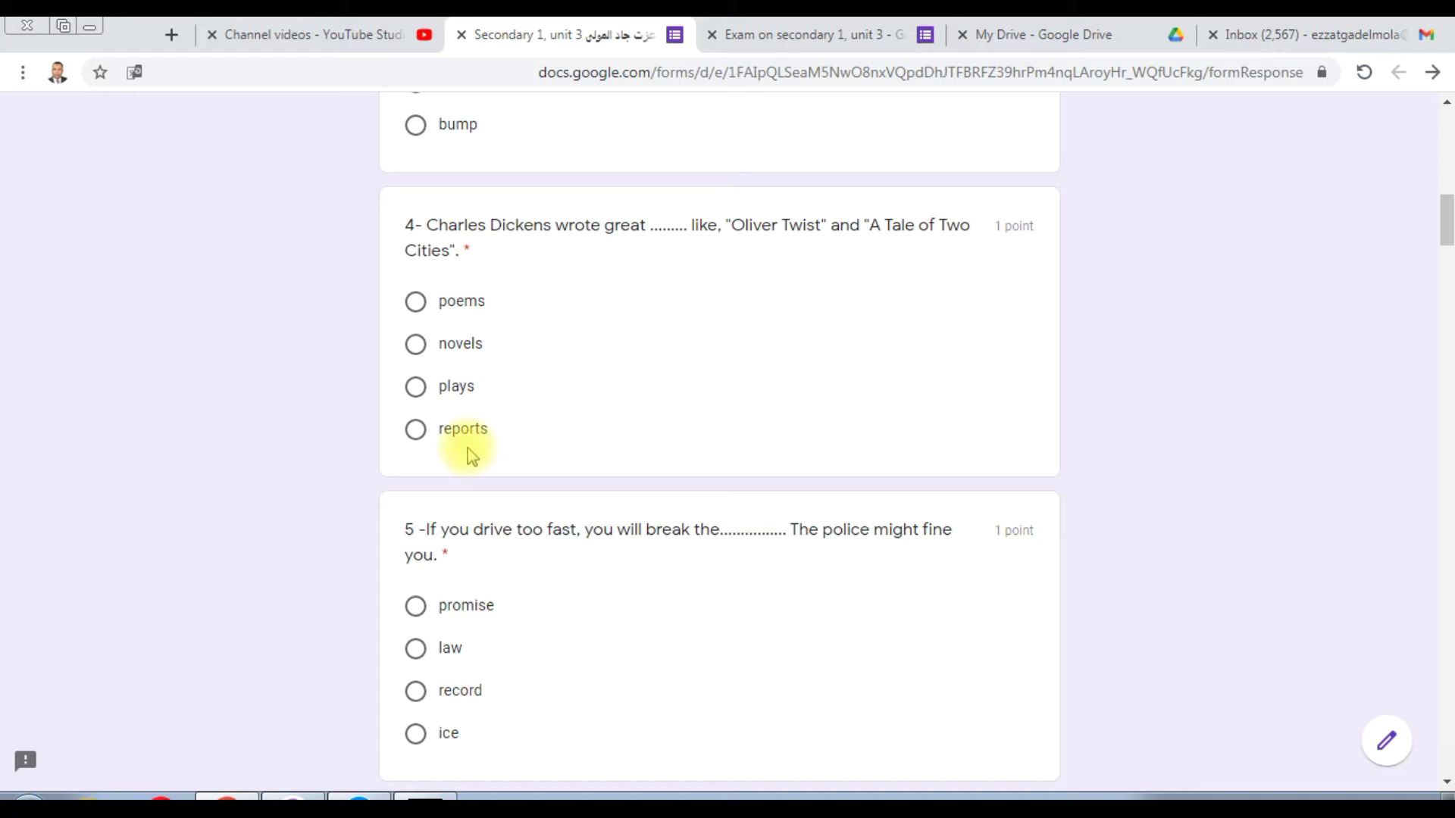
left_click(415, 344)
left_click_drag(1449, 203, 1448, 228)
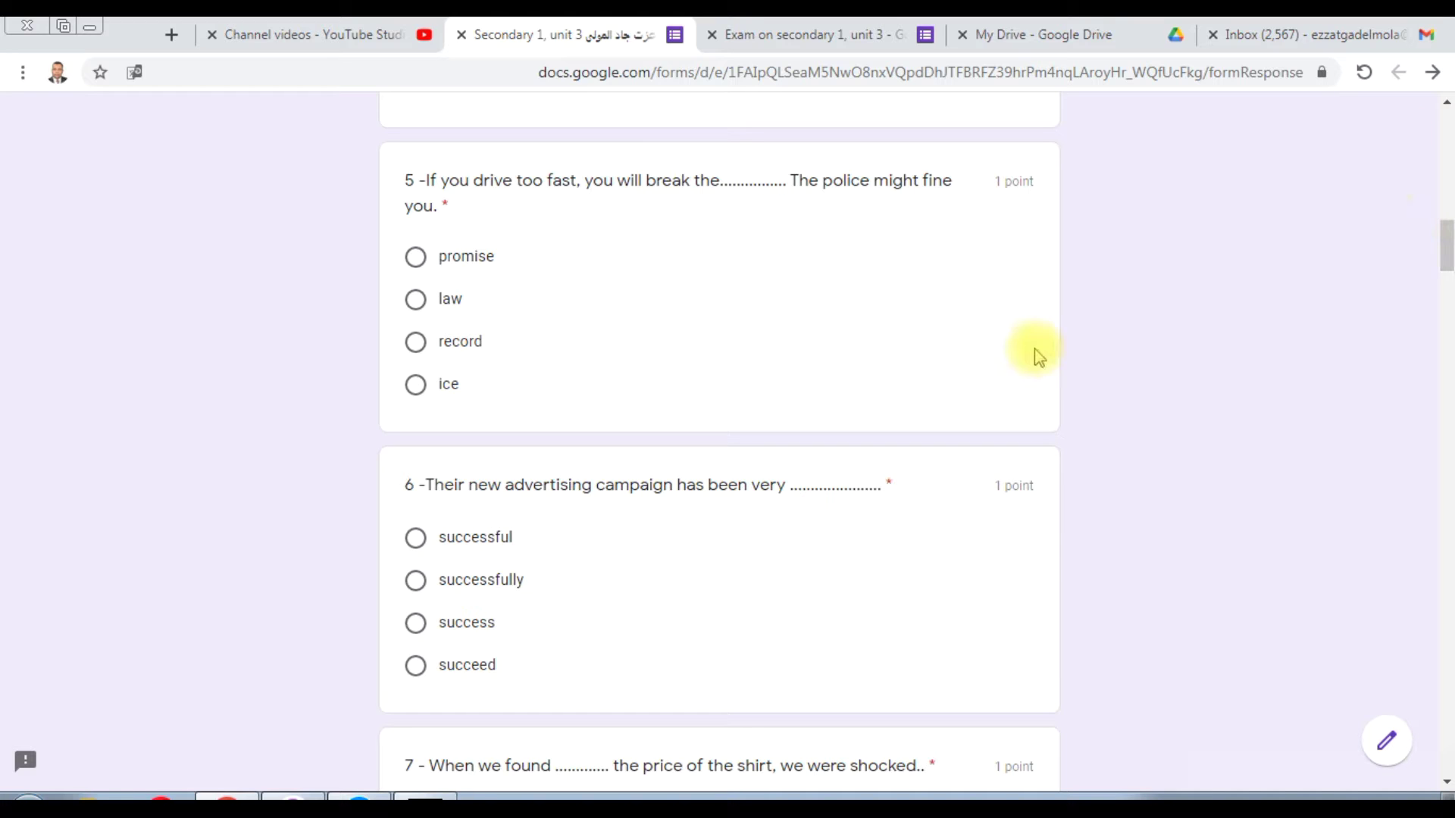
Step: Highlight the clues 'fine' and 'break the' in question 5, then choose 'law'
double_click(938, 180)
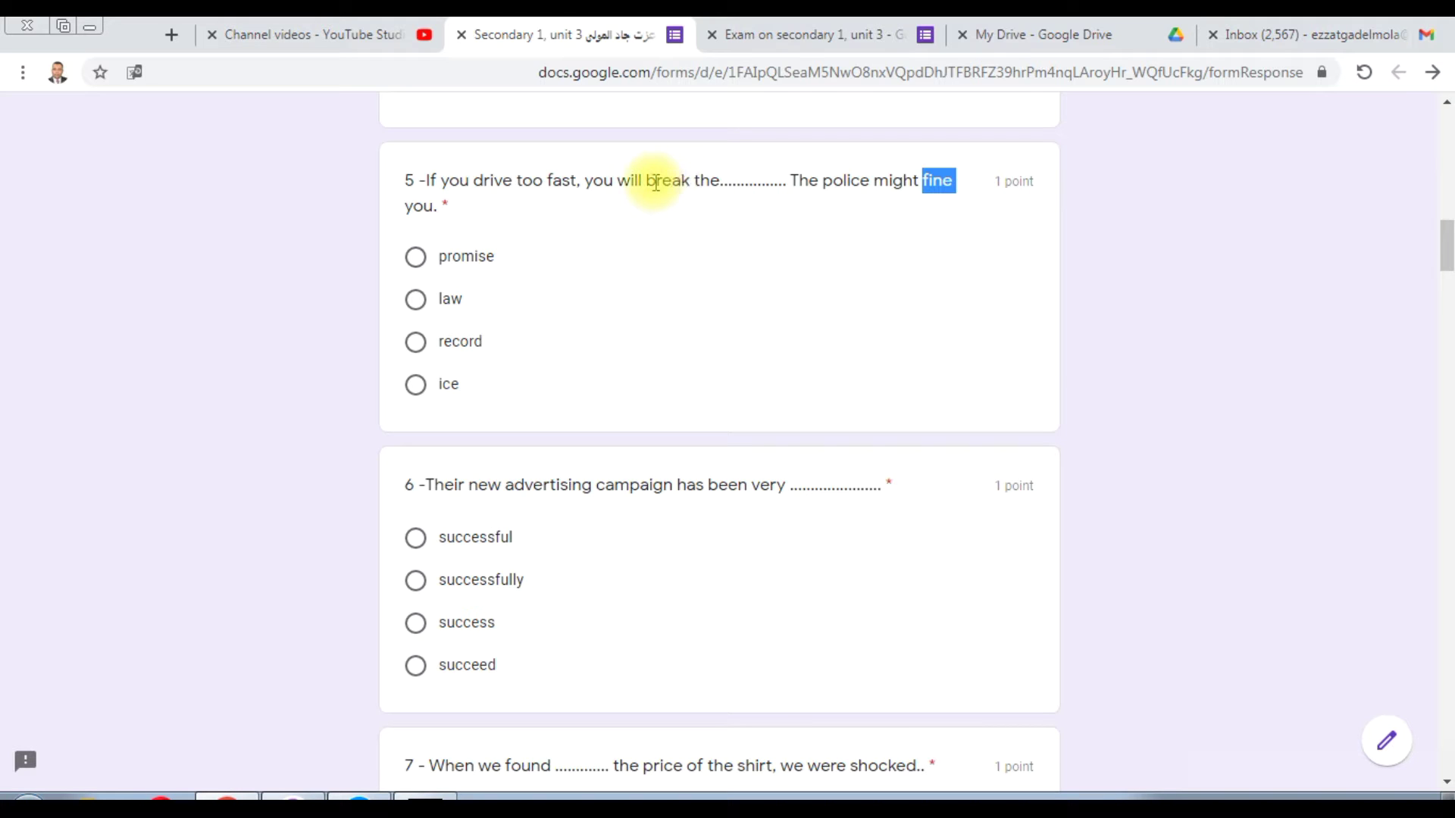
left_click_drag(646, 182, 716, 183)
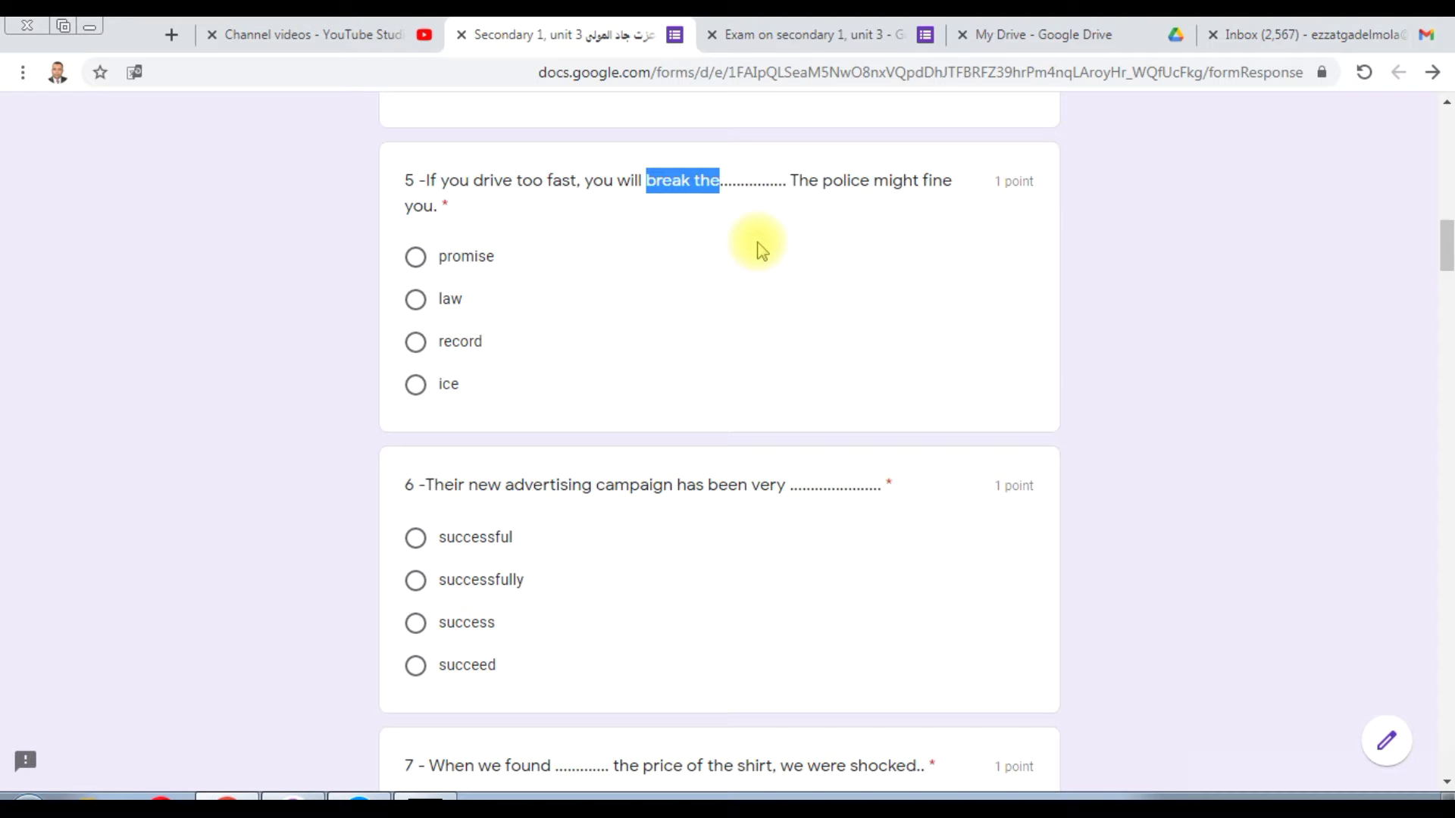
left_click(415, 299)
left_click_drag(1448, 244, 1449, 247)
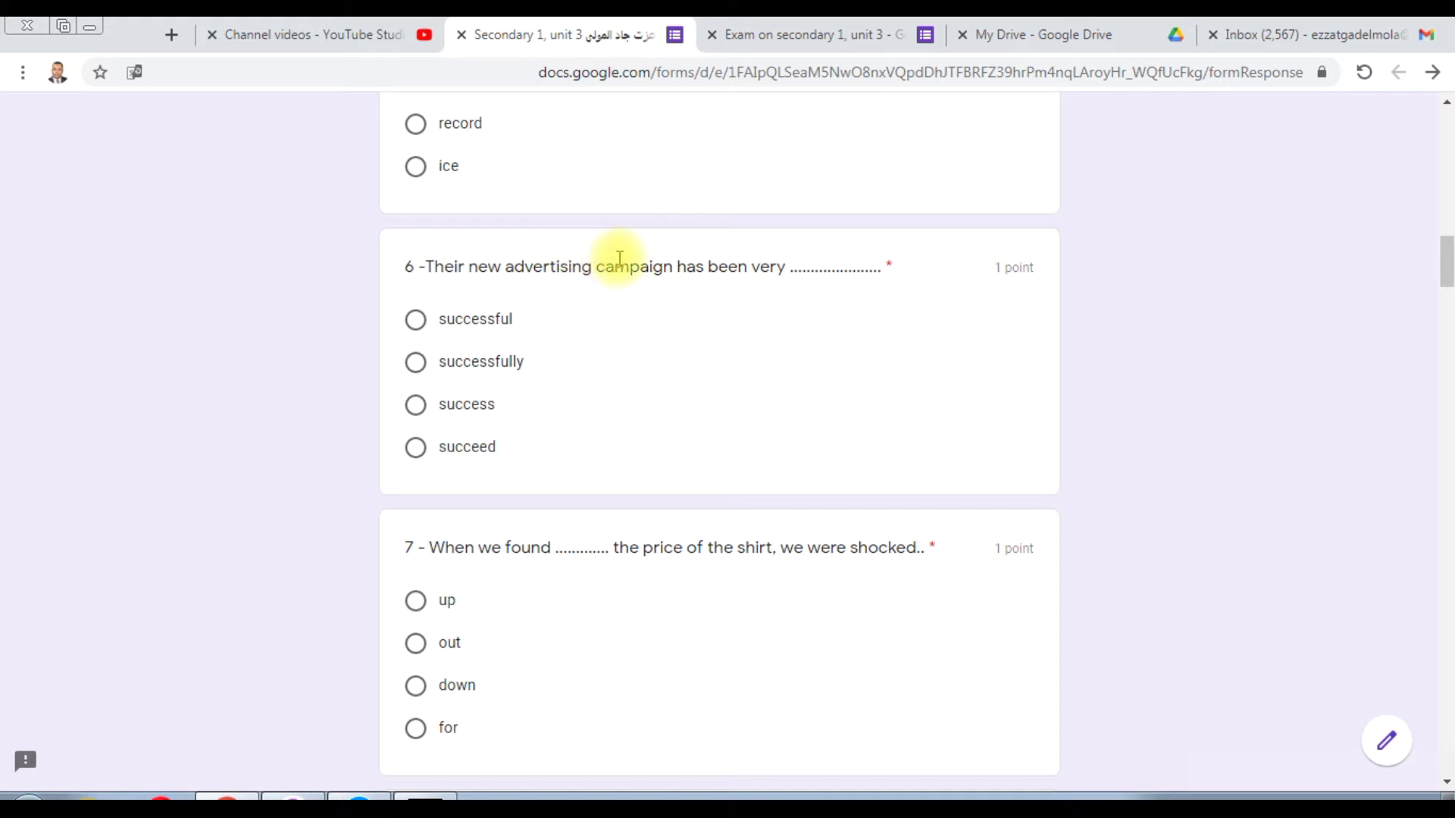
Step: Answer questions 6, 7 and 8 with 'successful', 'out' and 'realised'
left_click(416, 319)
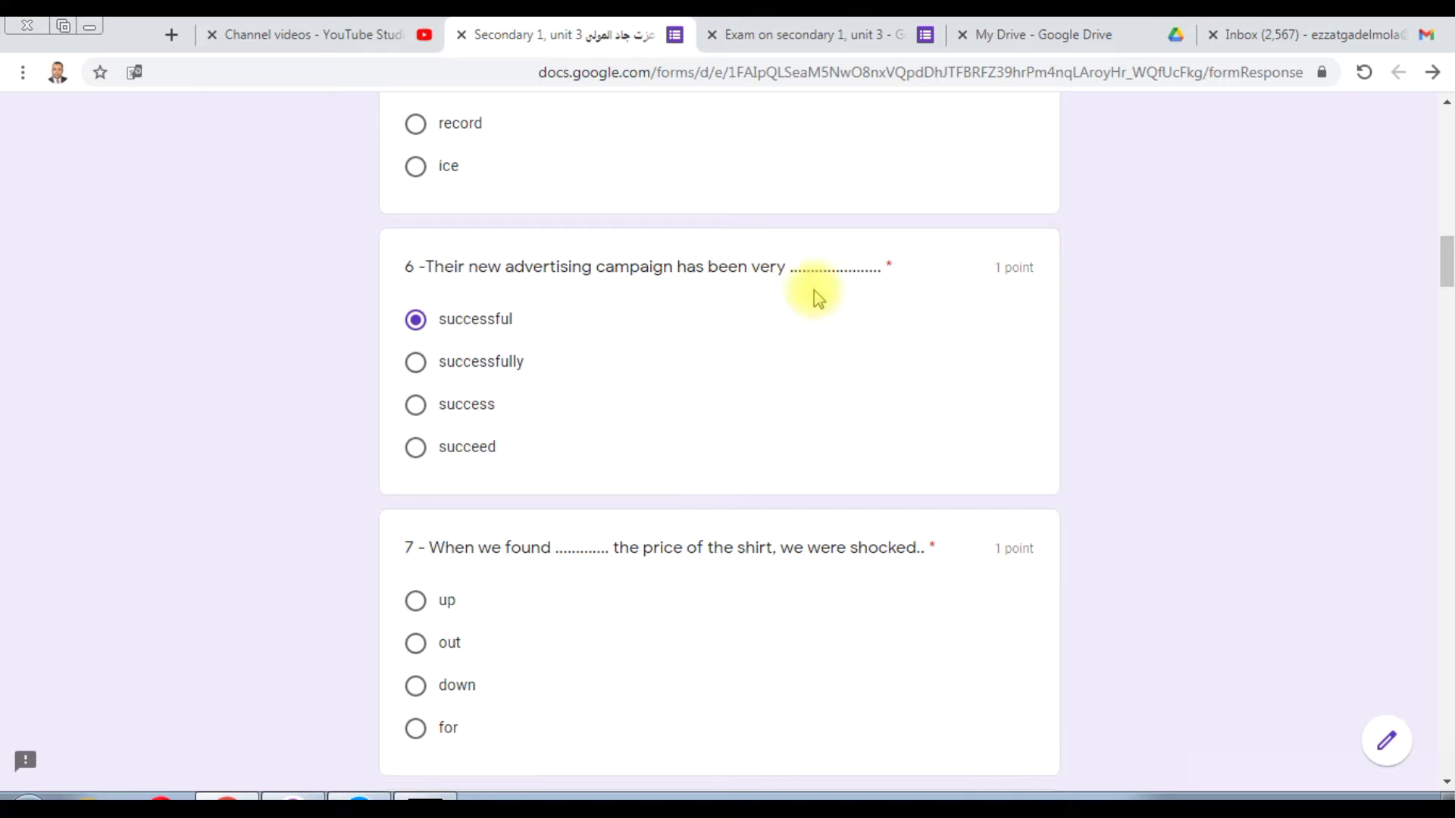
left_click_drag(1444, 265, 1446, 285)
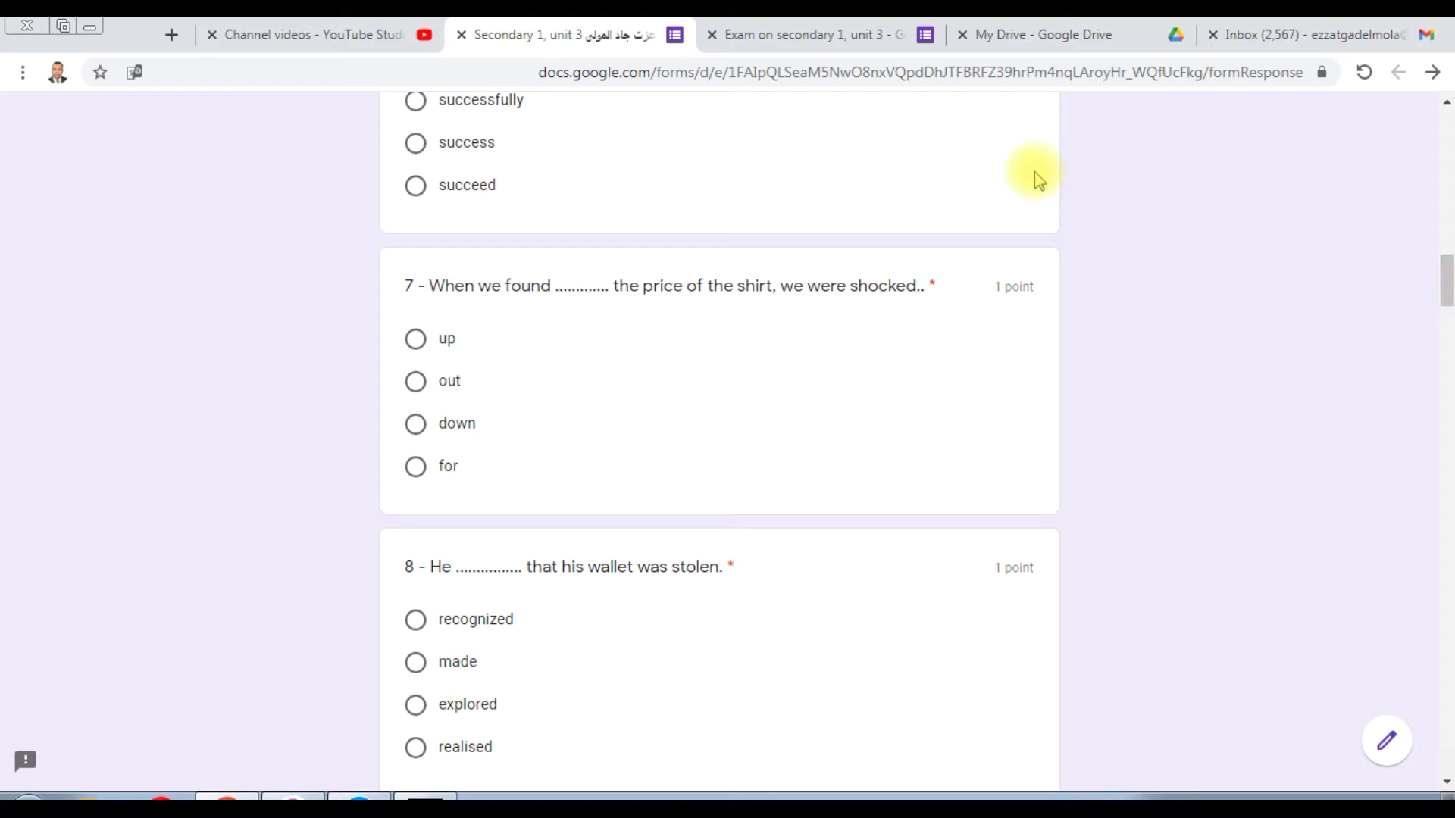
left_click(416, 383)
scroll(1445, 288, "down", 2)
left_click_drag(1446, 292, 1446, 306)
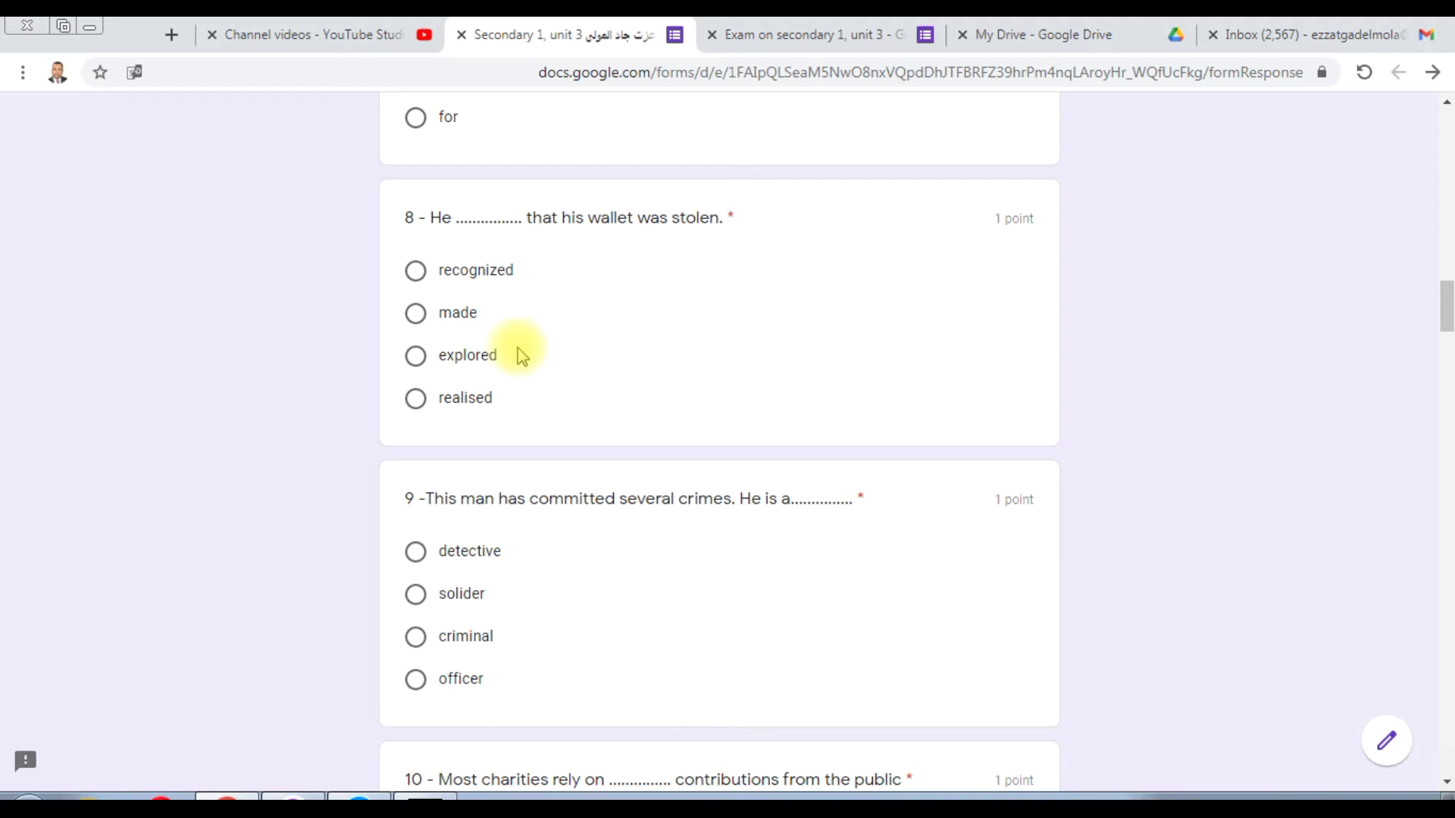
left_click(417, 402)
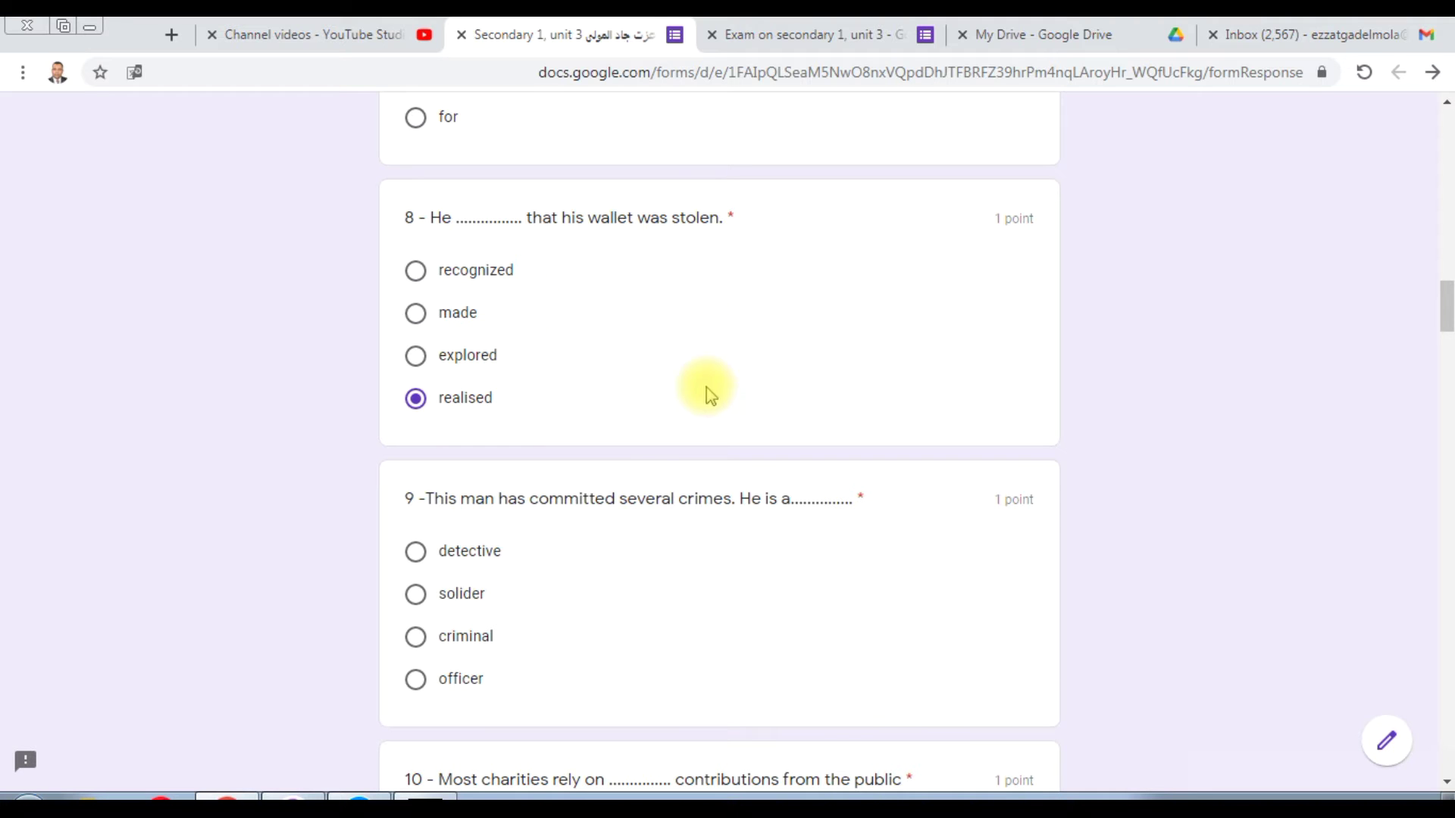
left_click_drag(1443, 306, 1449, 317)
Step: Choose 'criminal' for question 9 about the man who committed crimes
left_click_drag(1448, 319, 1447, 329)
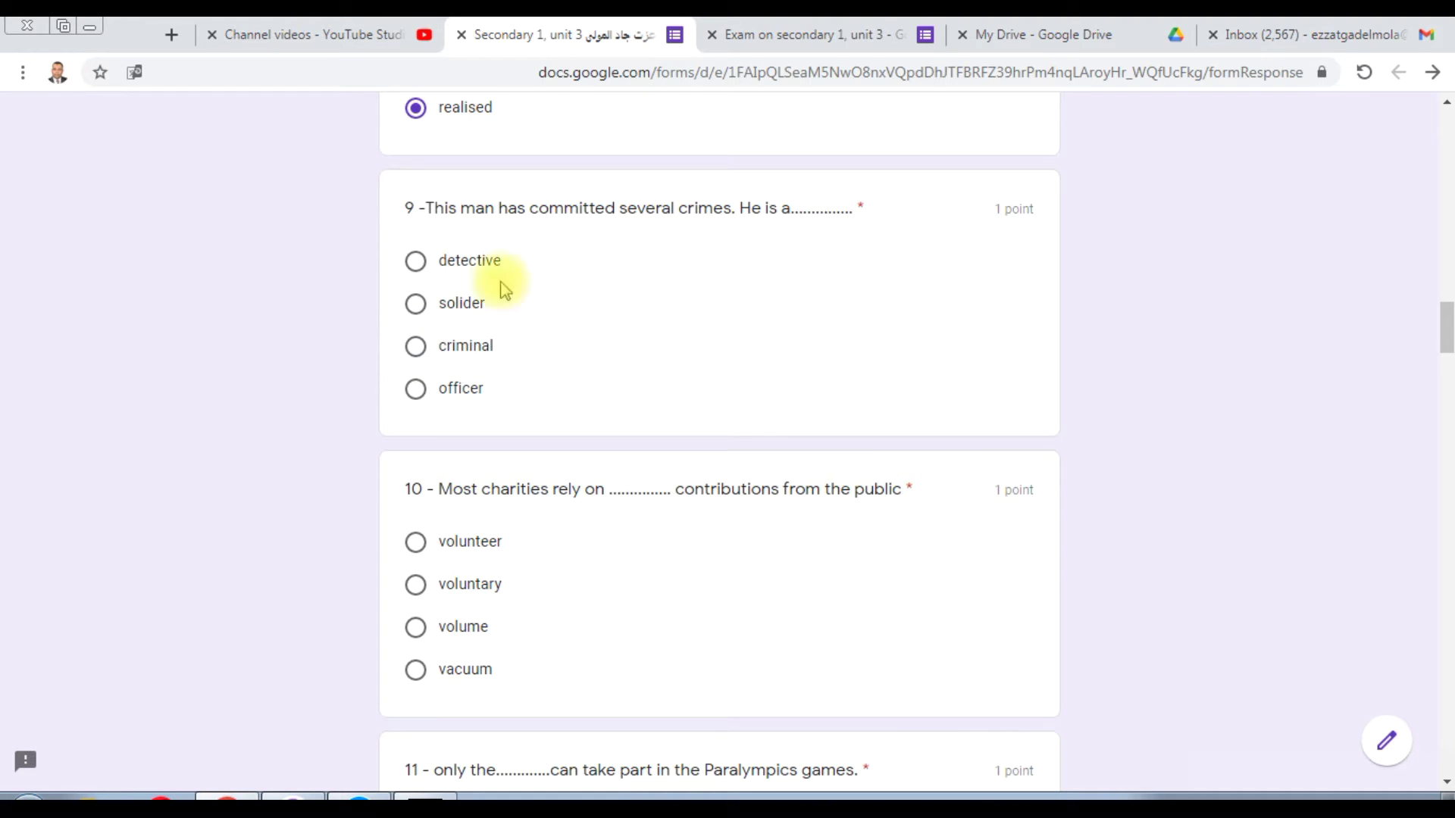
left_click(415, 348)
scroll(1449, 327, "down", 1)
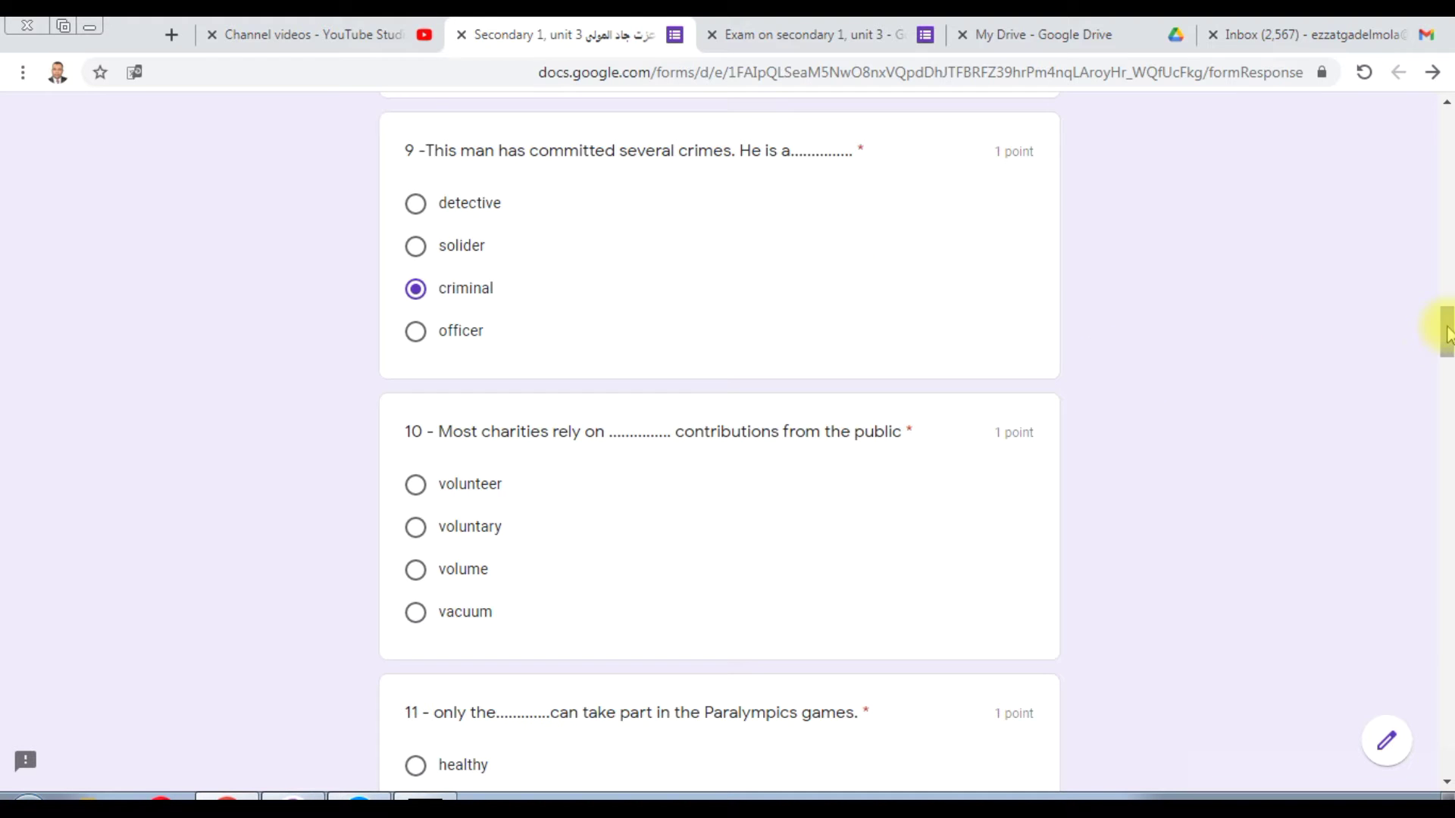
Step: Highlight 'charities' and 'contributions' in question 10, then choose 'voluntary'
scroll(1448, 333, "down", 1)
scroll(1448, 337, "down", 1)
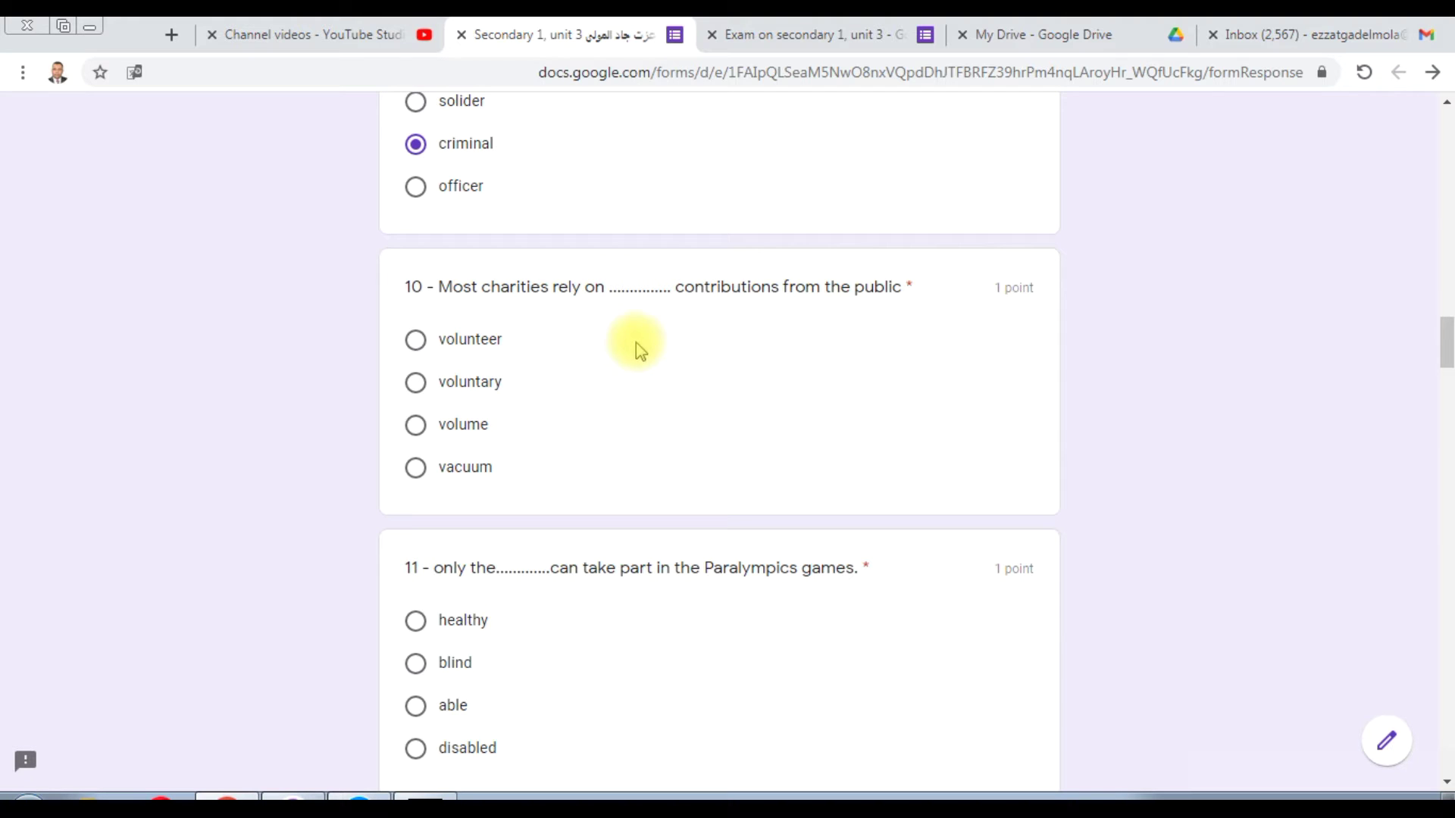
double_click(523, 286)
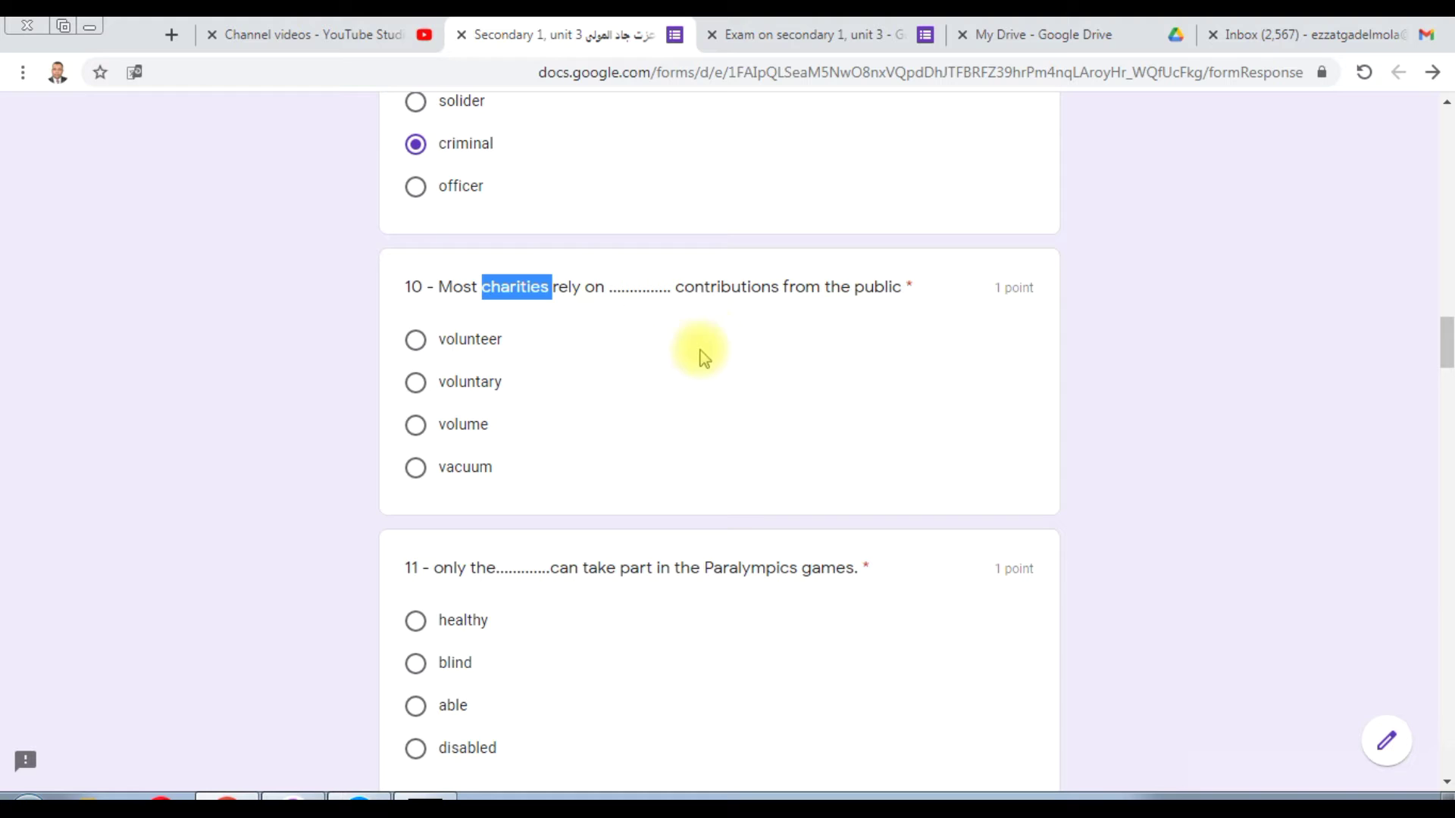
left_click(562, 287)
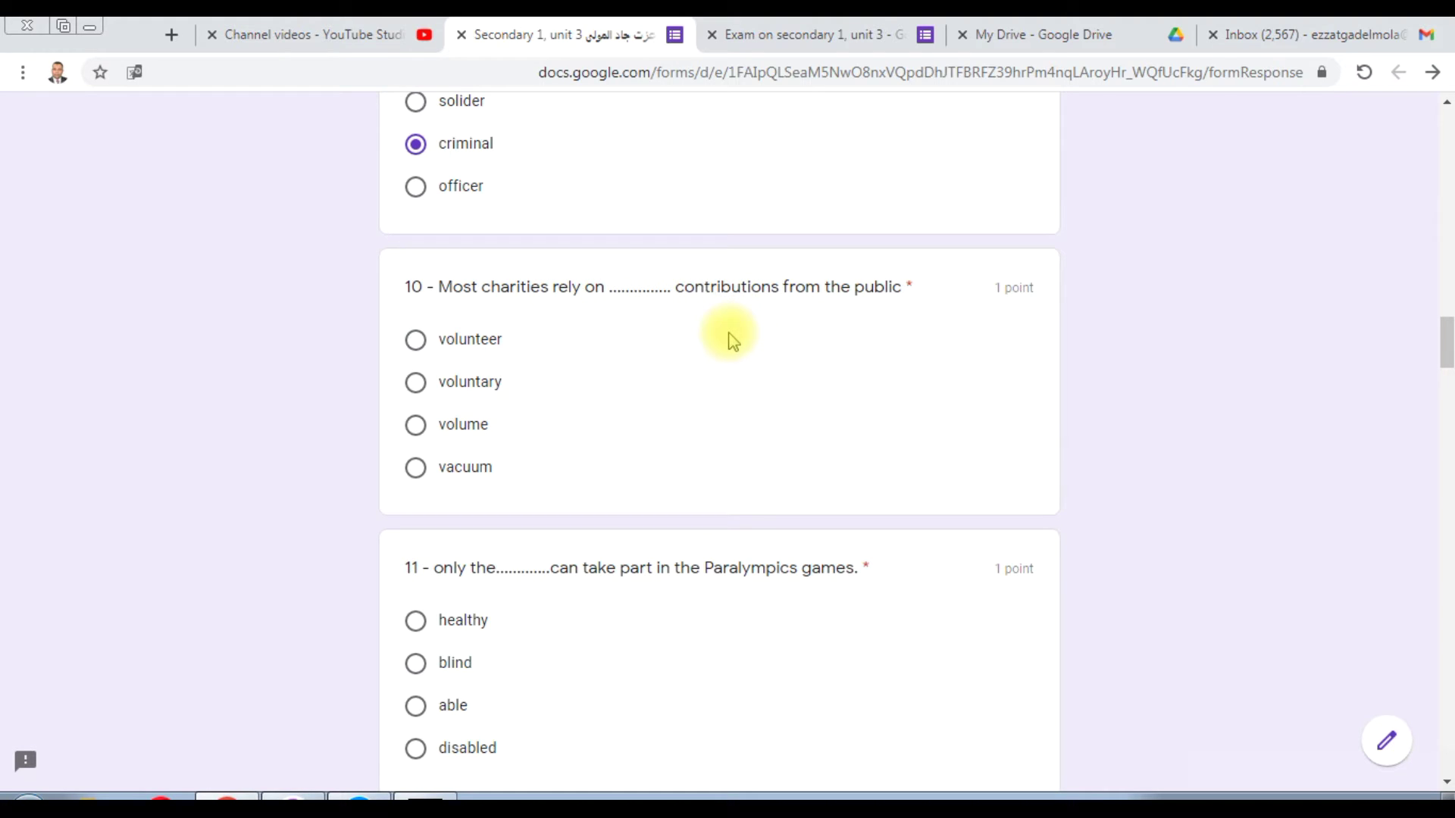
double_click(720, 287)
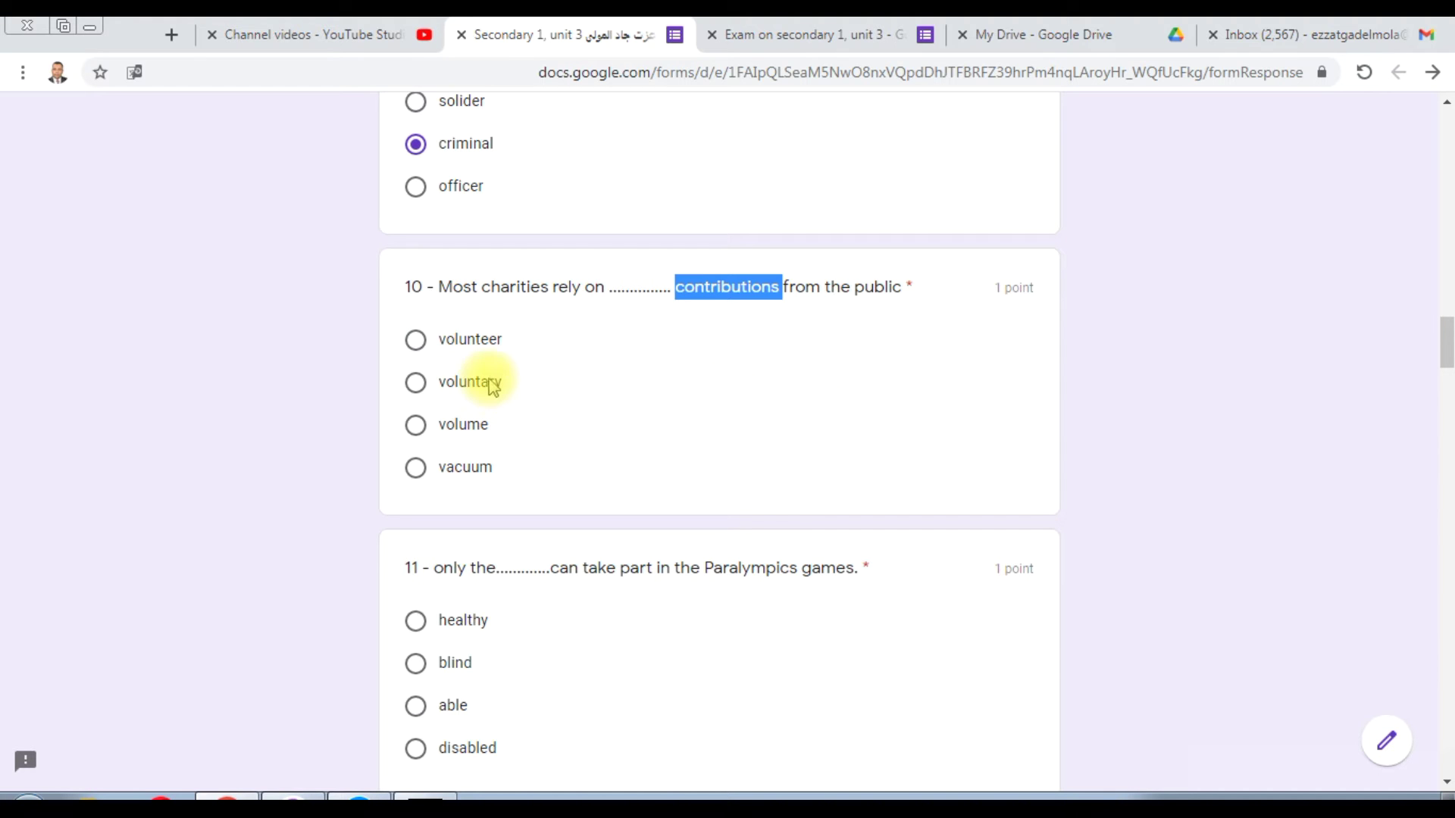
left_click(416, 380)
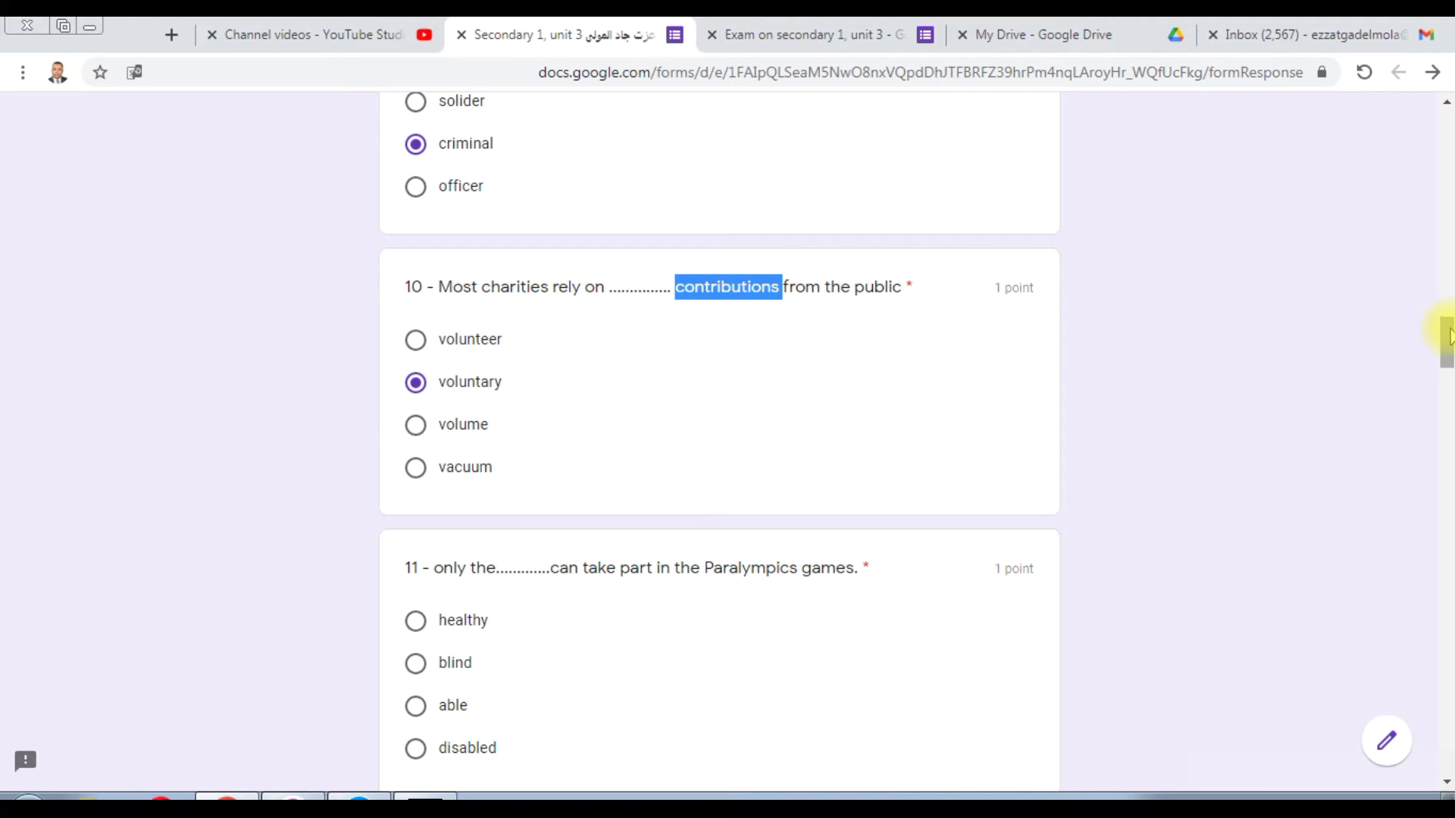
scroll(1447, 342, "down", 1)
Step: Highlight 'Paralympics' and the taking-part phrase in question 11, then choose 'disabled'
left_click_drag(1447, 340, 1448, 360)
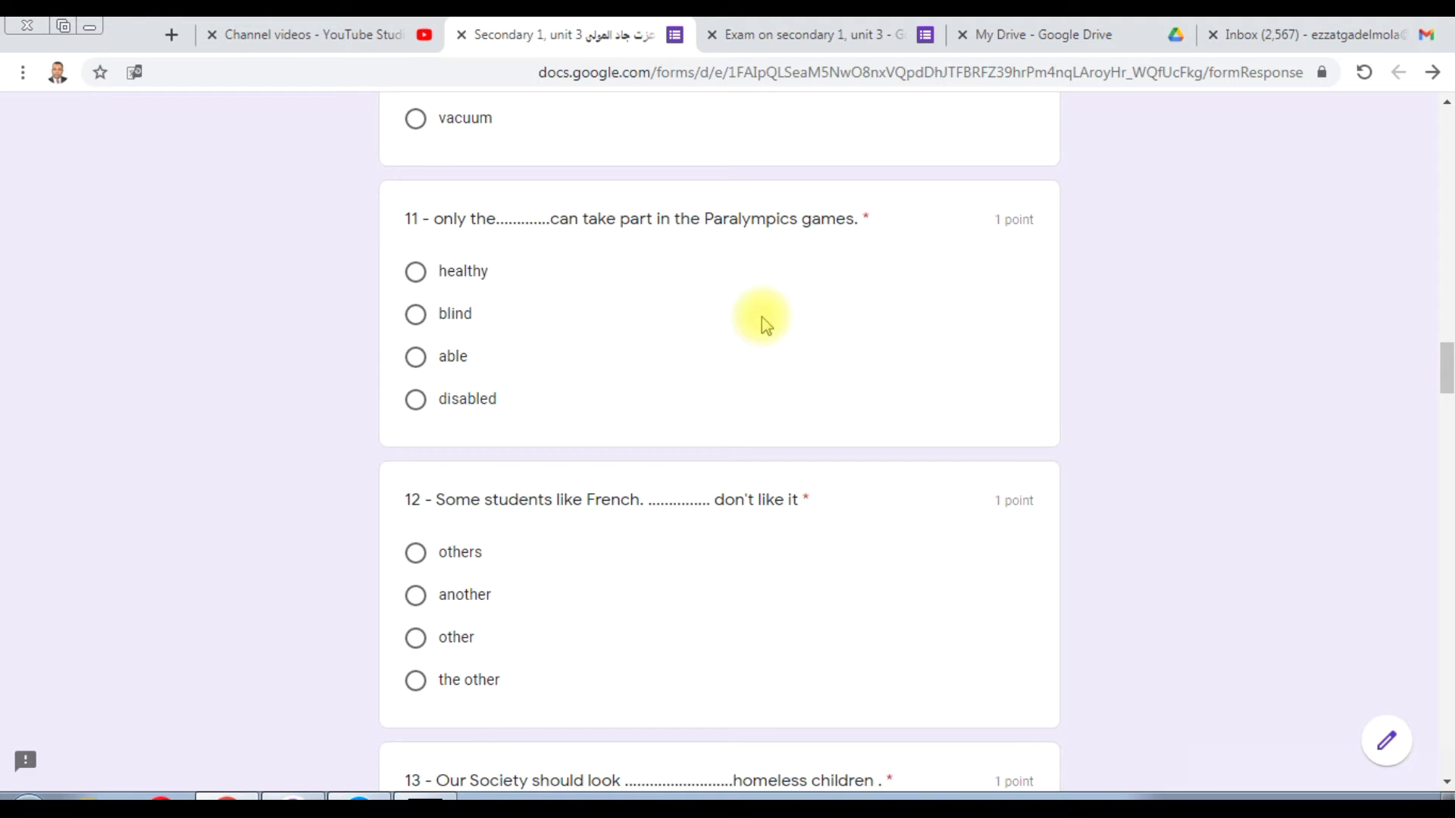
double_click(767, 220)
left_click(767, 222)
double_click(767, 220)
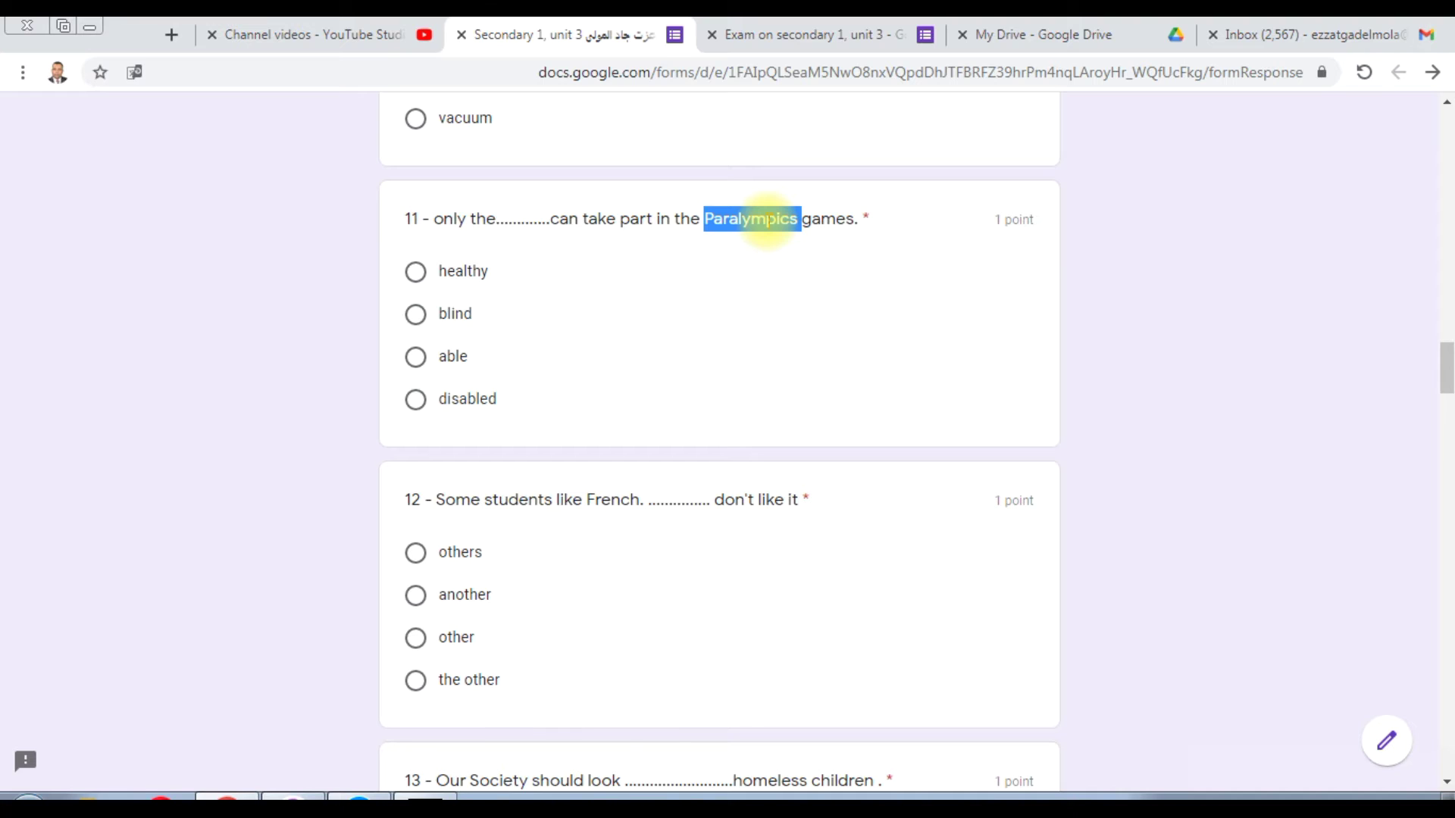
left_click_drag(587, 220, 639, 219)
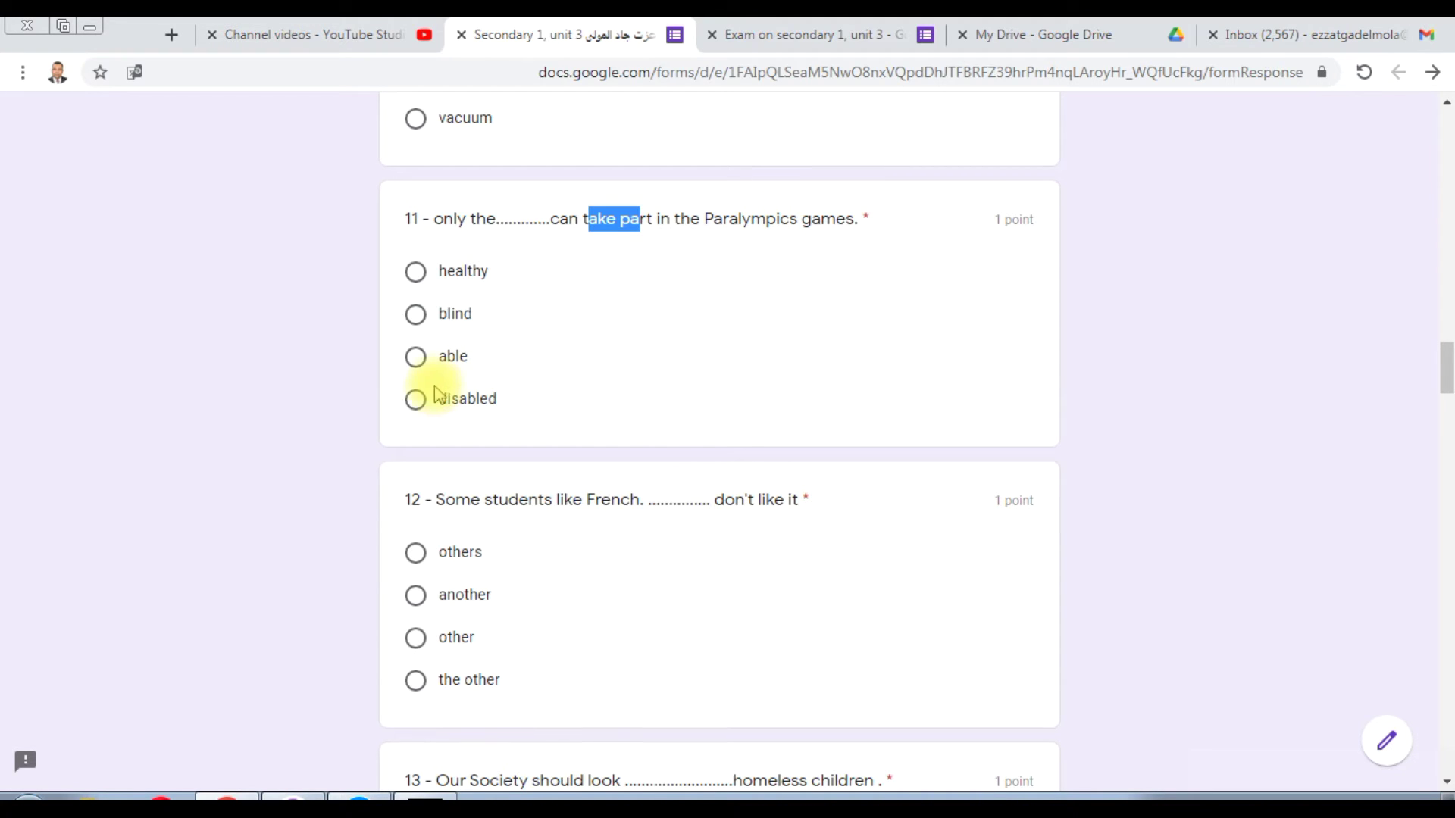
left_click(426, 403)
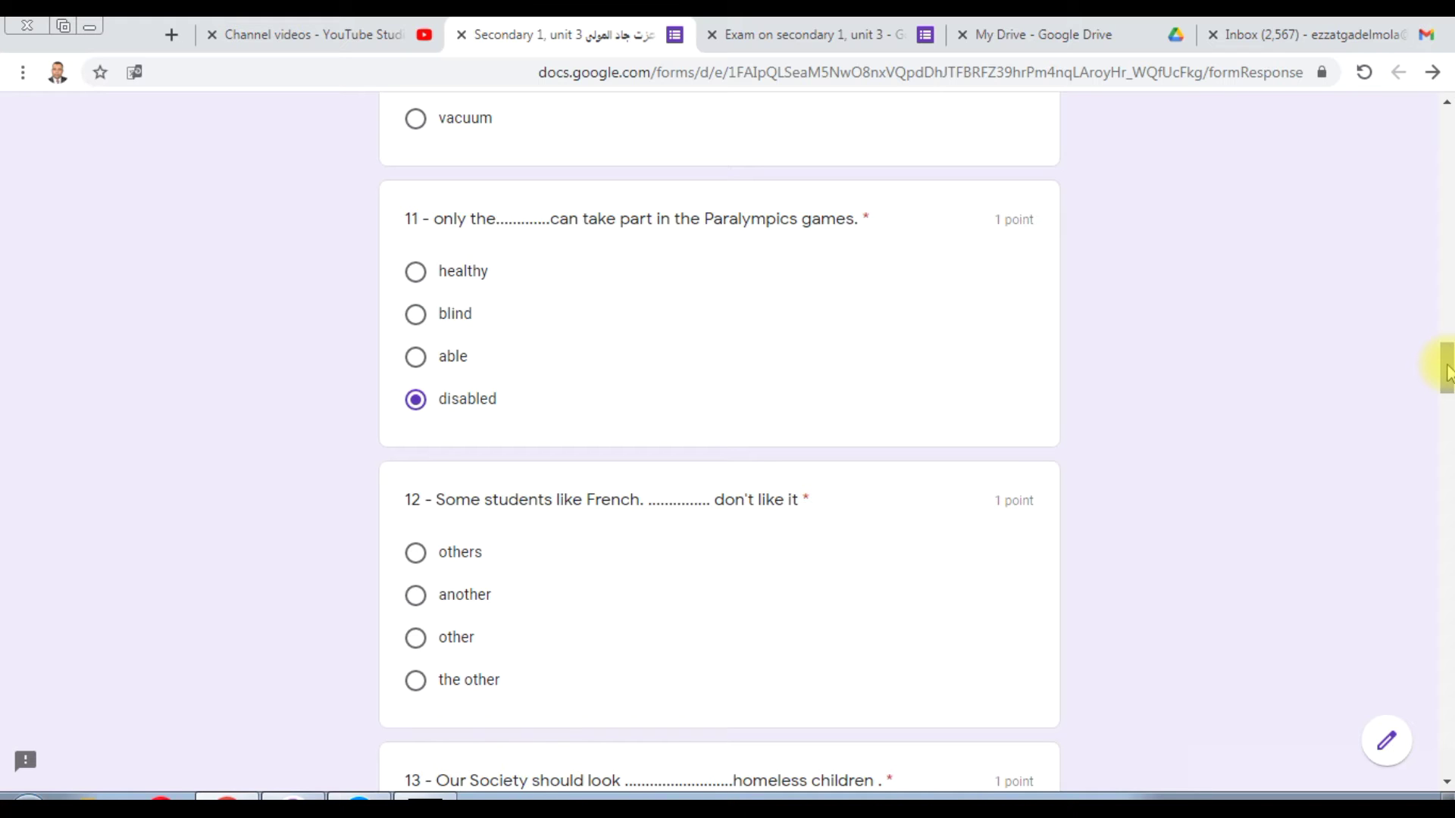
left_click_drag(1446, 370, 1446, 388)
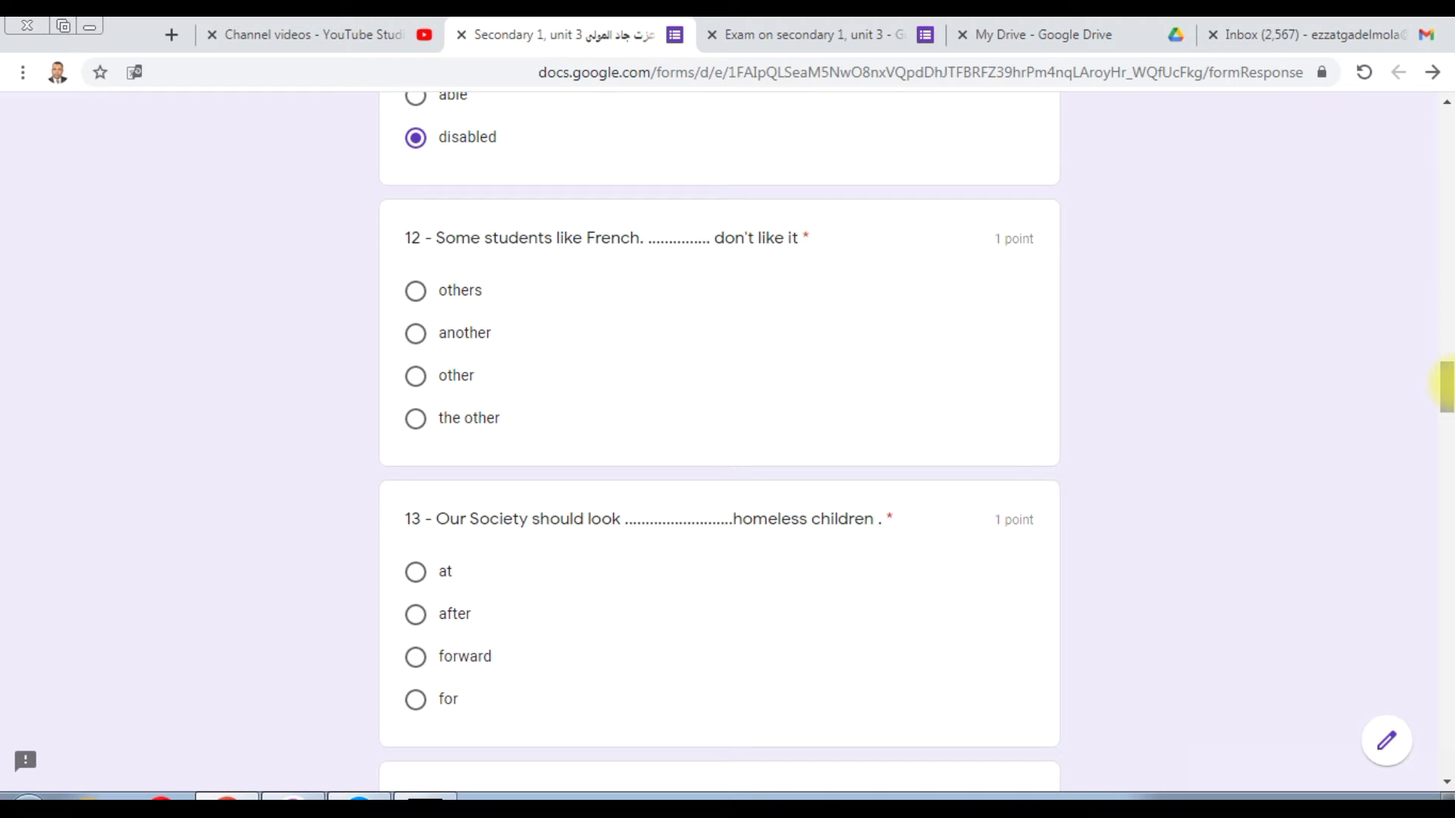
Step: Mark the gap after 'French' in question 12 and choose 'others'
left_click_drag(641, 238, 643, 238)
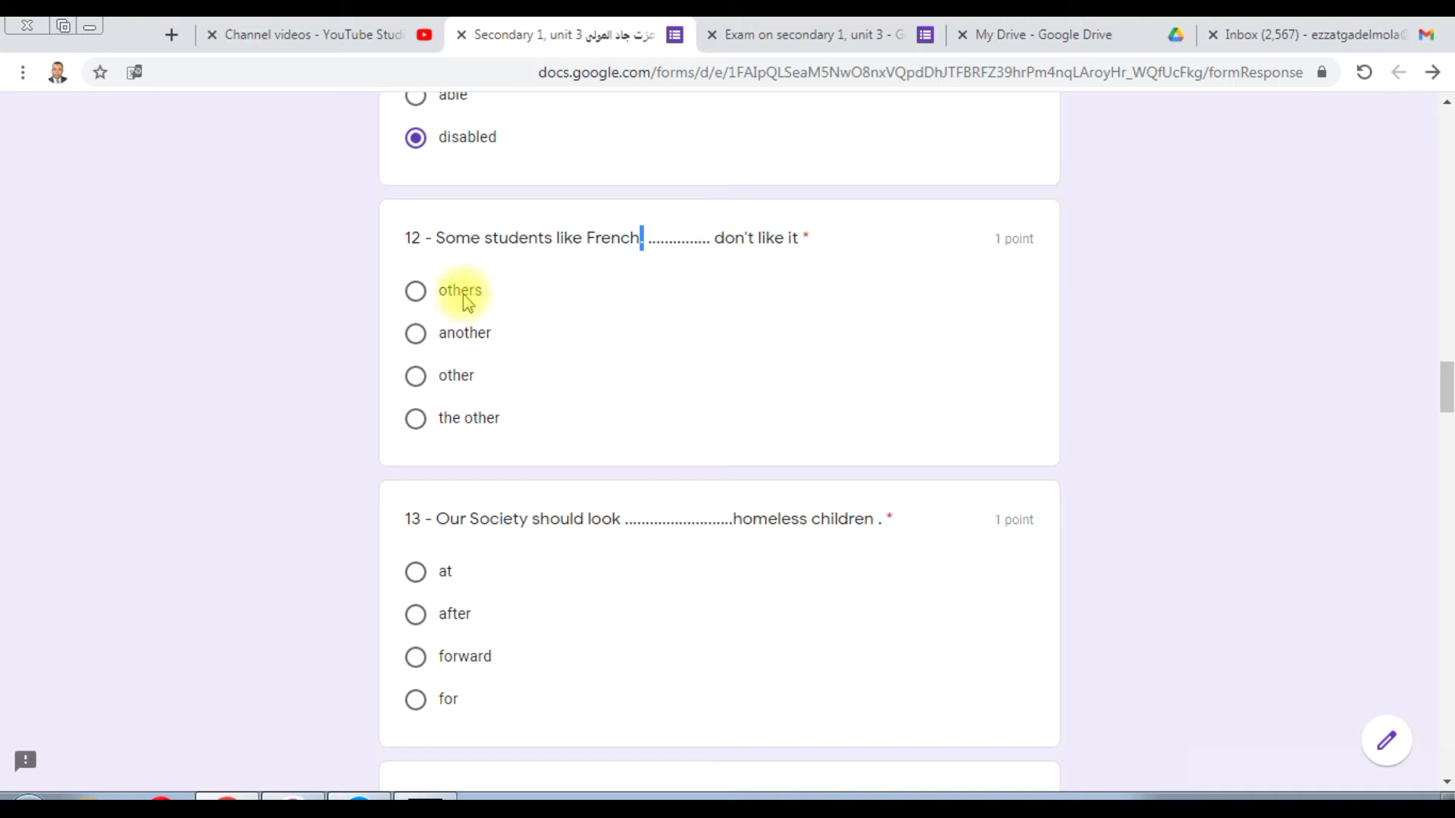
left_click(417, 292)
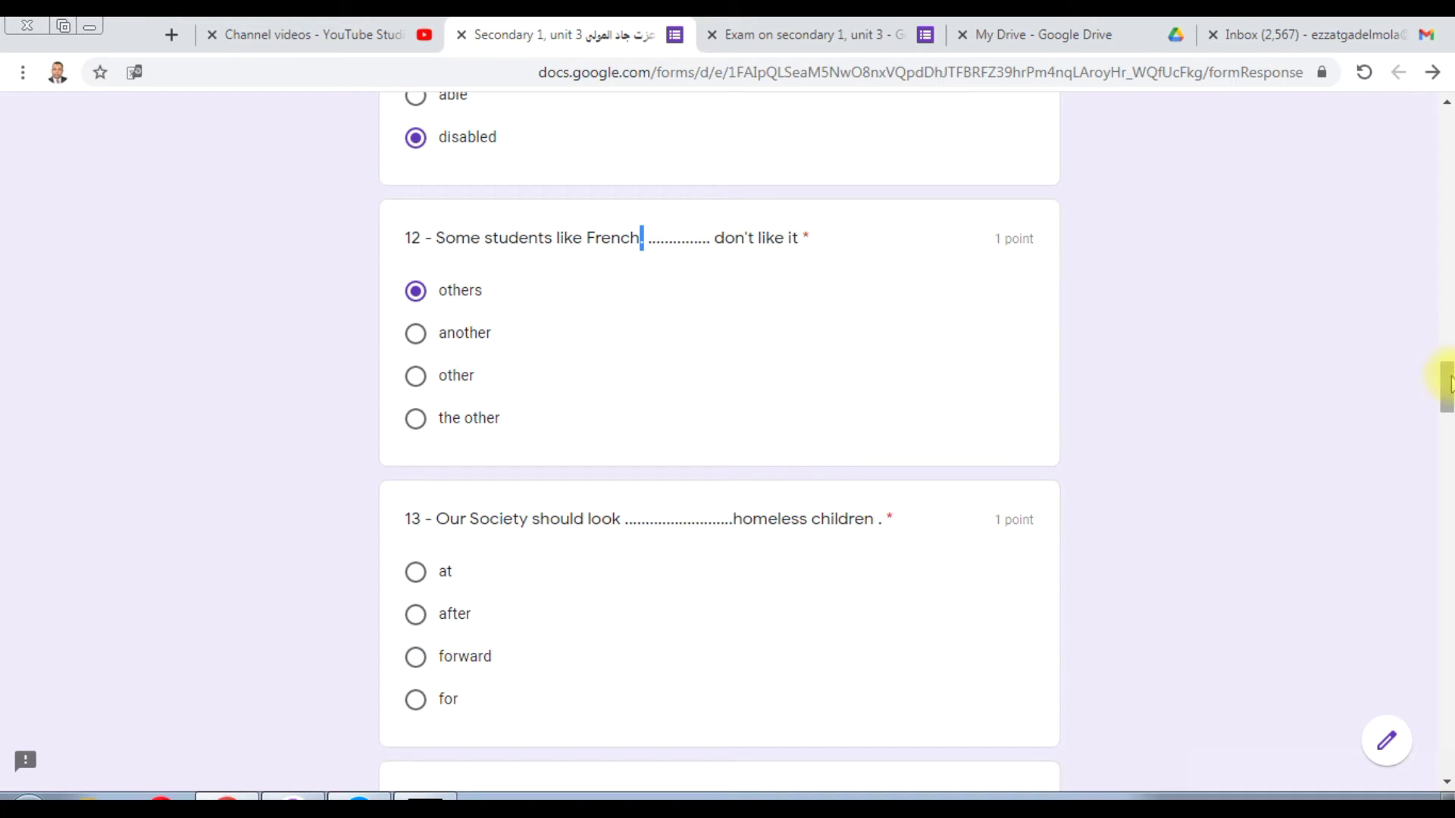
left_click_drag(1448, 382, 1449, 404)
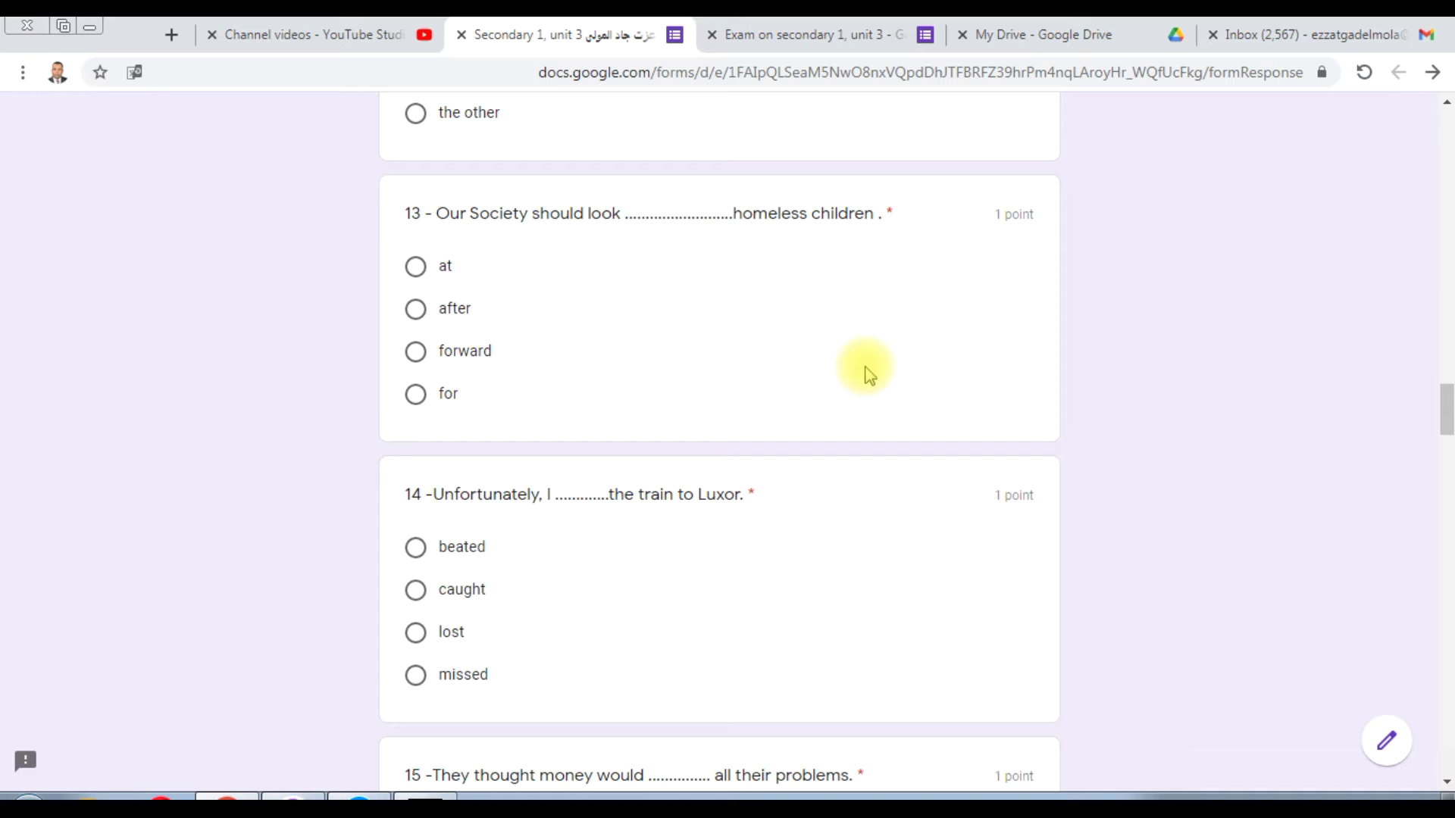
Step: Highlight 'look' in question 13, choose 'after' as its answer, then scroll down
double_click(610, 214)
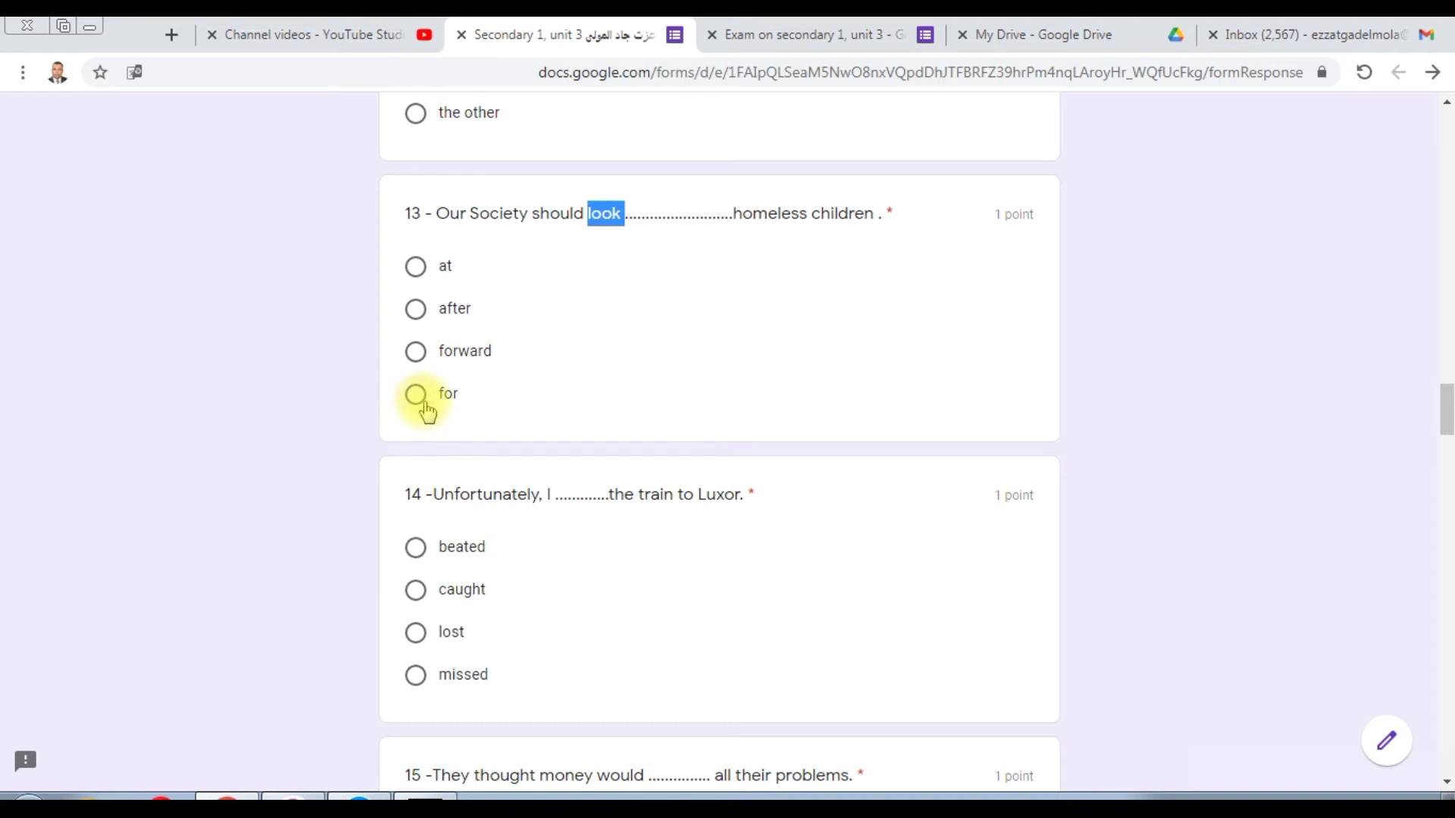
left_click(414, 308)
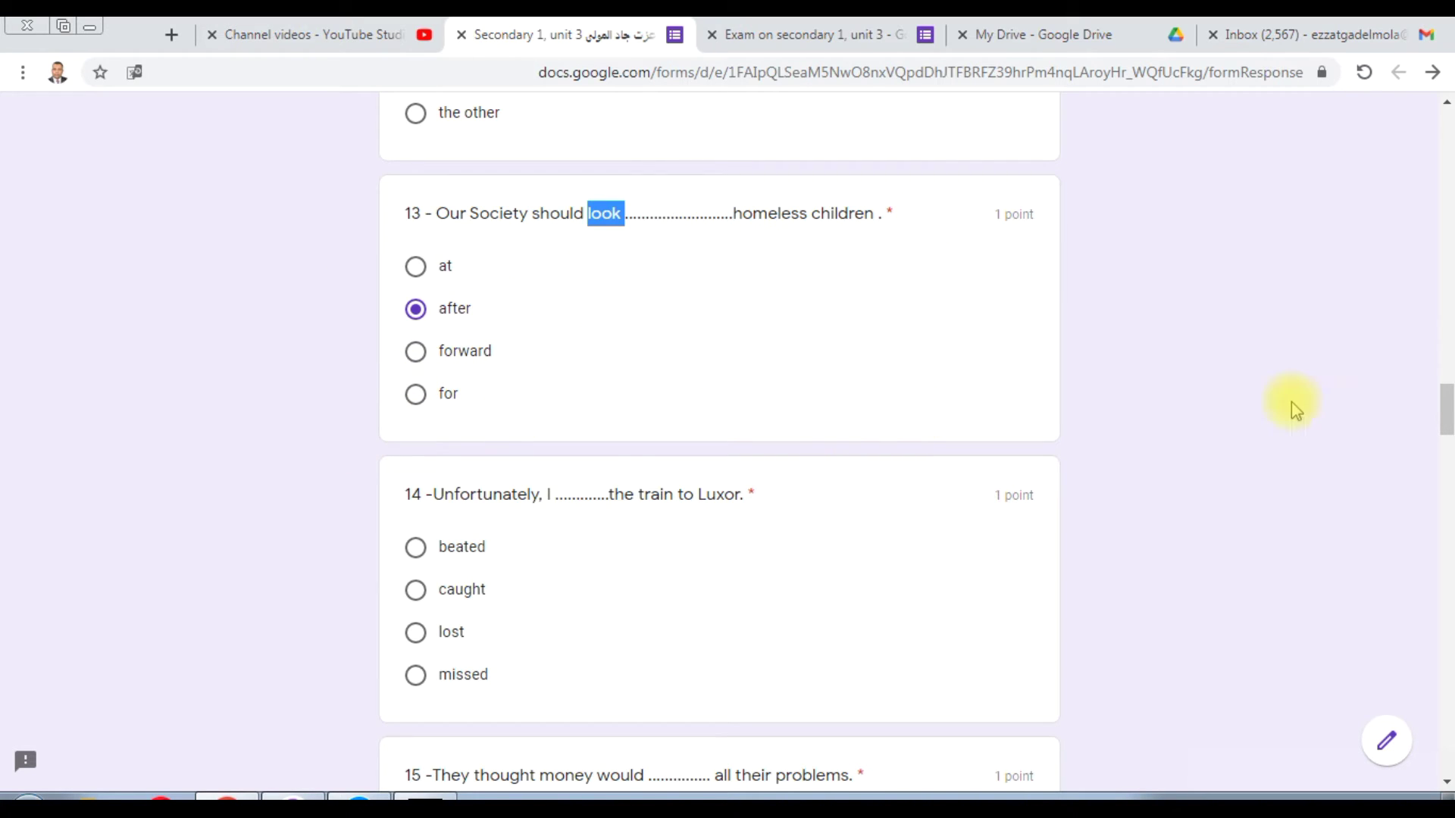
left_click_drag(1449, 412, 1450, 431)
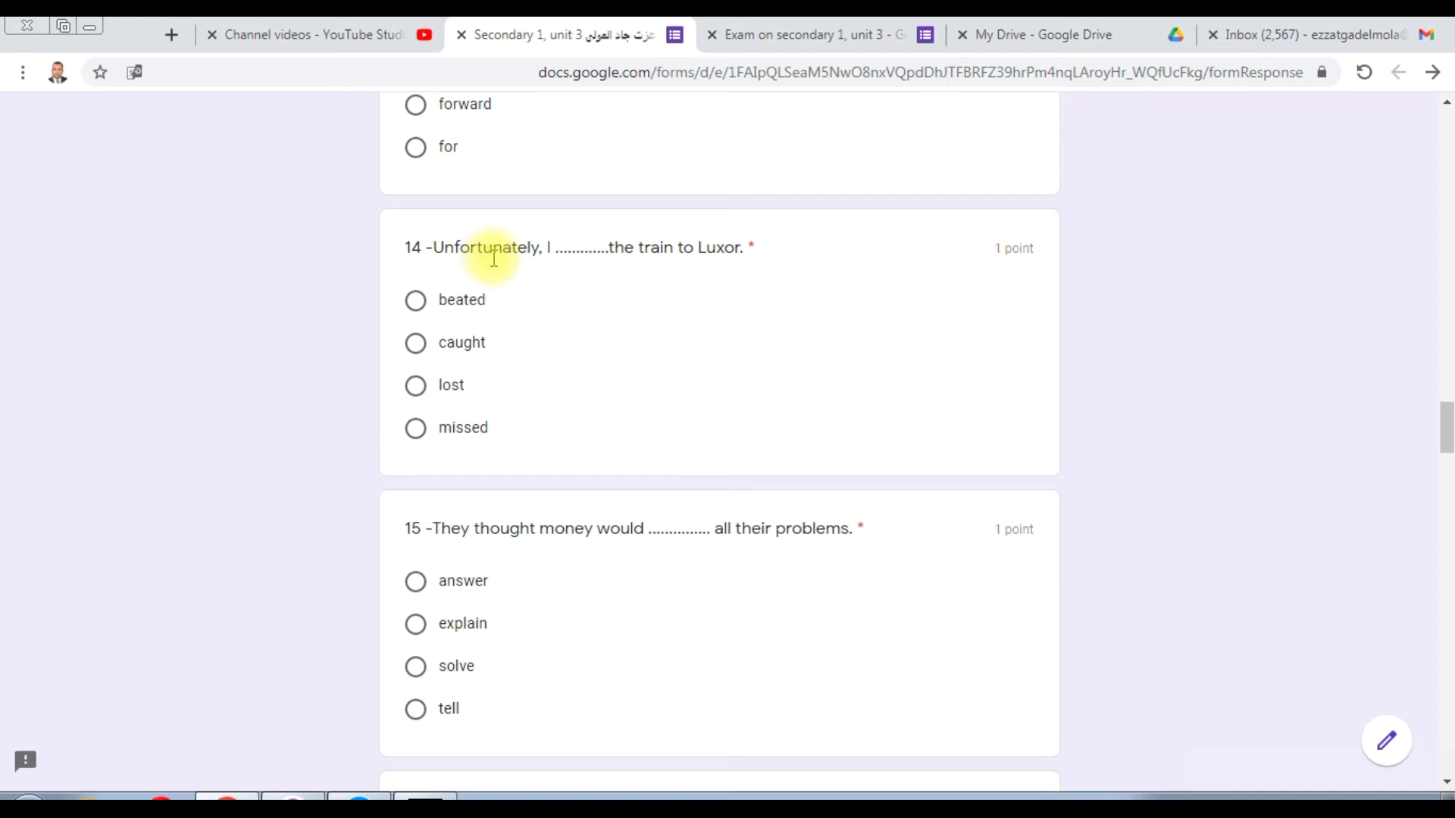
Step: Highlight 'Unfortunately' in question 14, choose 'missed' for the Luxor train question, then scroll down
double_click(491, 249)
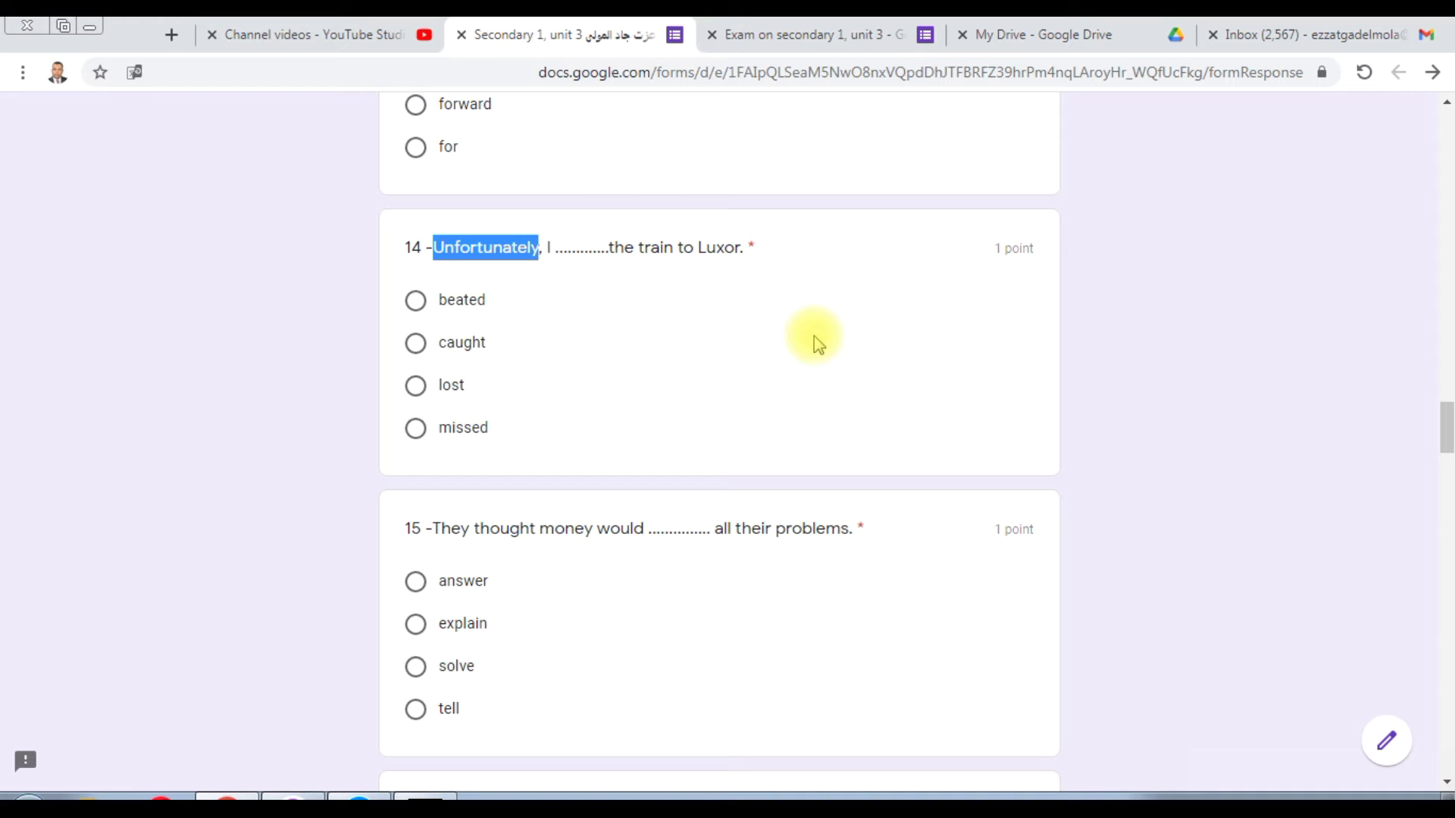
left_click(415, 428)
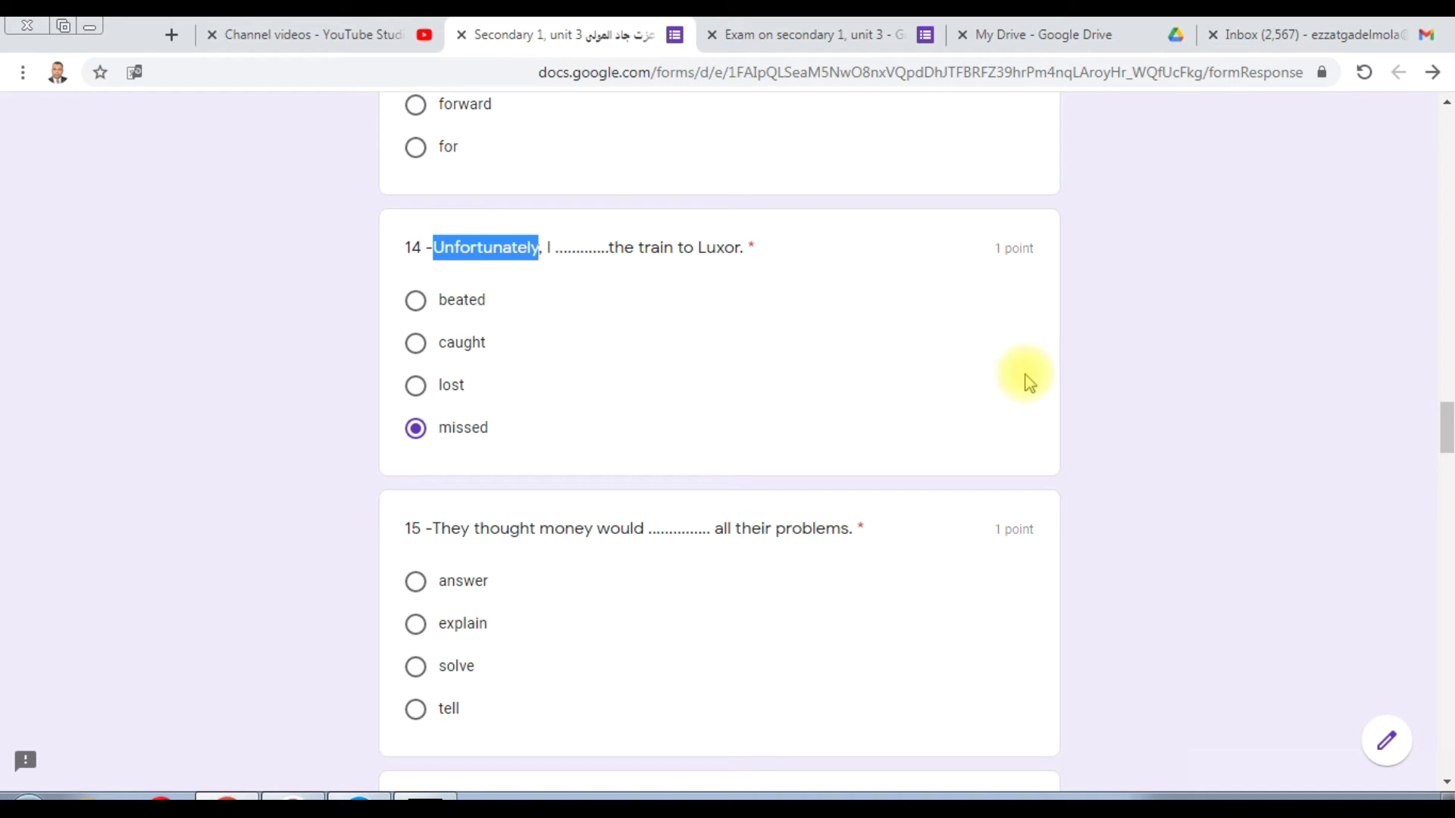
scroll(1447, 426, "down", 1)
left_click_drag(1447, 421, 1447, 438)
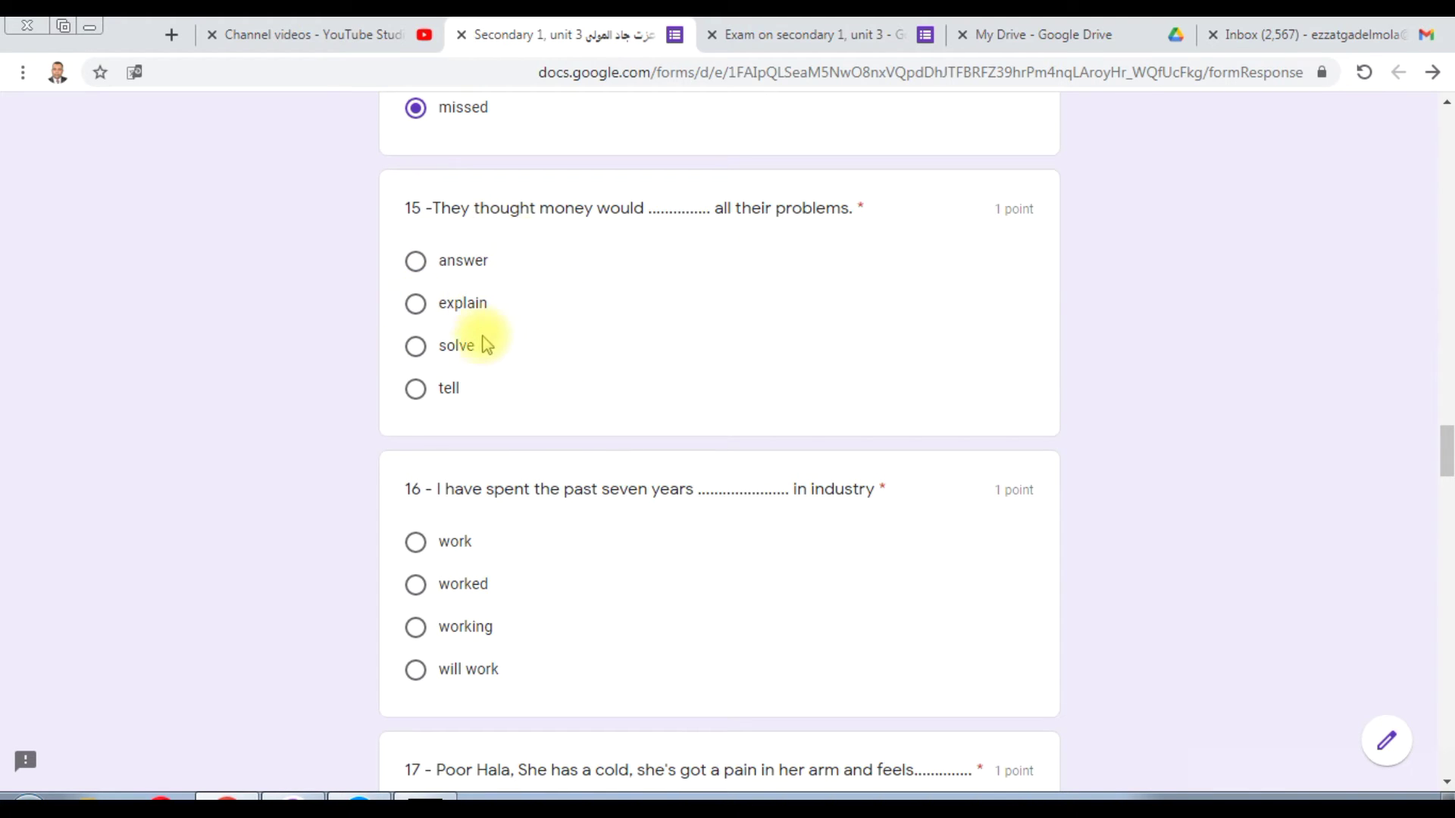
Step: Choose 'solve' as the answer to question 15 about money and problems
left_click(419, 348)
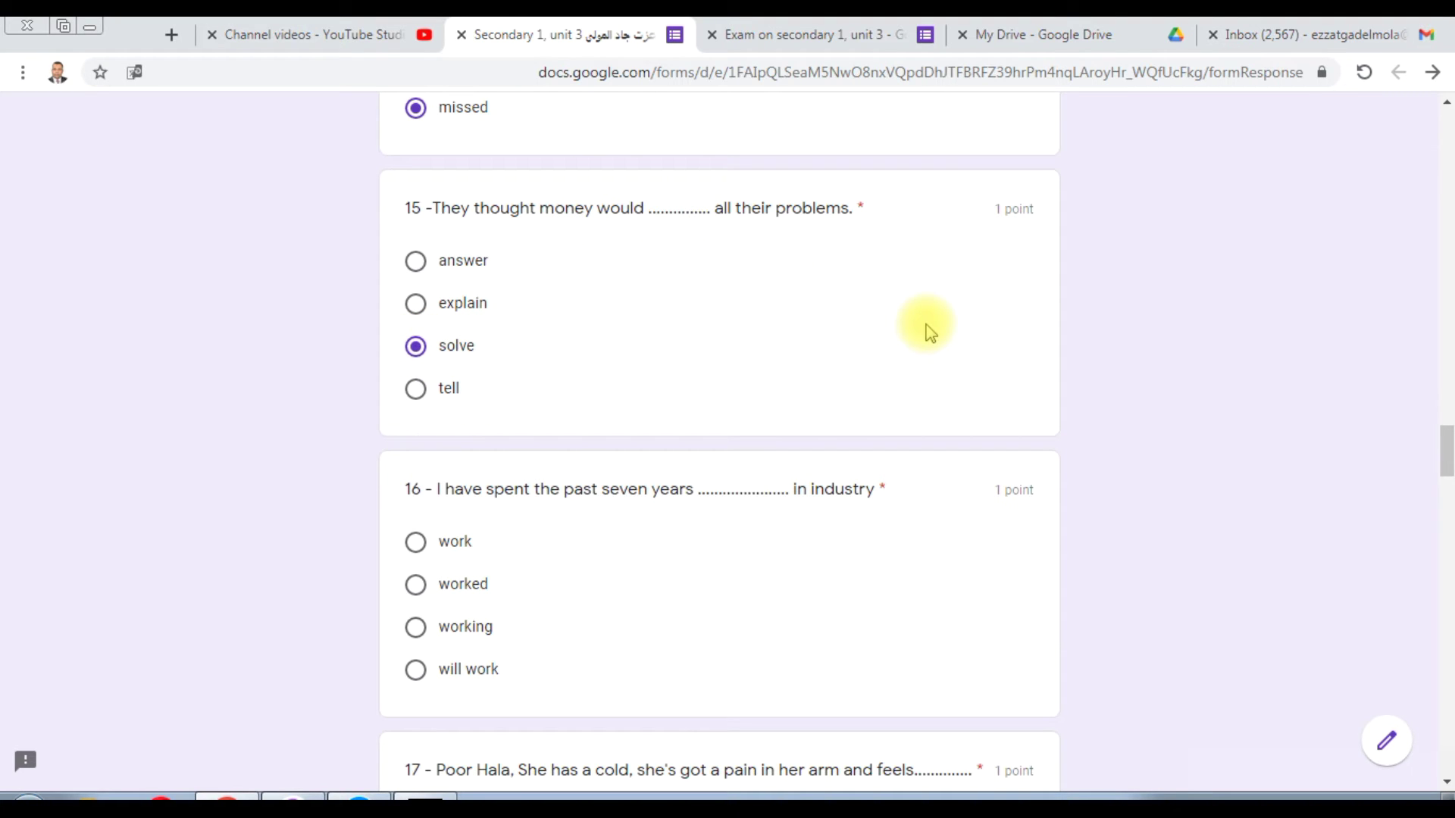
Step: Choose 'working' for question 16 about the past seven years, clearing the stray text highlight
left_click_drag(1448, 454, 1447, 472)
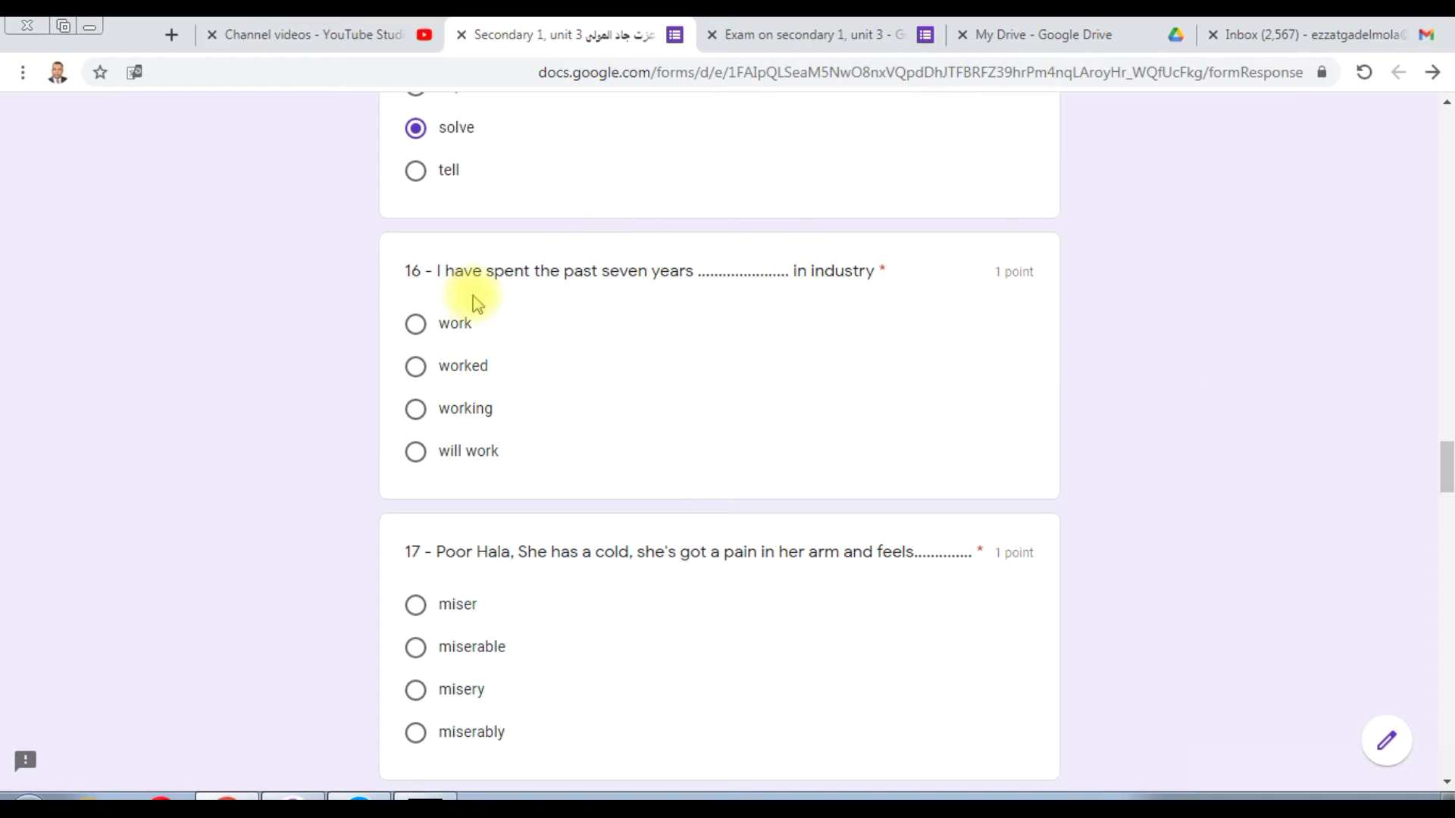
left_click_drag(494, 271, 649, 288)
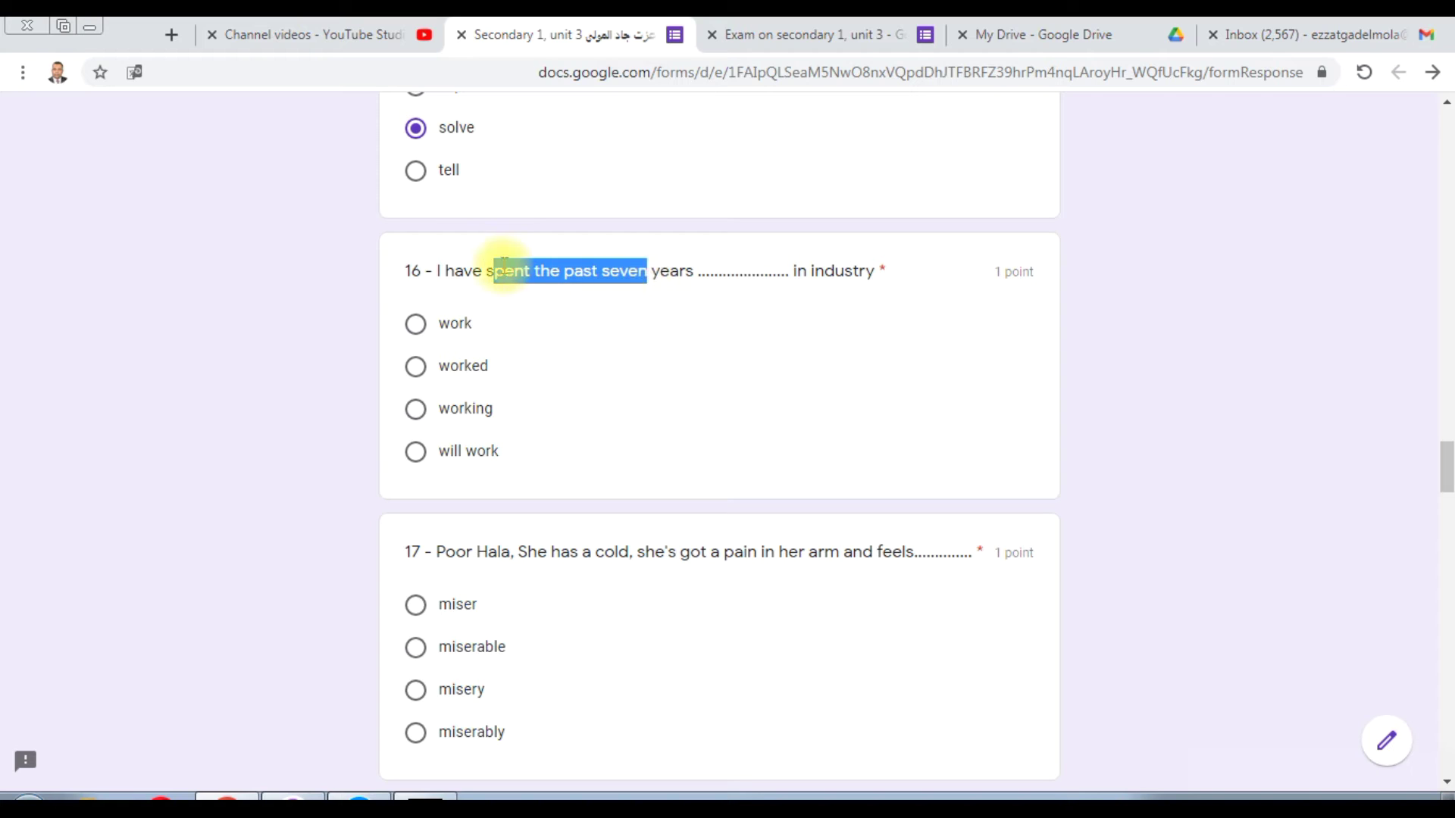
left_click_drag(485, 271, 650, 279)
left_click(513, 275)
left_click_drag(515, 272, 414, 408)
left_click(415, 409)
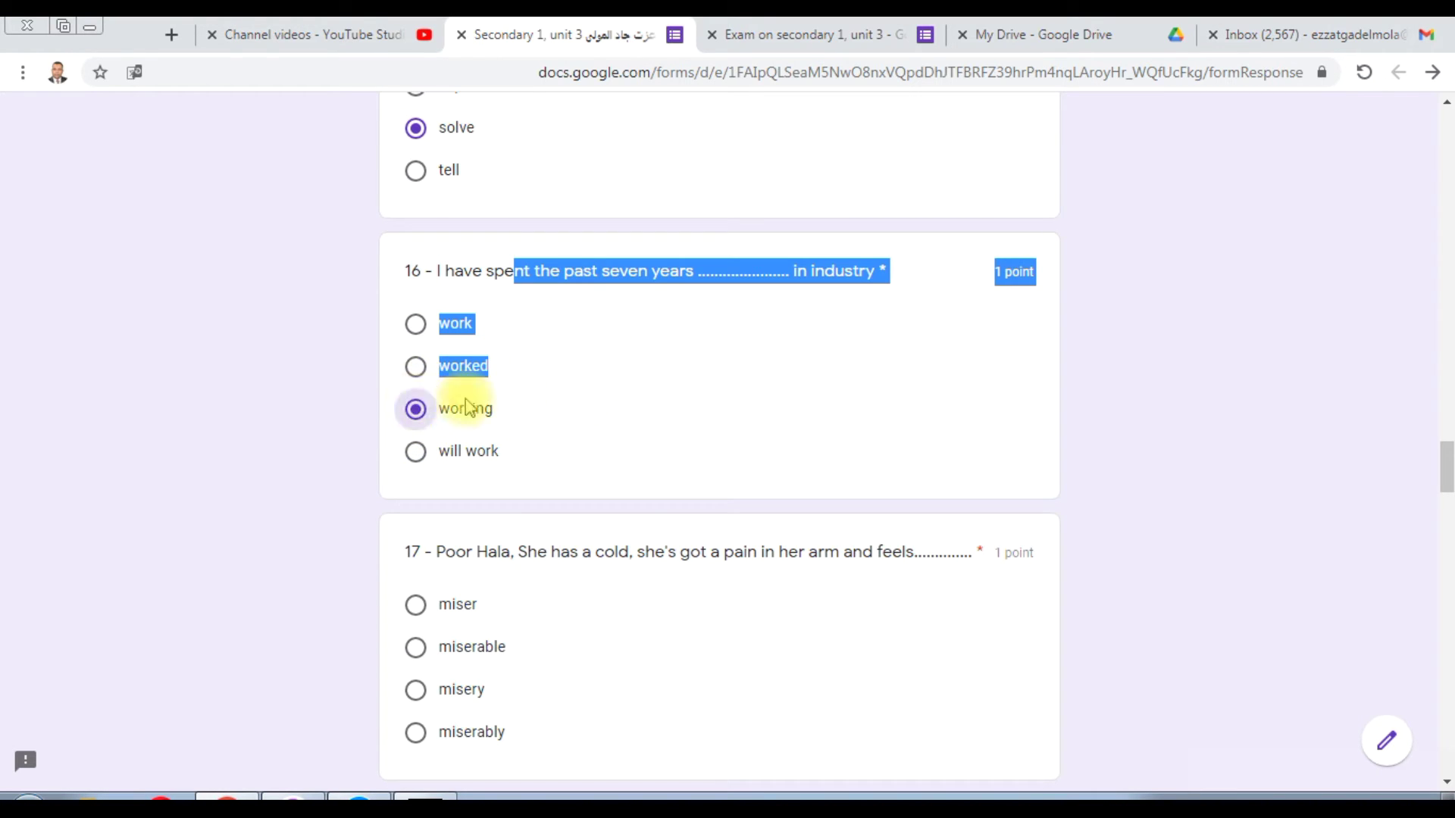
left_click(623, 400)
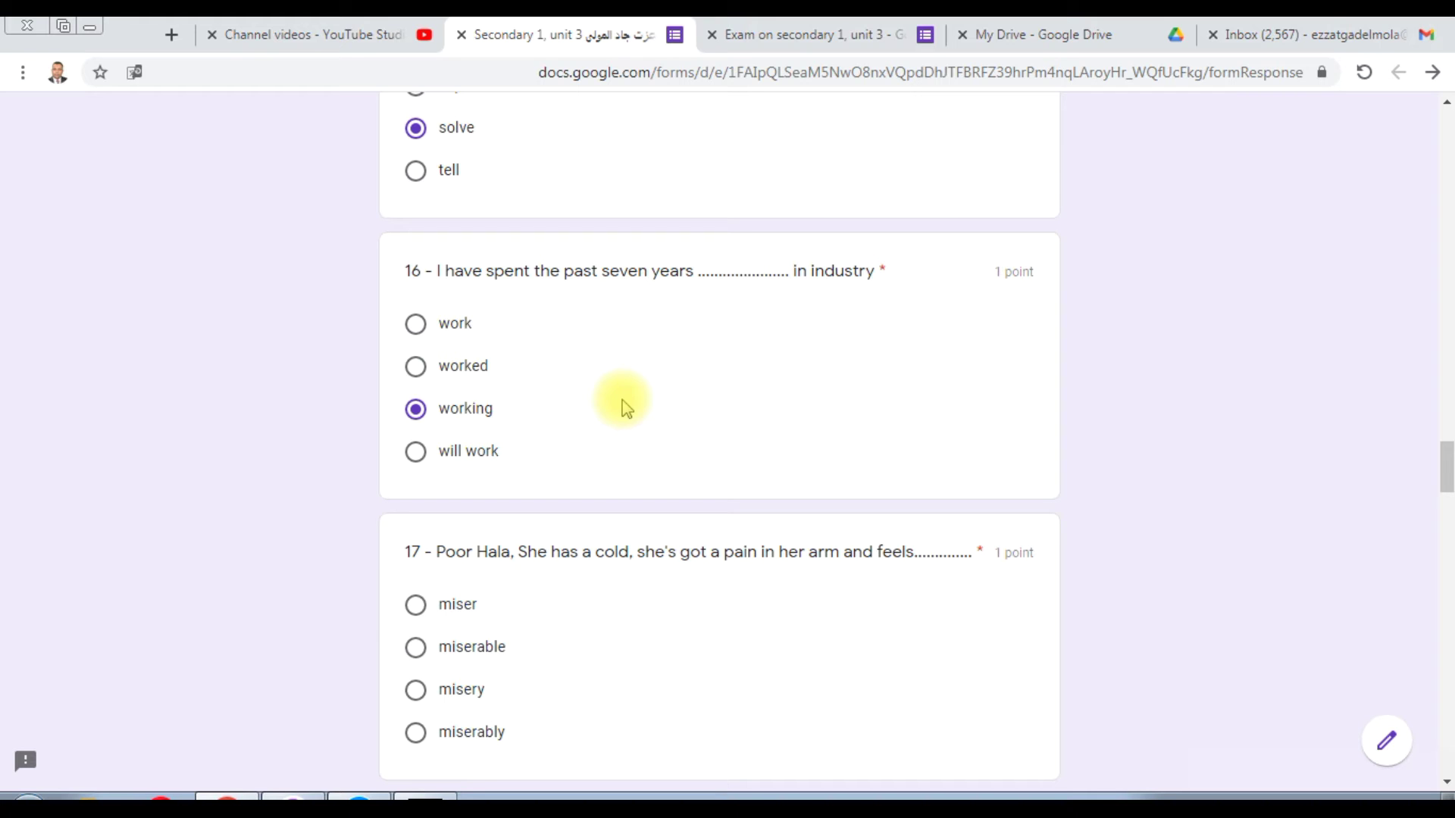
Step: Highlight 'cold', 'pain' and 'feels' in question 17, then answer it with 'miserable'
left_click_drag(1446, 468, 1445, 491)
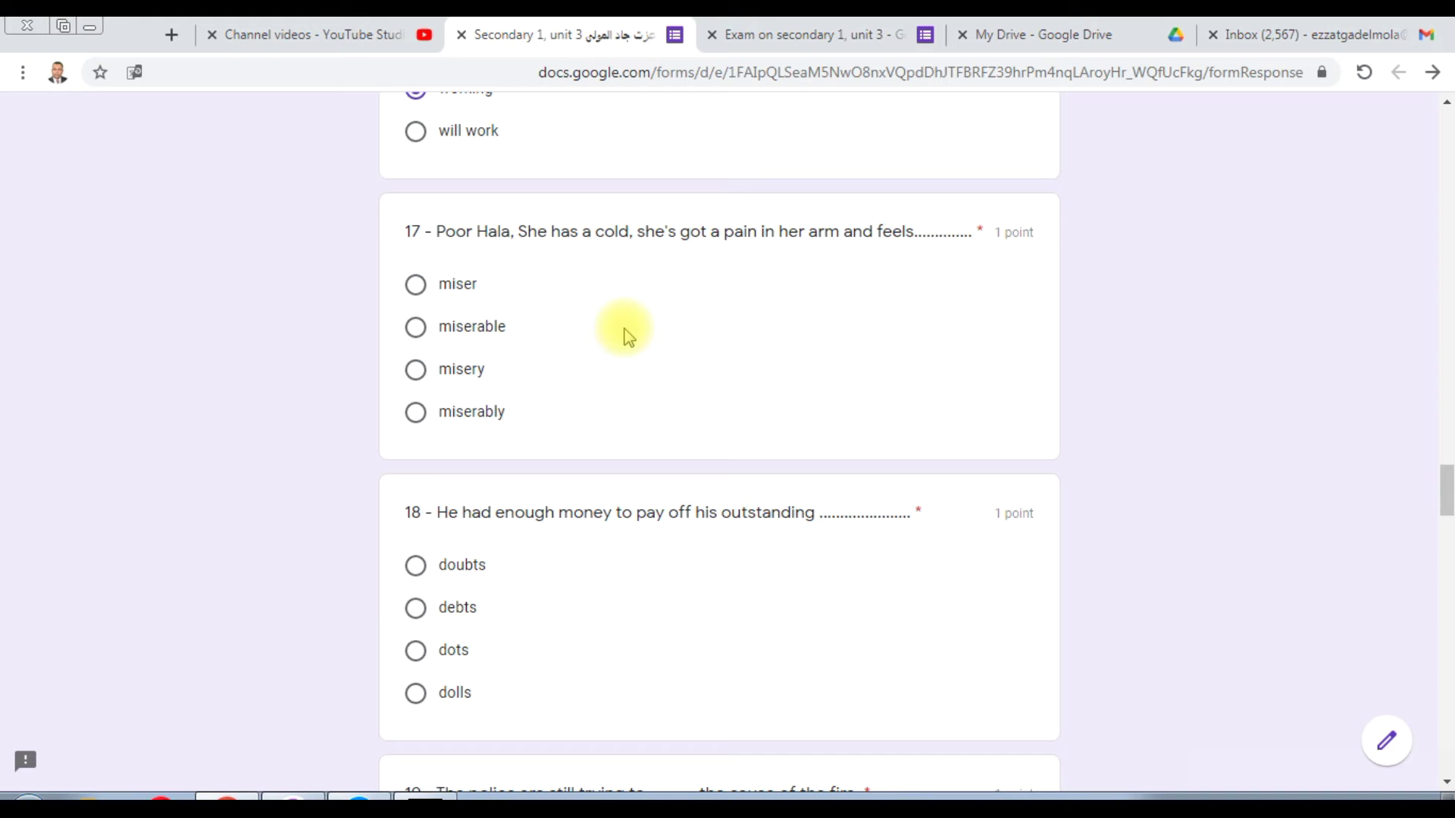
double_click(622, 230)
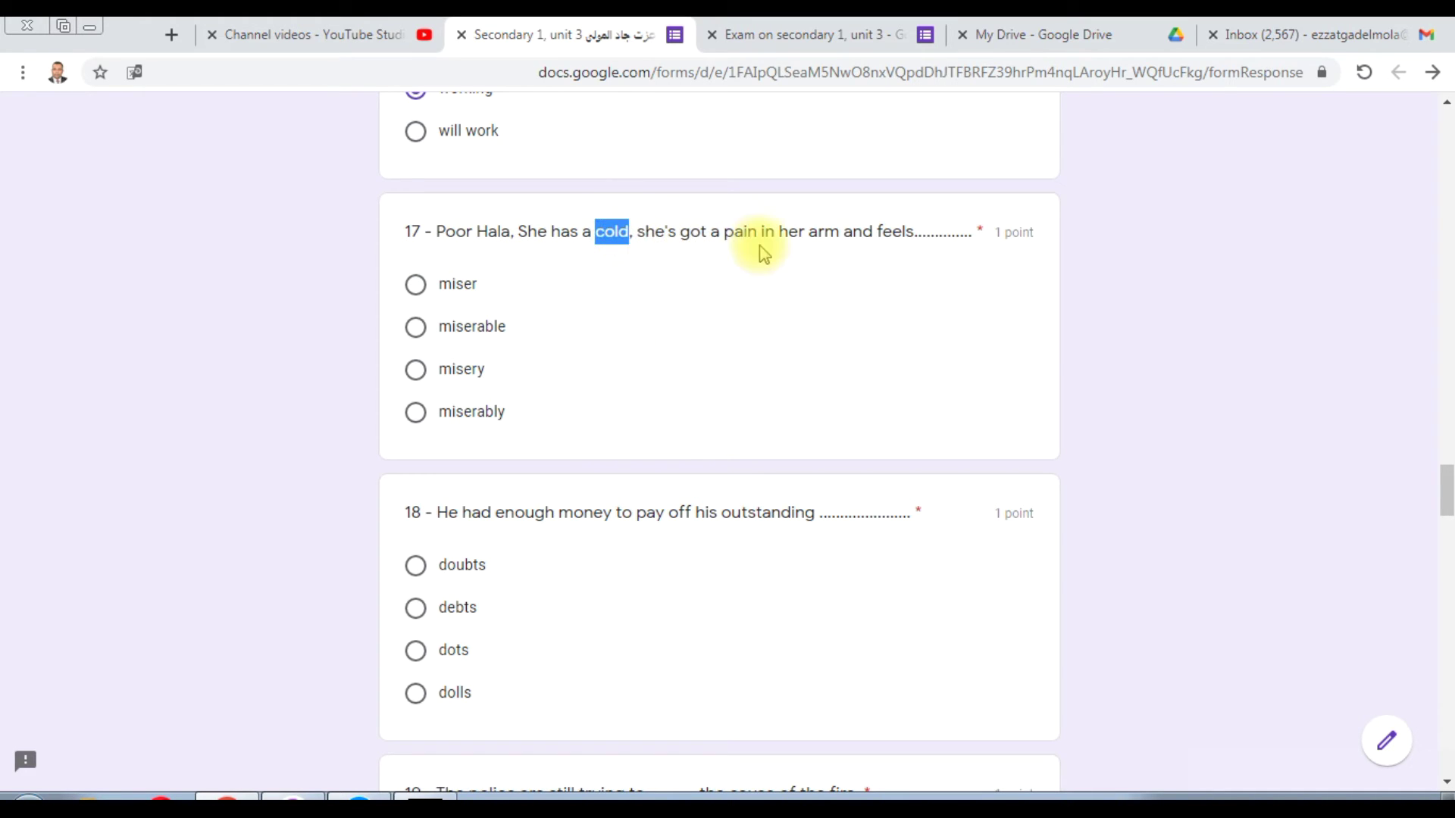
double_click(739, 229)
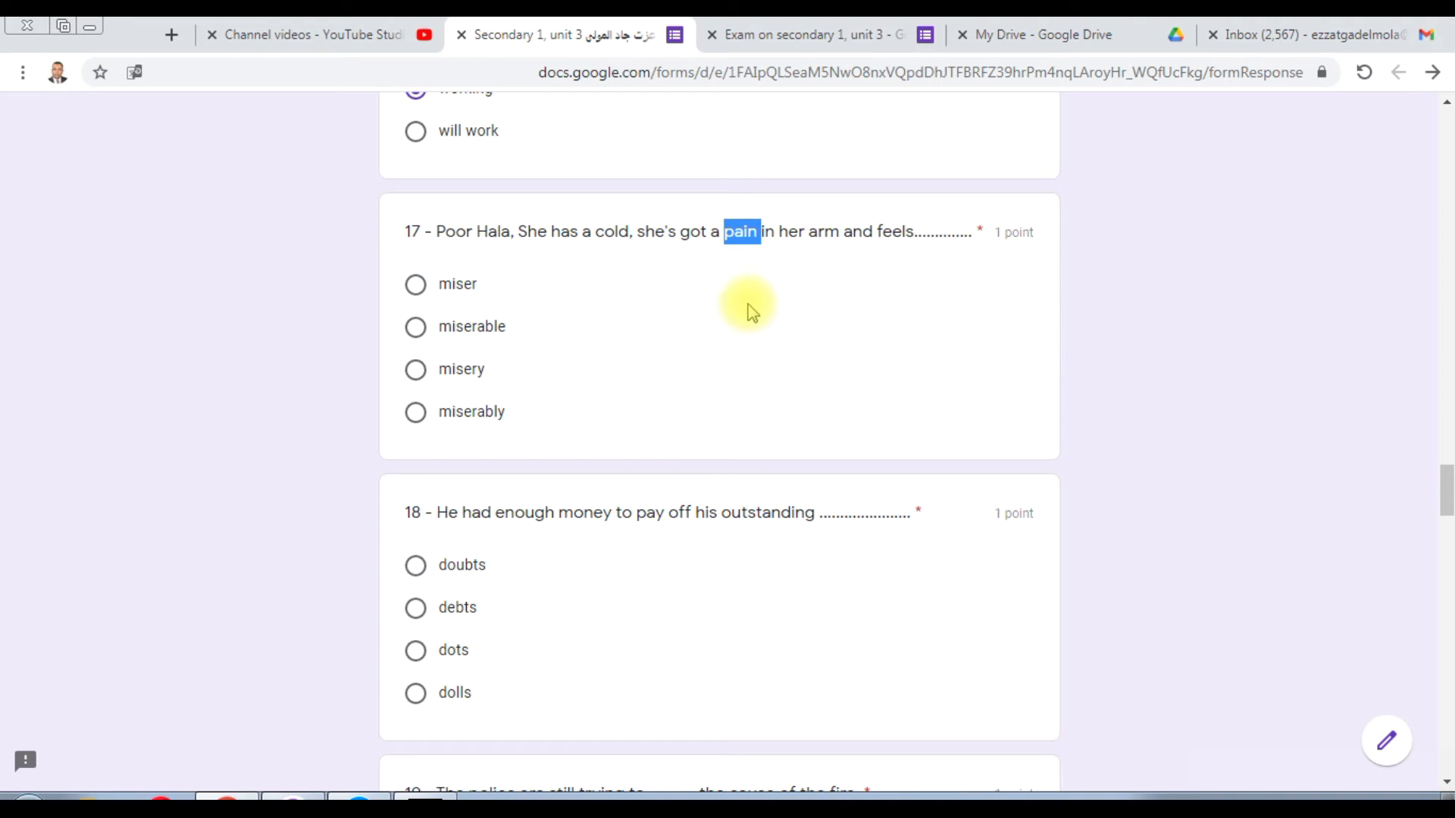
double_click(898, 233)
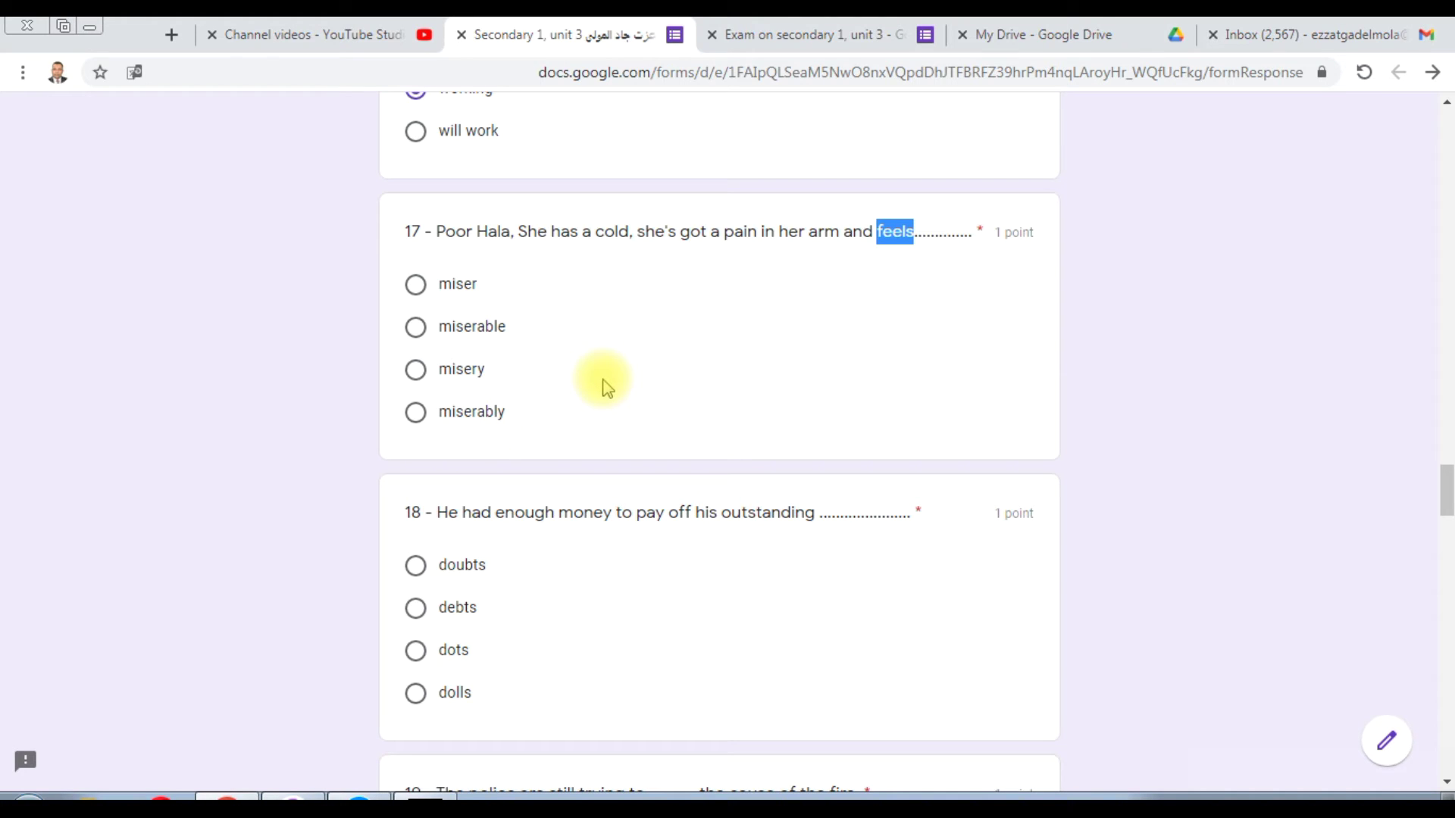
left_click(416, 332)
Step: Answer question 18 about outstanding debts with 'debts'
left_click_drag(1445, 493, 1445, 507)
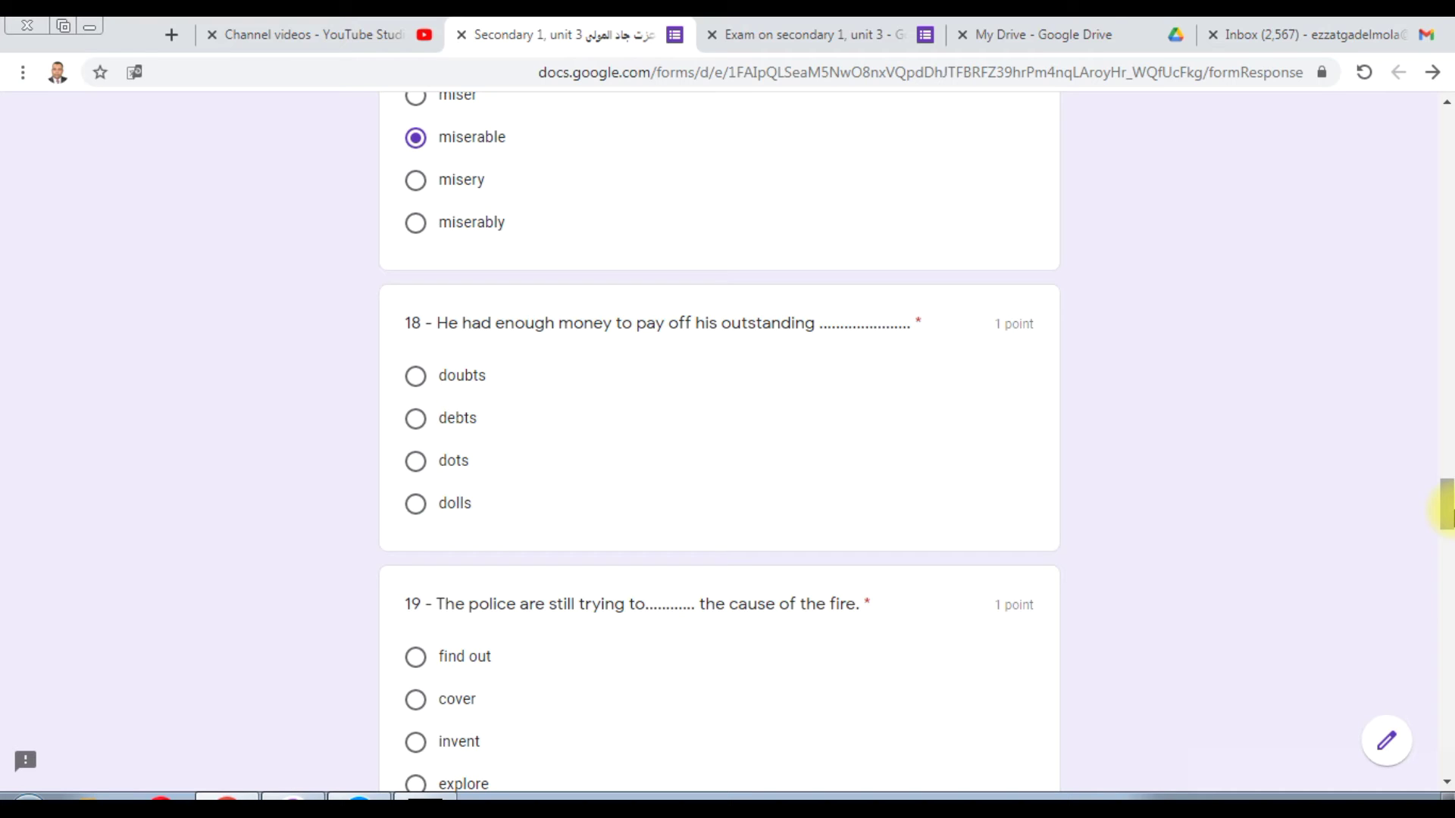
left_click(416, 418)
scroll(1446, 503, "down", 1)
Step: Pick 'find out' for question 19 about the fire and 'since' for question 20 about travelling abroad
left_click_drag(1448, 518, 1448, 530)
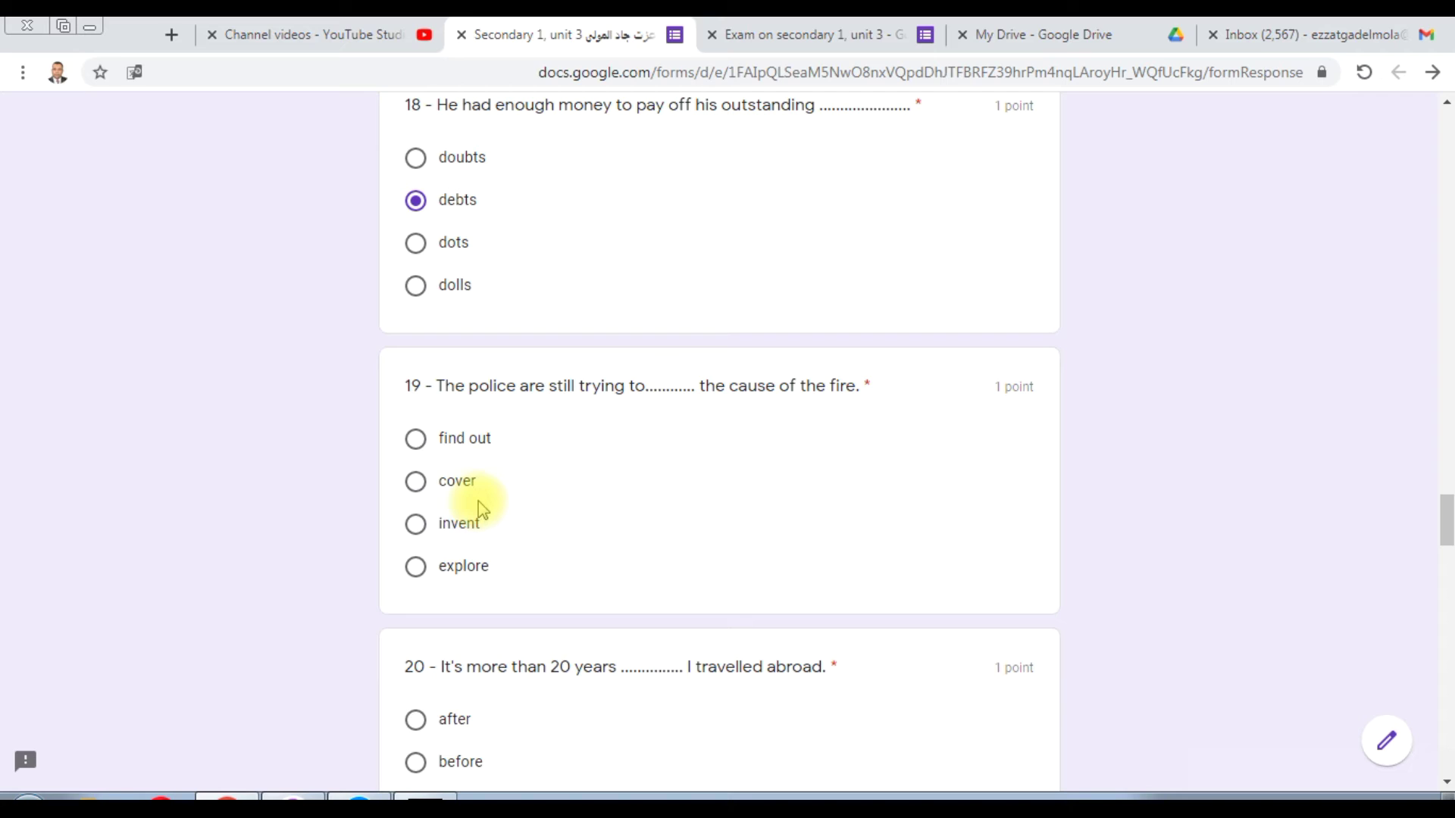
left_click(415, 438)
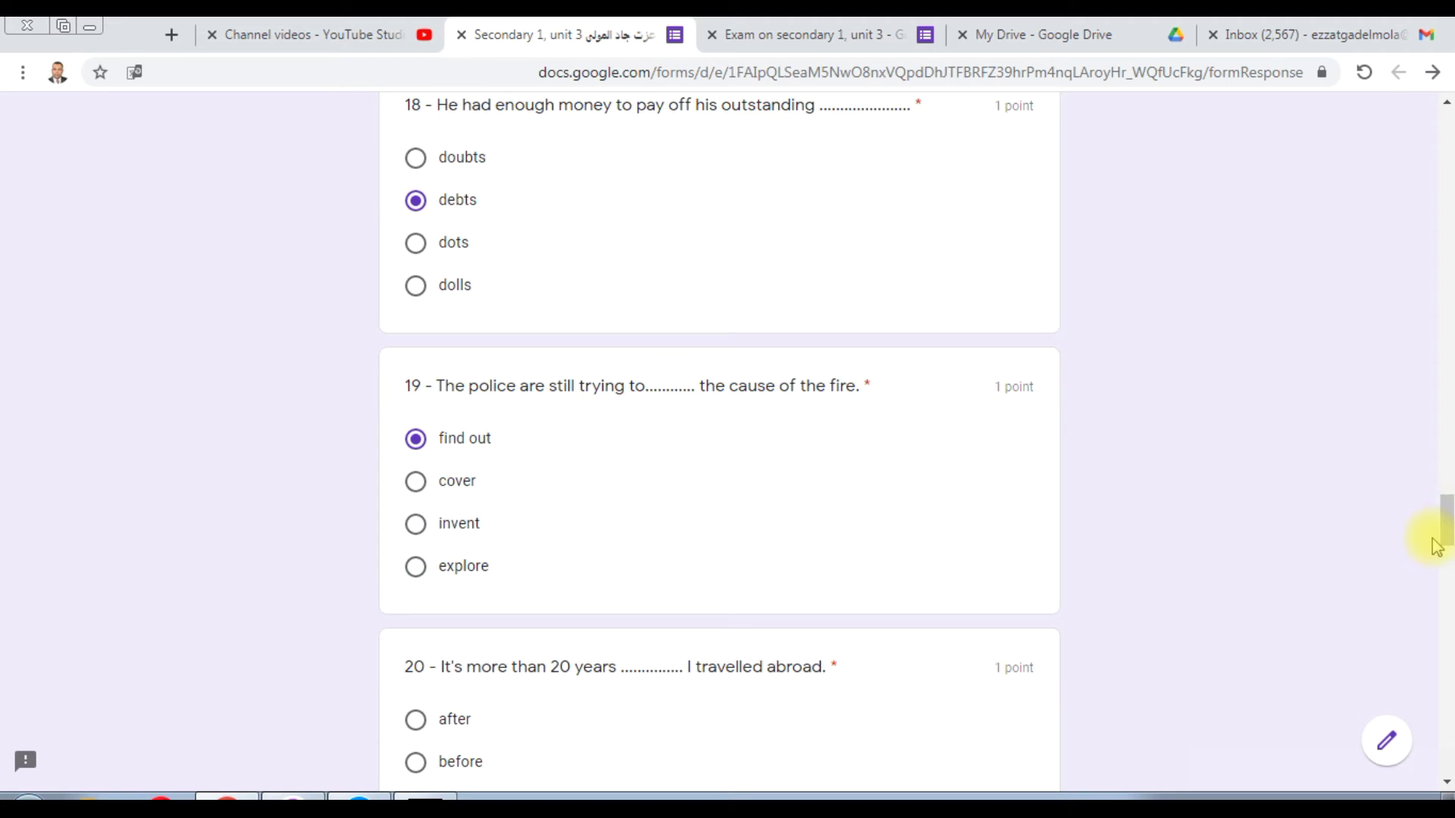
left_click_drag(1449, 522, 1448, 540)
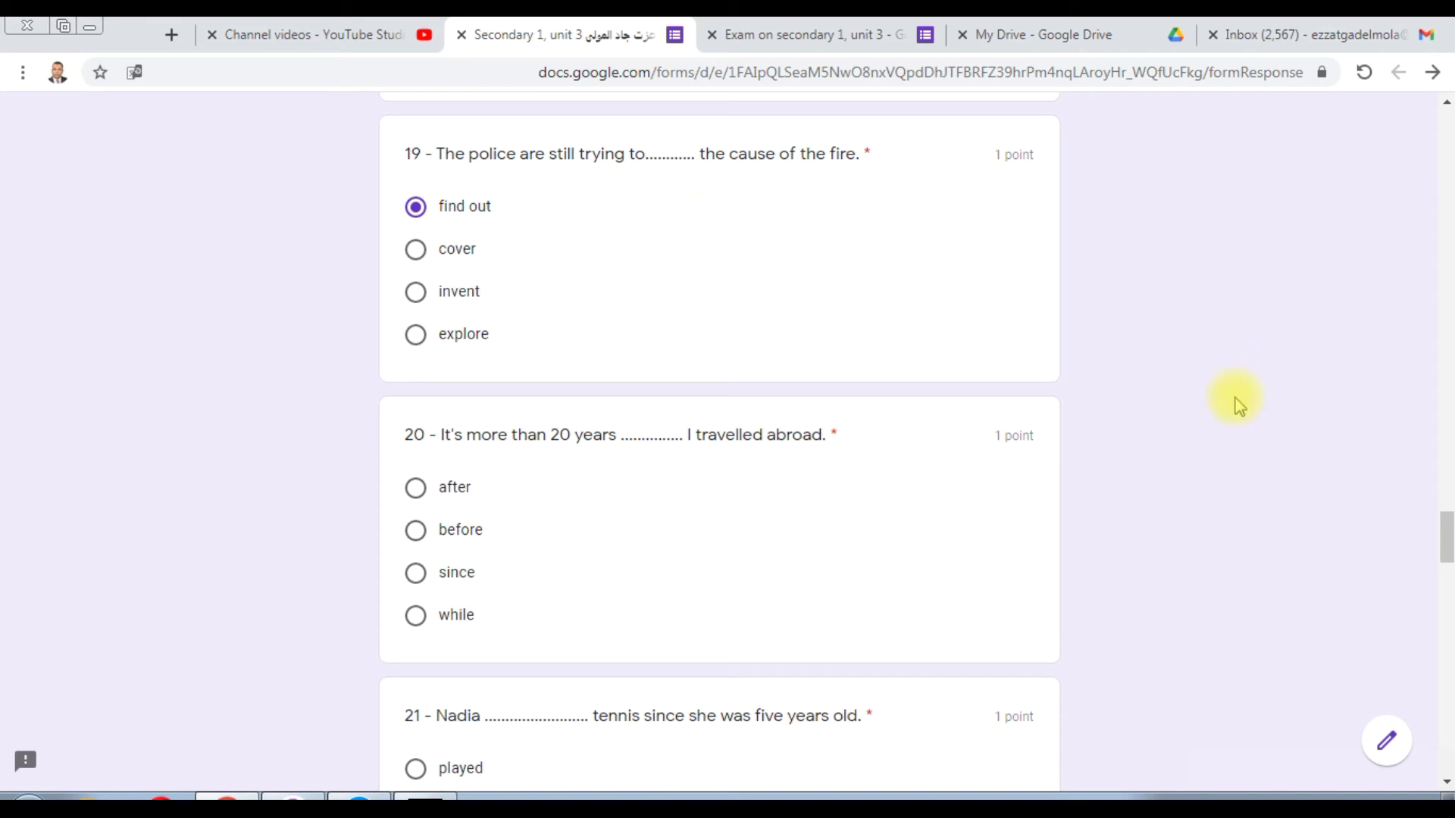
left_click_drag(1447, 539, 1449, 554)
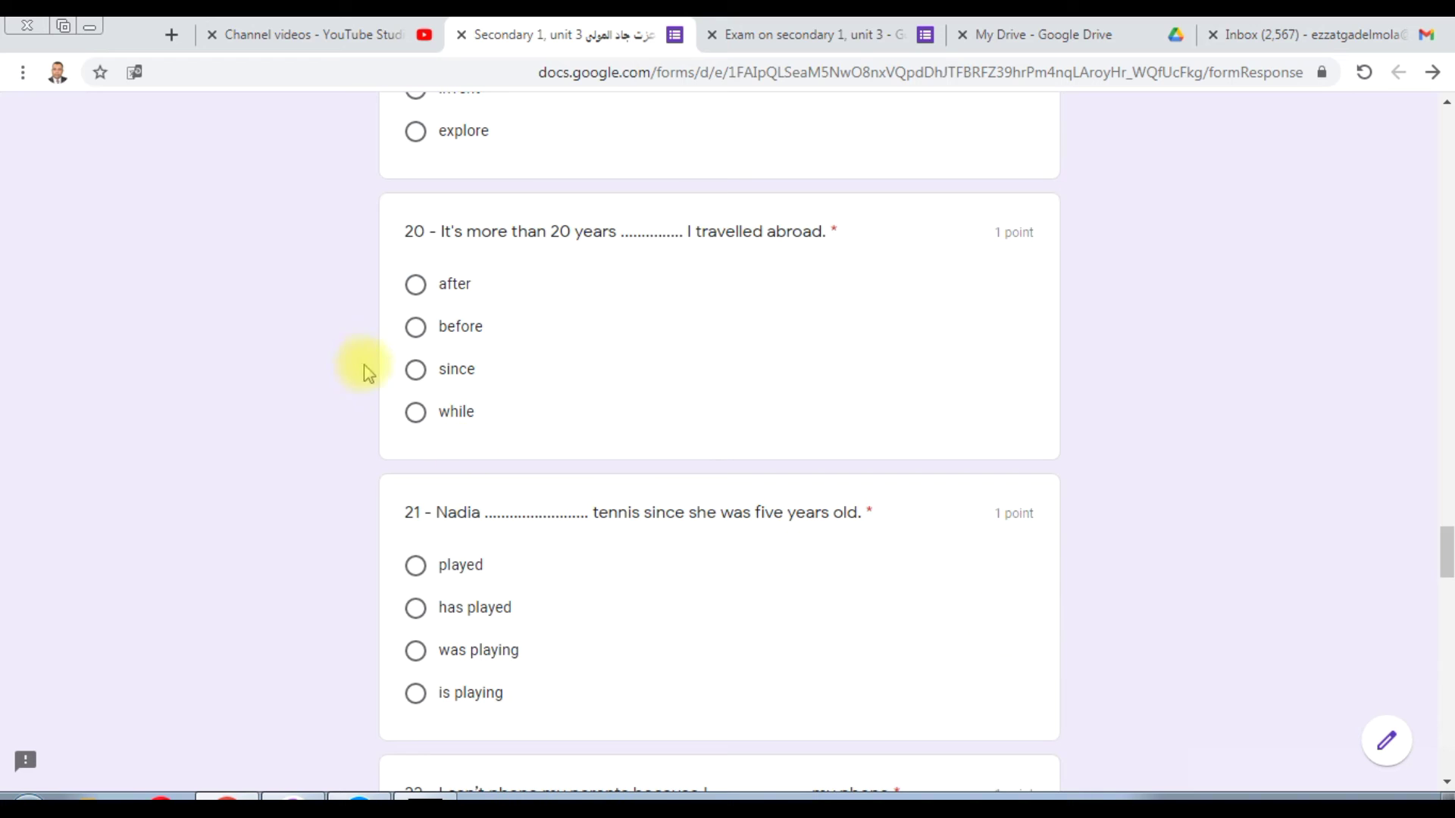
left_click(416, 370)
Step: Highlight 'since' in question 21, then answer Nadia's tennis question with 'has played'
left_click_drag(1445, 551, 1447, 565)
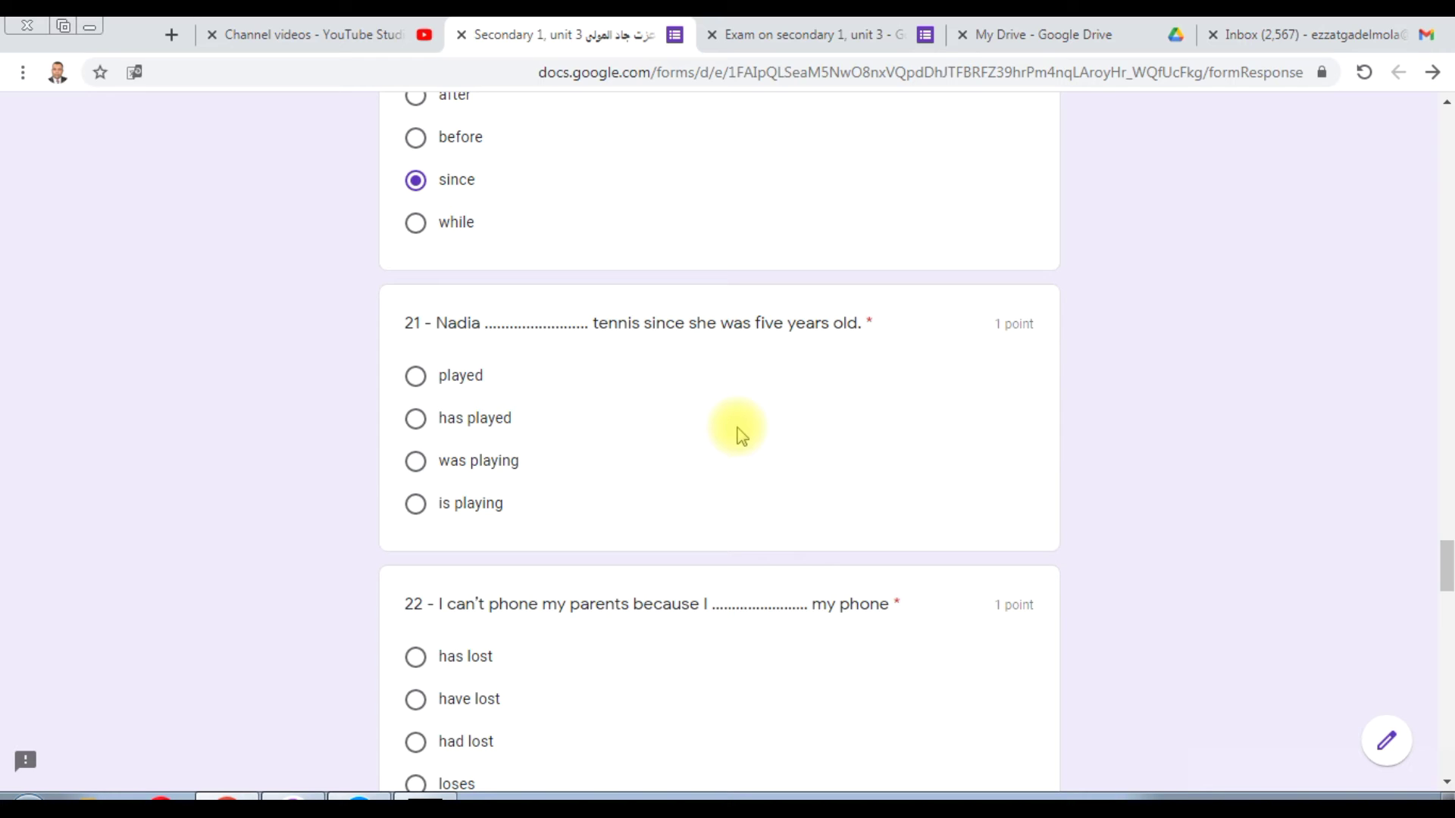
double_click(666, 323)
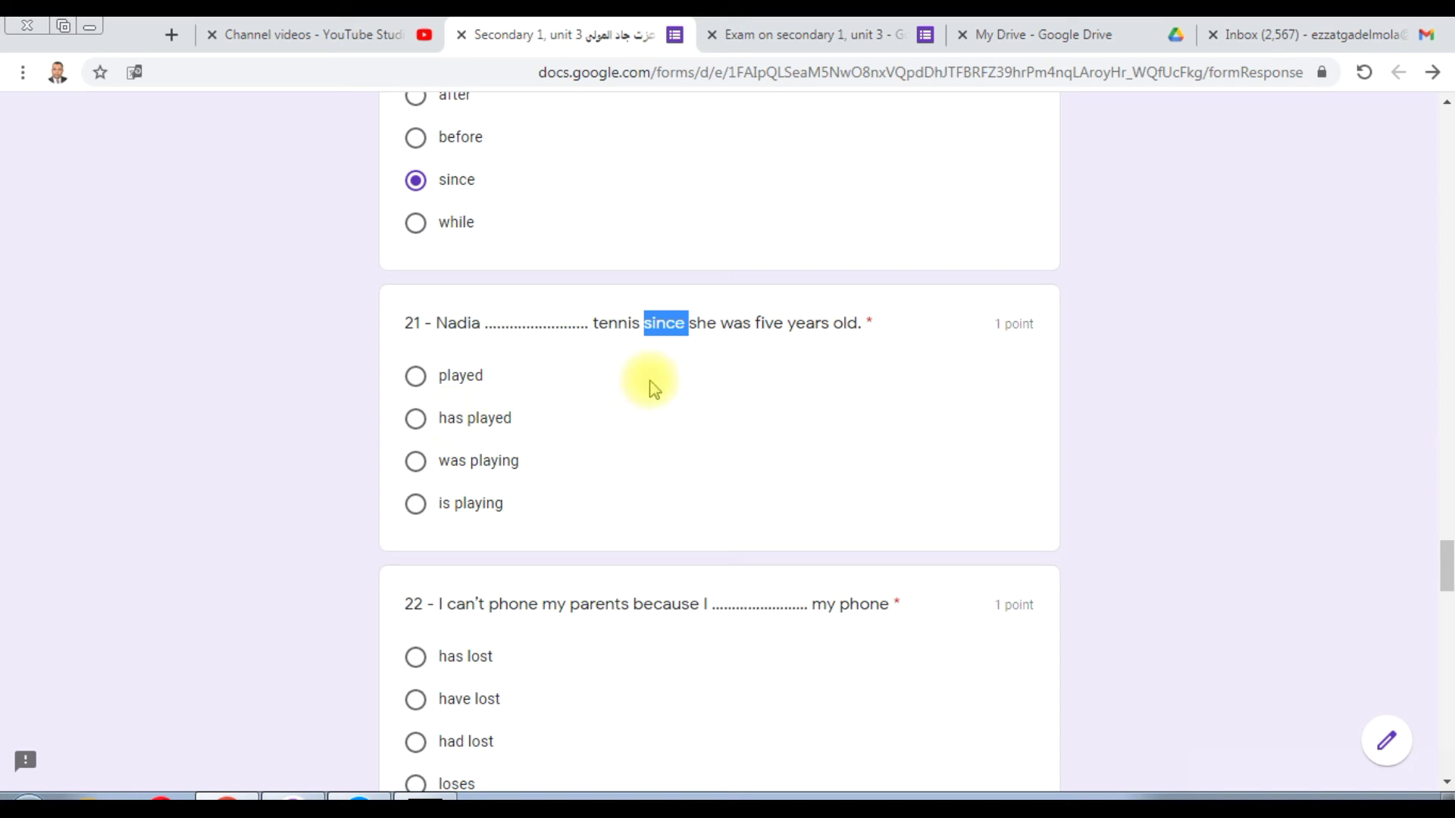
left_click(415, 418)
Step: Highlight 'can't' in question 22, then answer it with 'have lost'
left_click_drag(1444, 565, 1444, 582)
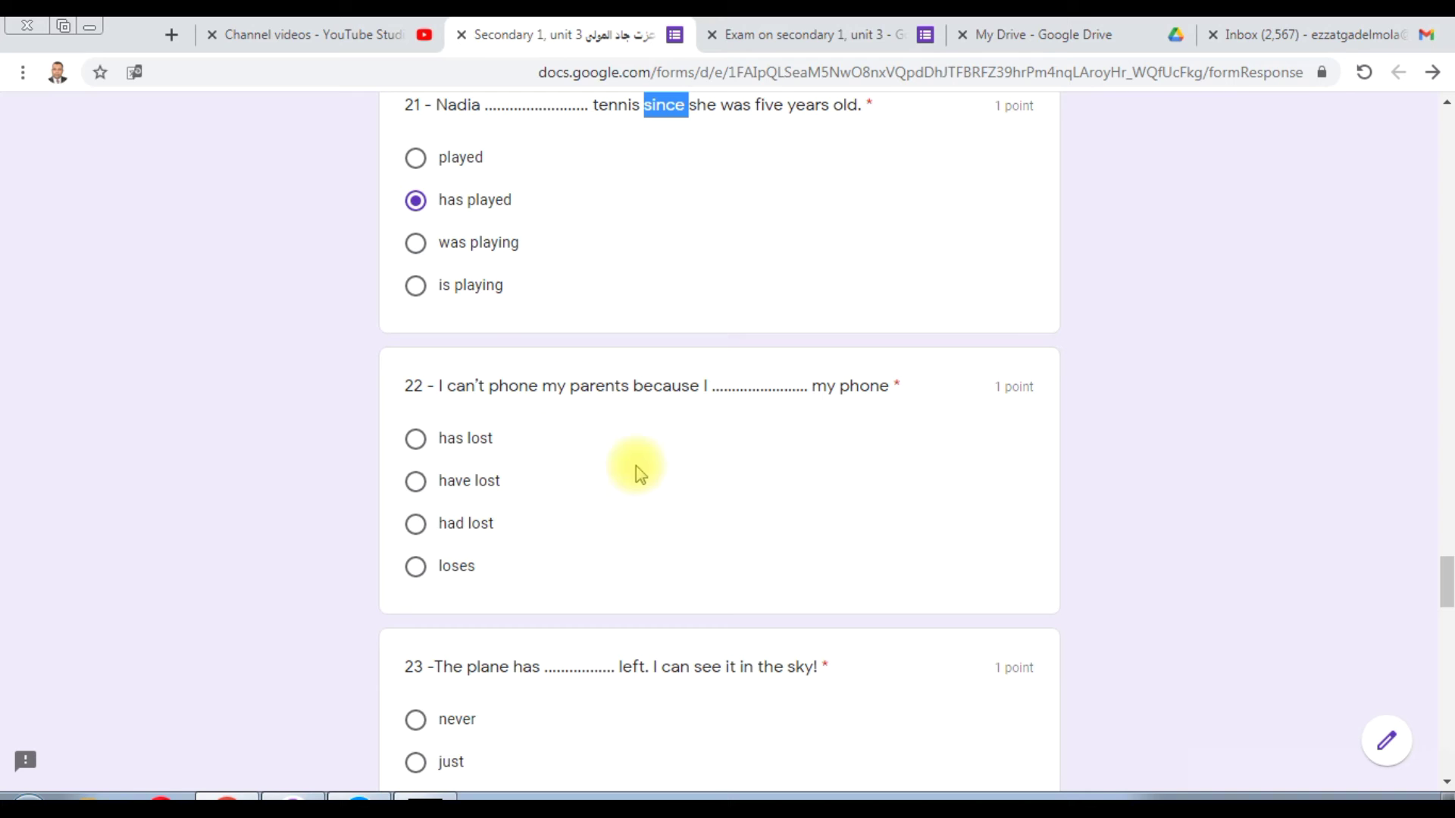
double_click(464, 387)
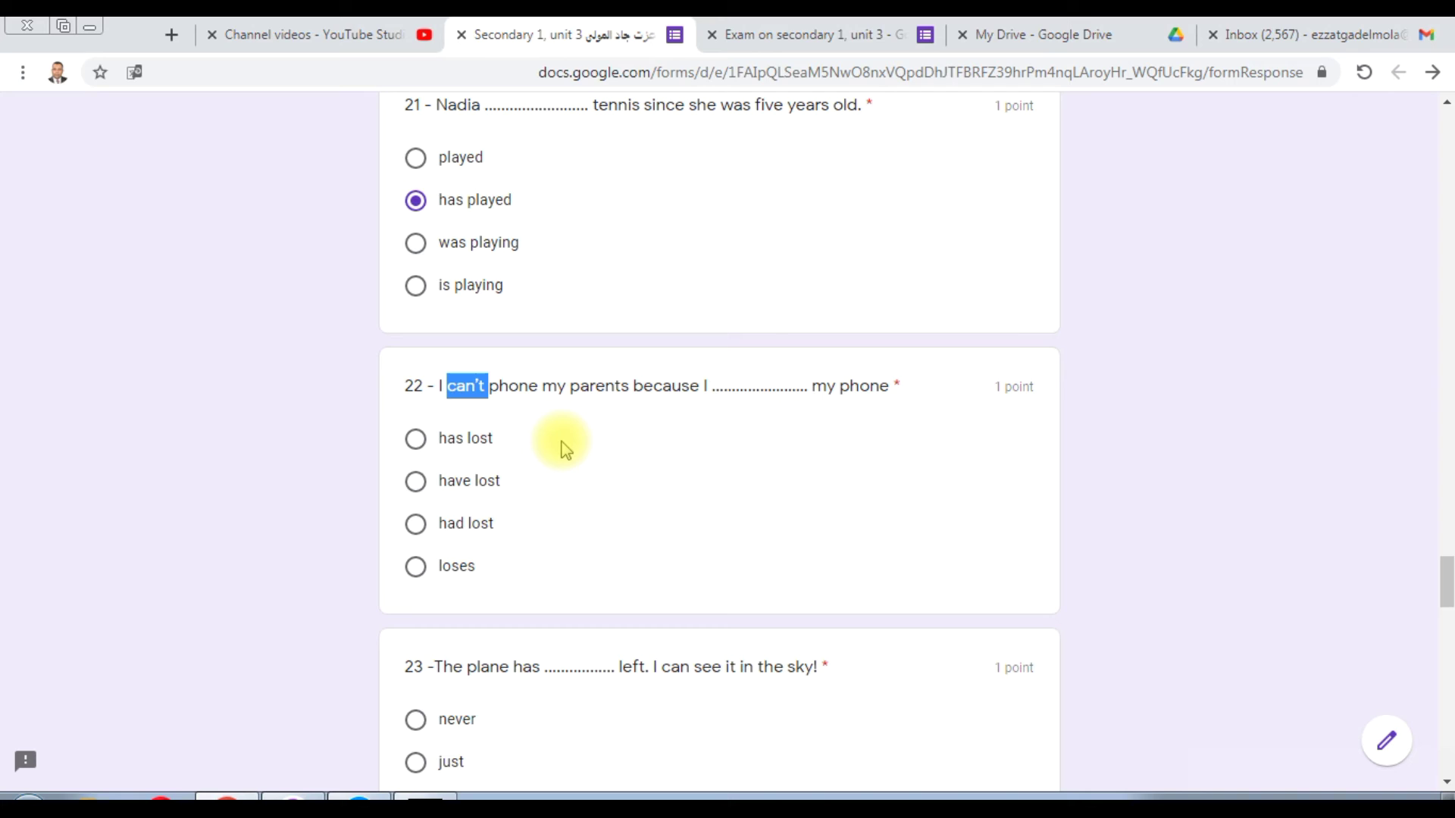
left_click(416, 485)
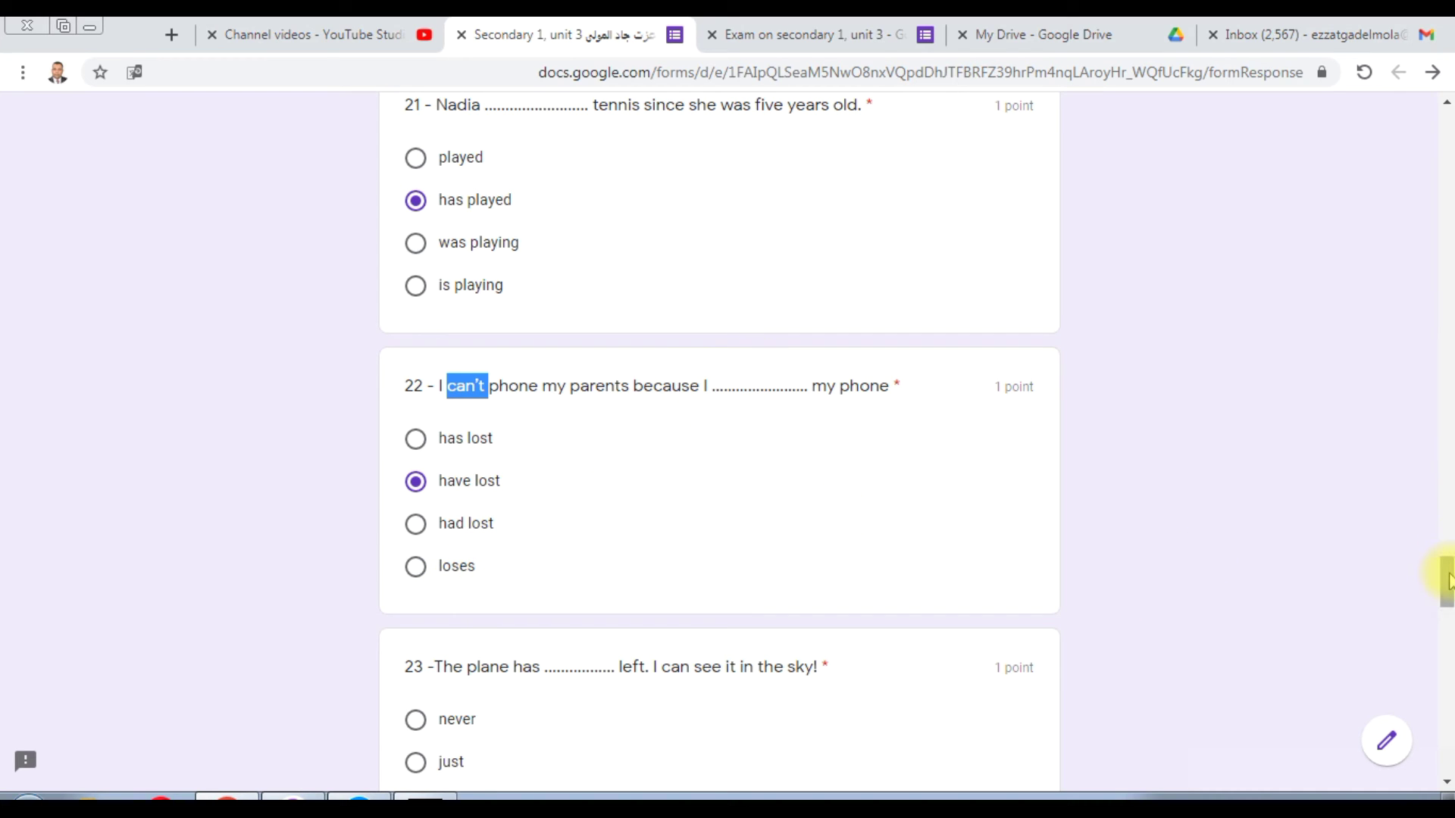
Step: Answer question 23 with 'just' and question 24 with 'met'
left_click_drag(1449, 582, 1448, 599)
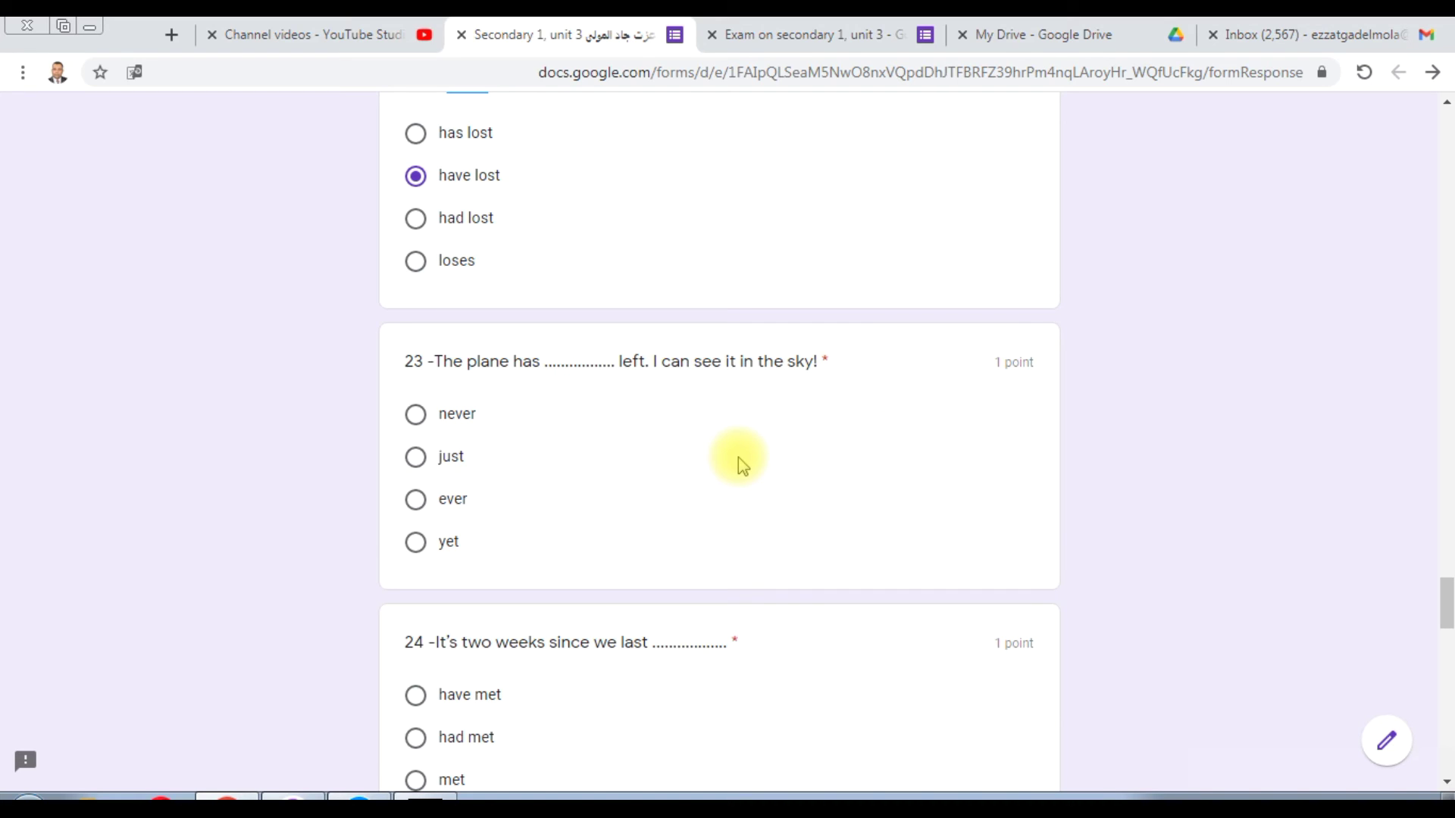
left_click(416, 457)
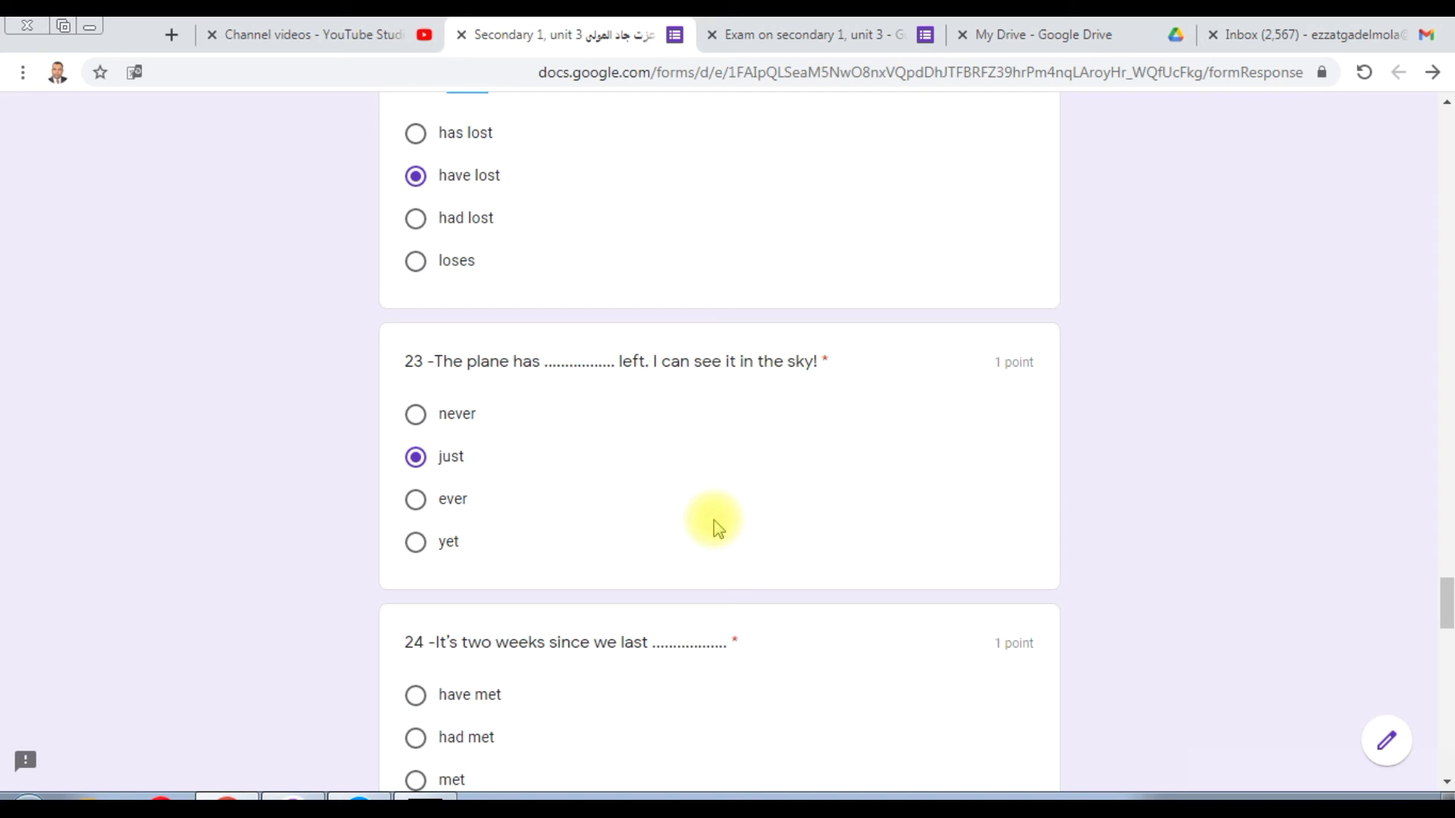
left_click(1448, 598)
left_click_drag(1448, 598, 1448, 632)
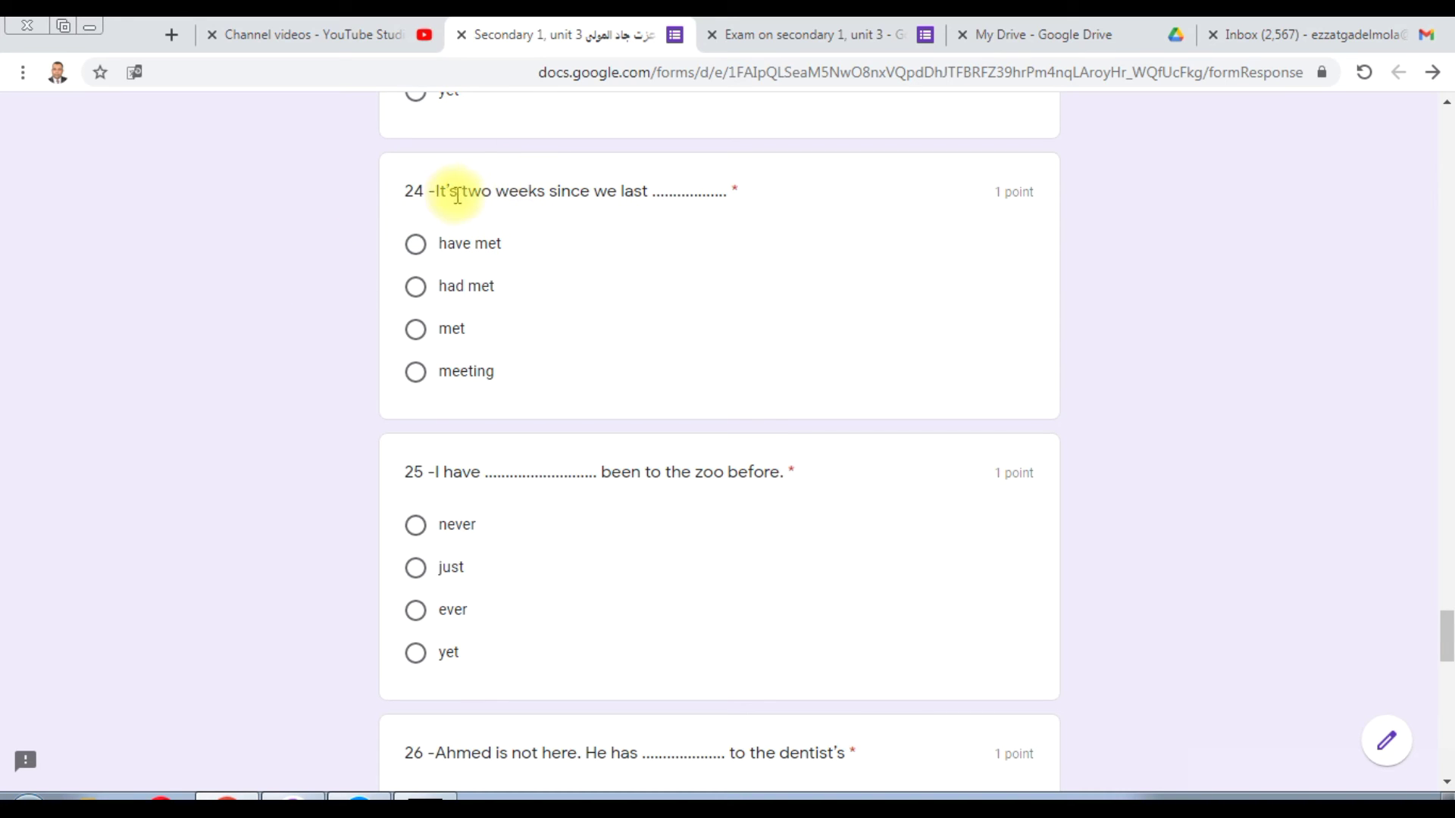
double_click(566, 191)
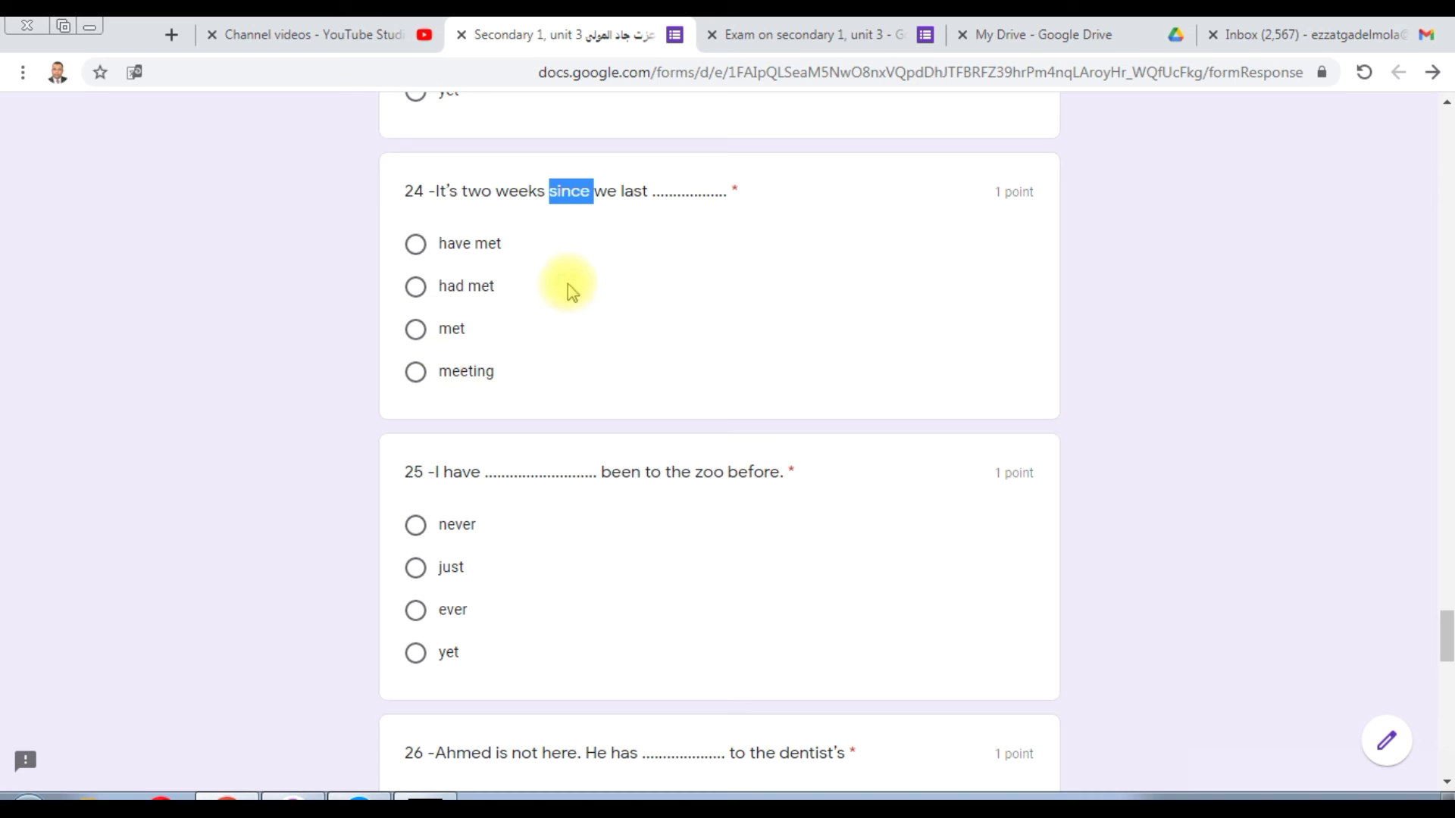
left_click(419, 335)
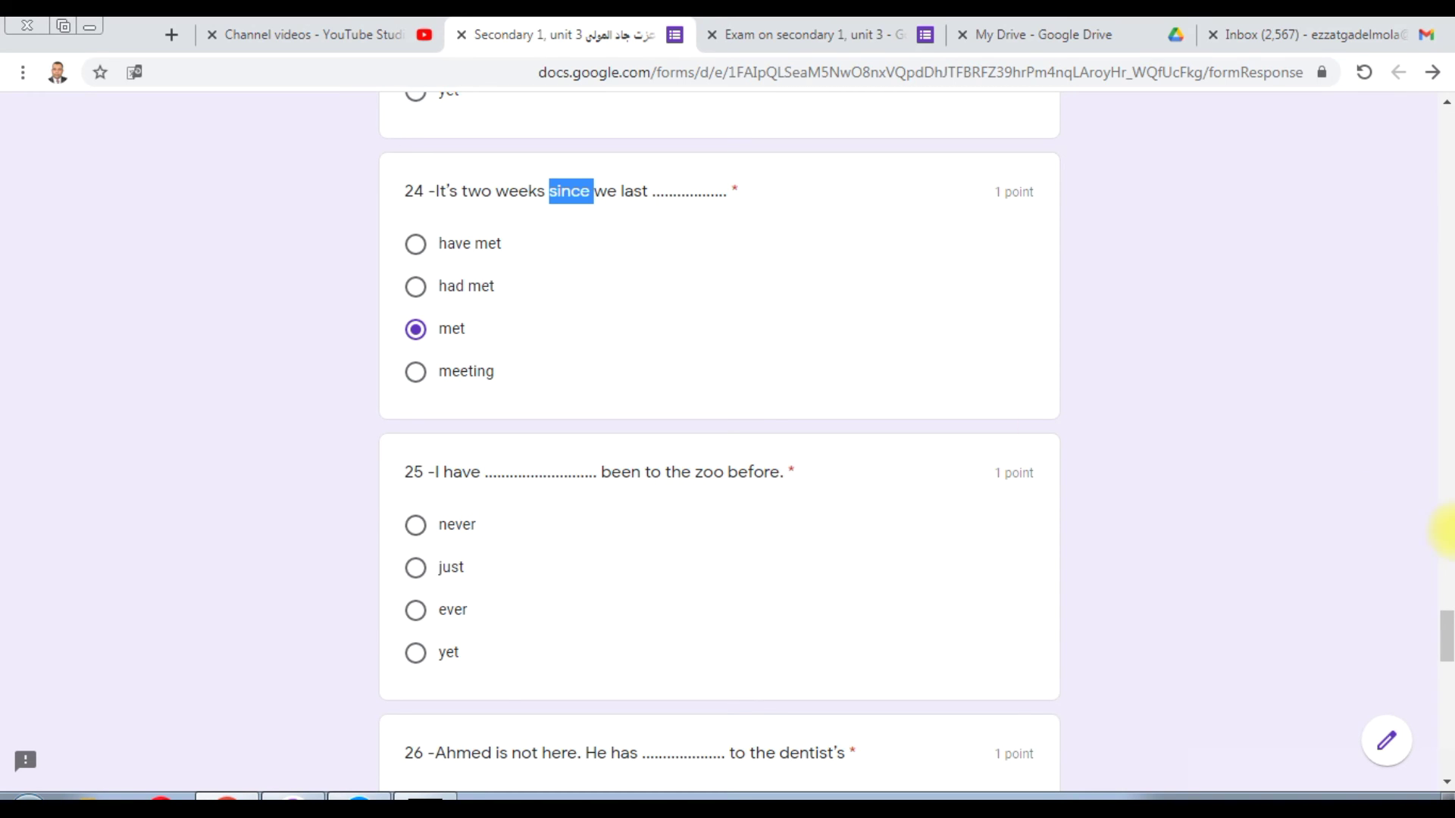
Step: Answer question 25 with 'never' and question 26 about Ahmed and the dentist with 'gone'
left_click_drag(1447, 632, 1447, 642)
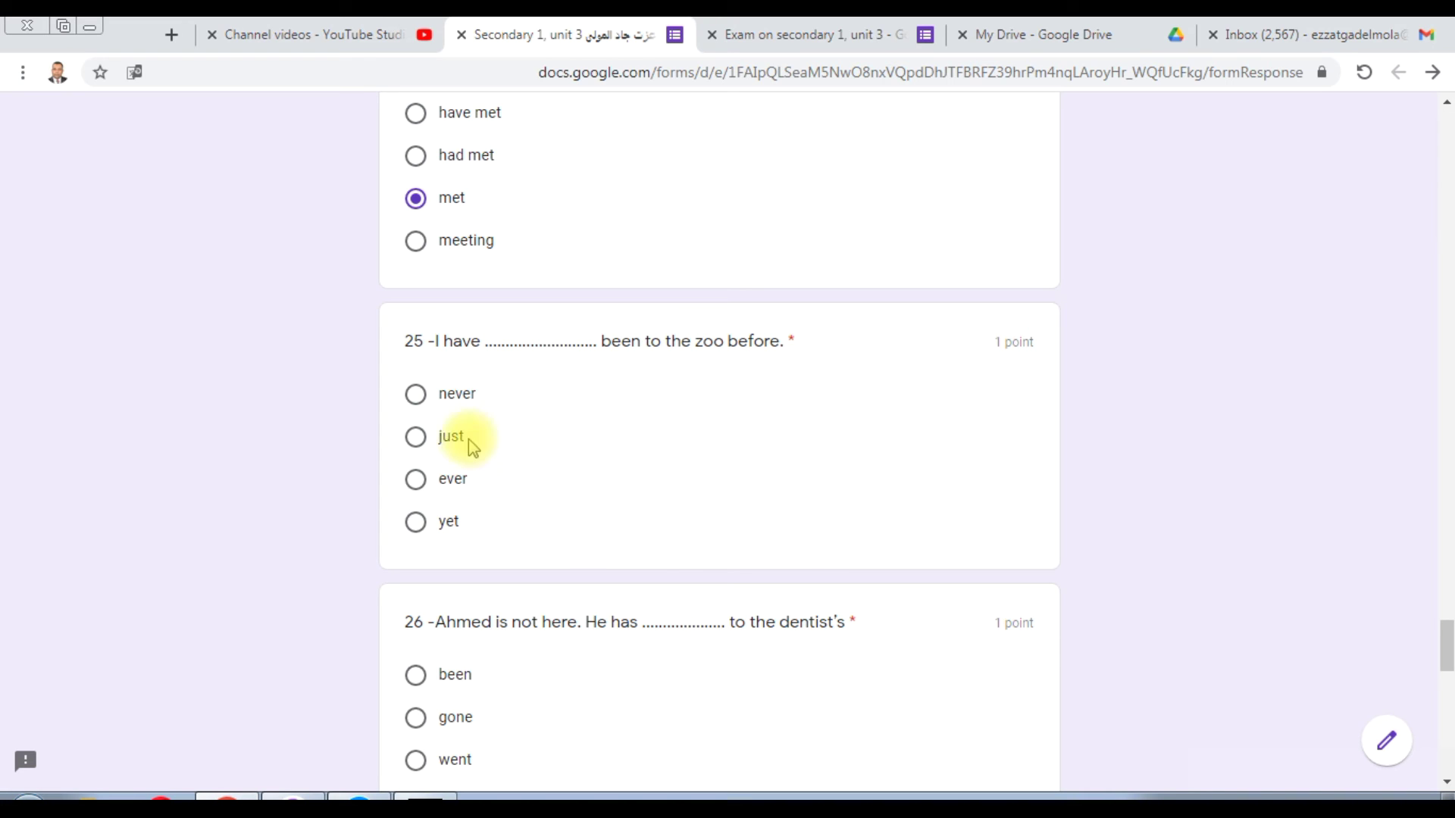
left_click(419, 390)
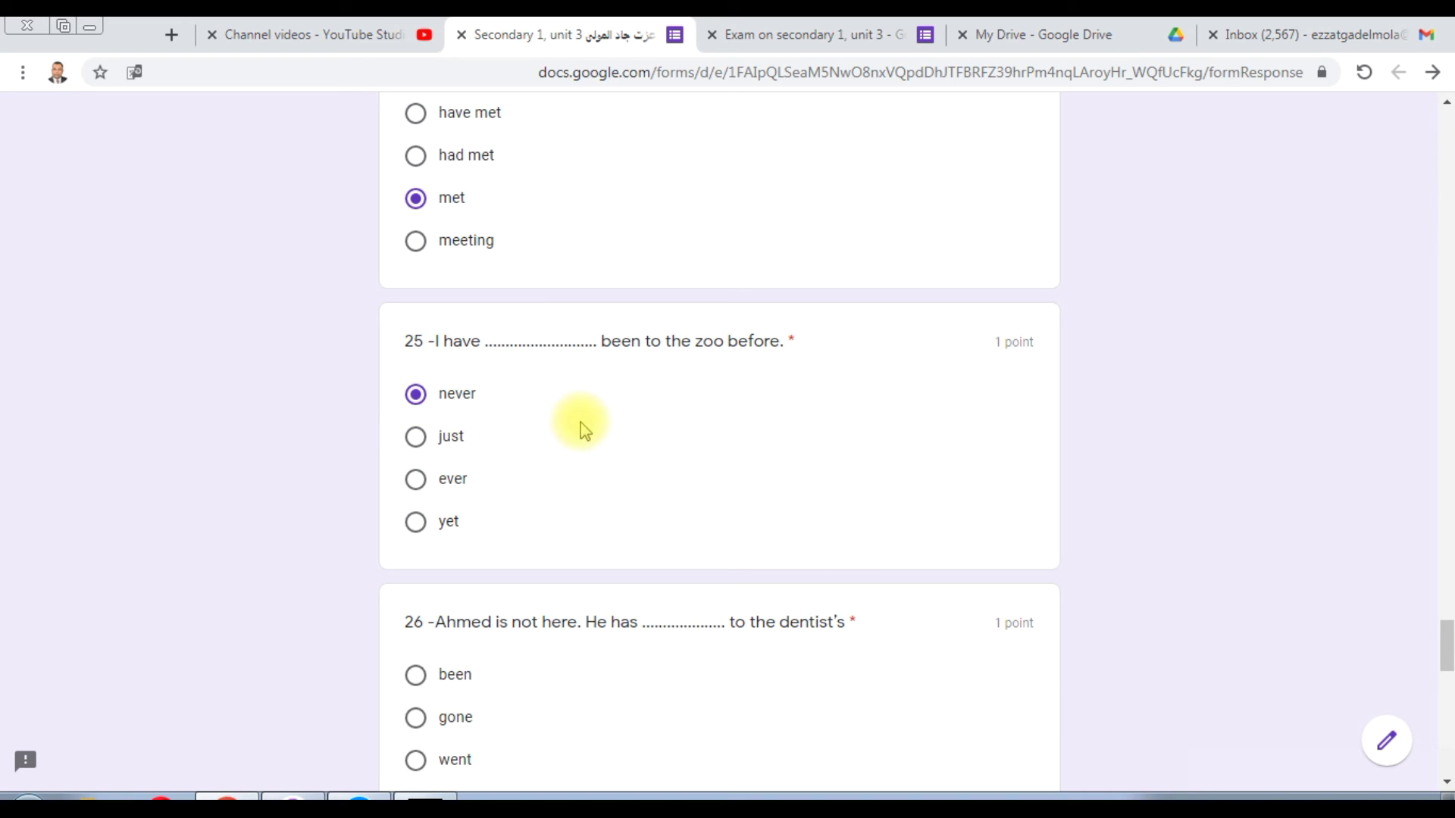
left_click_drag(1445, 639, 1446, 661)
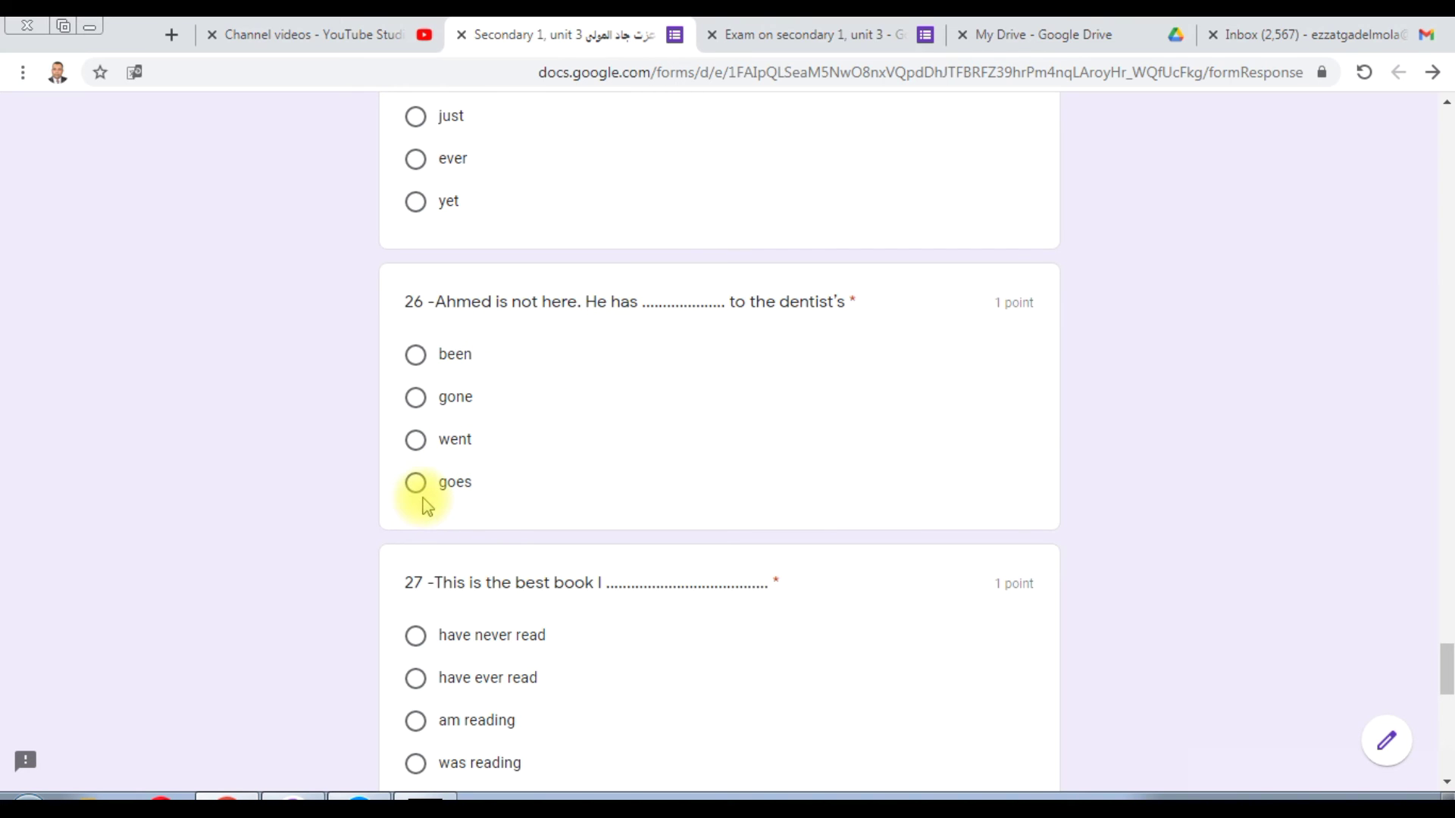
left_click(417, 397)
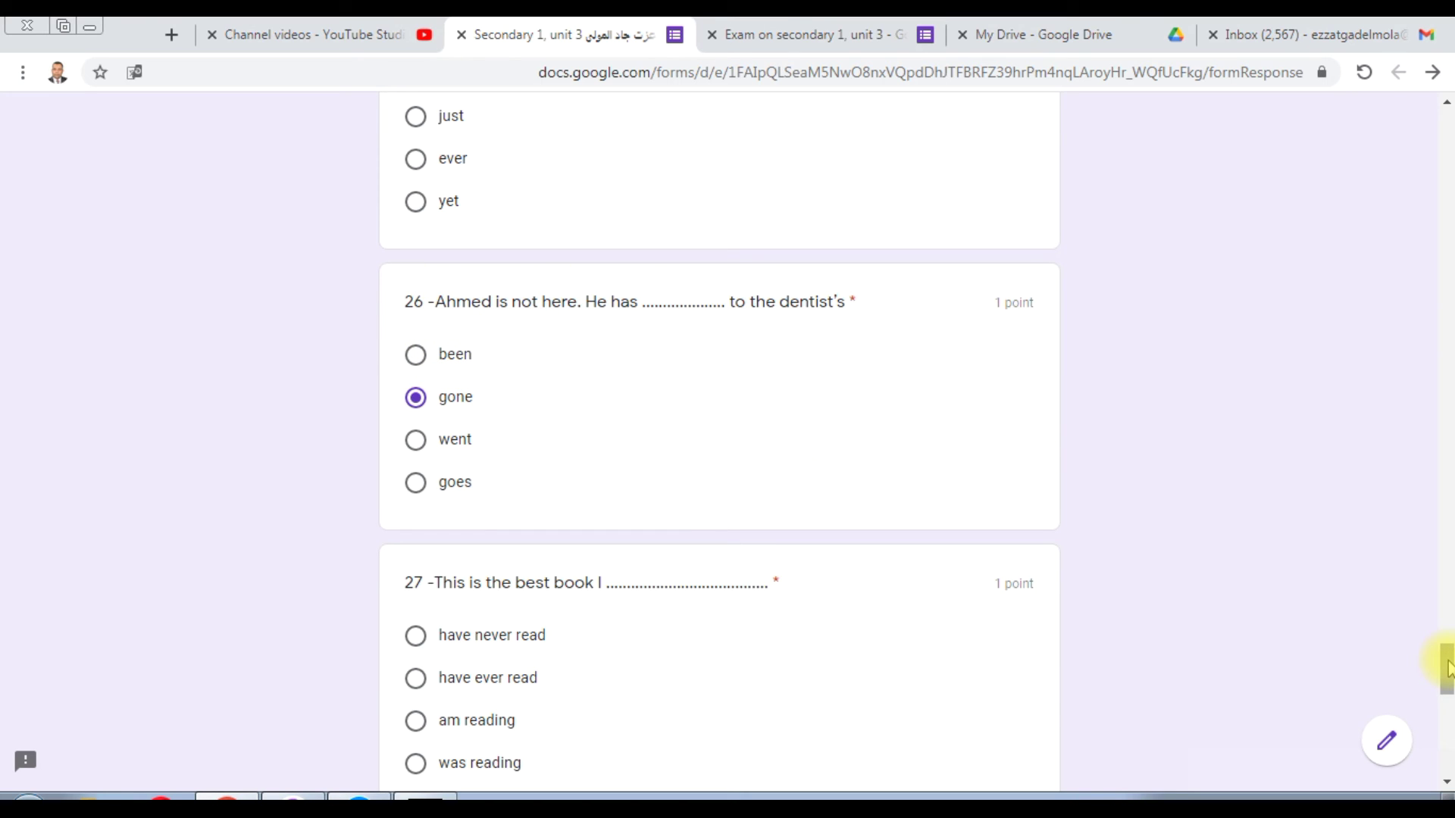
left_click_drag(1447, 667, 1448, 675)
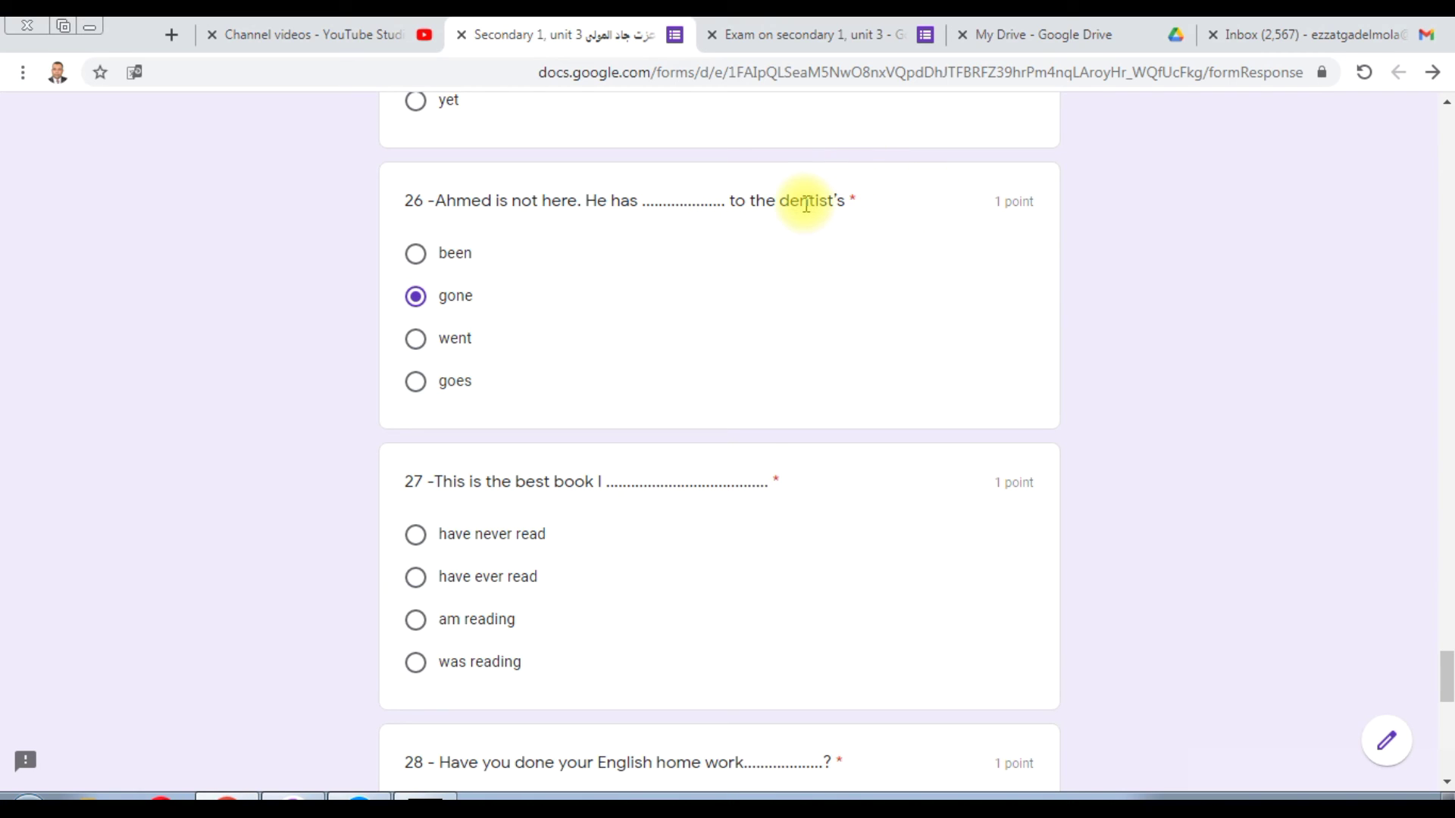
left_click_drag(790, 201, 847, 198)
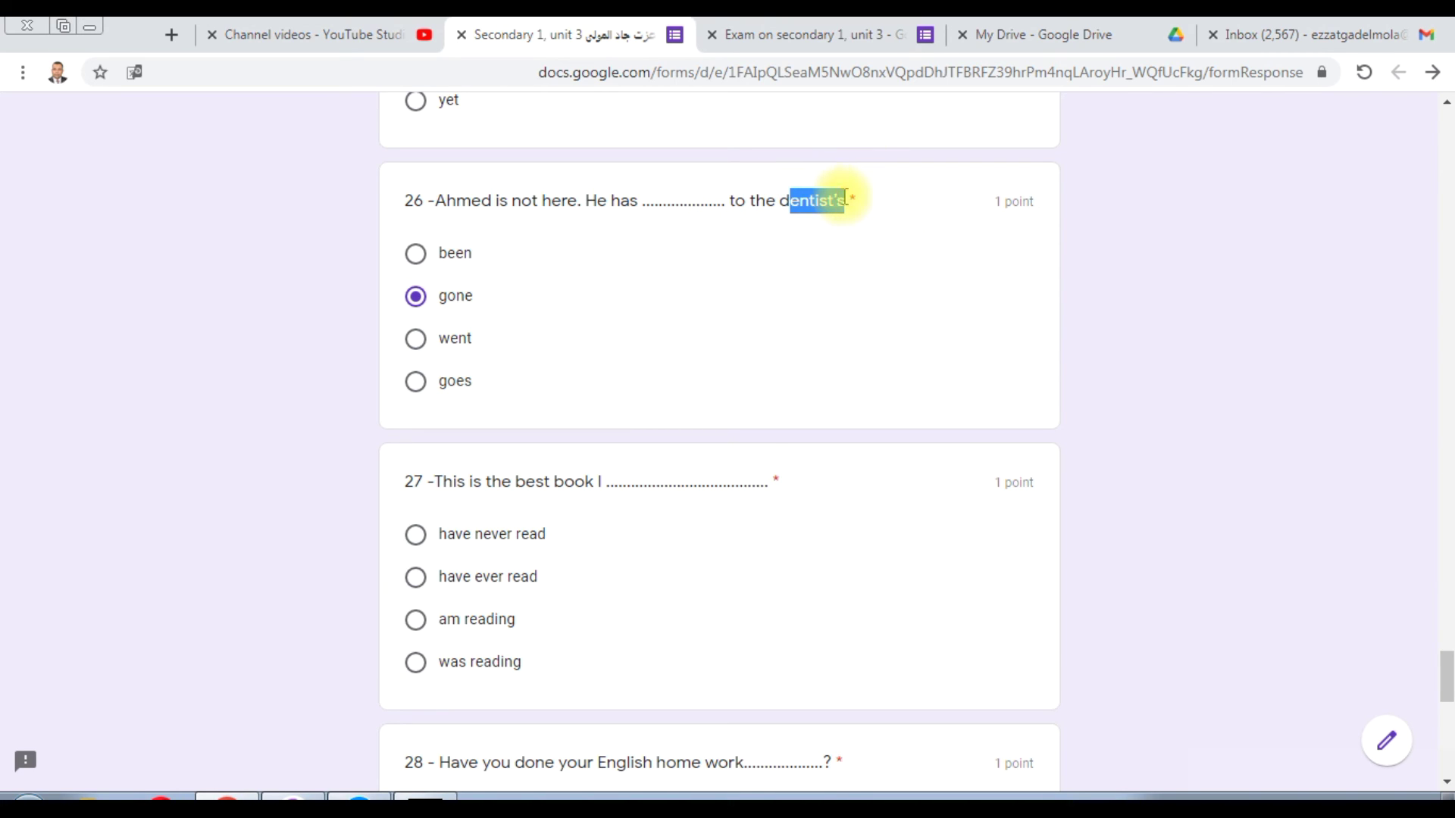
left_click(810, 217)
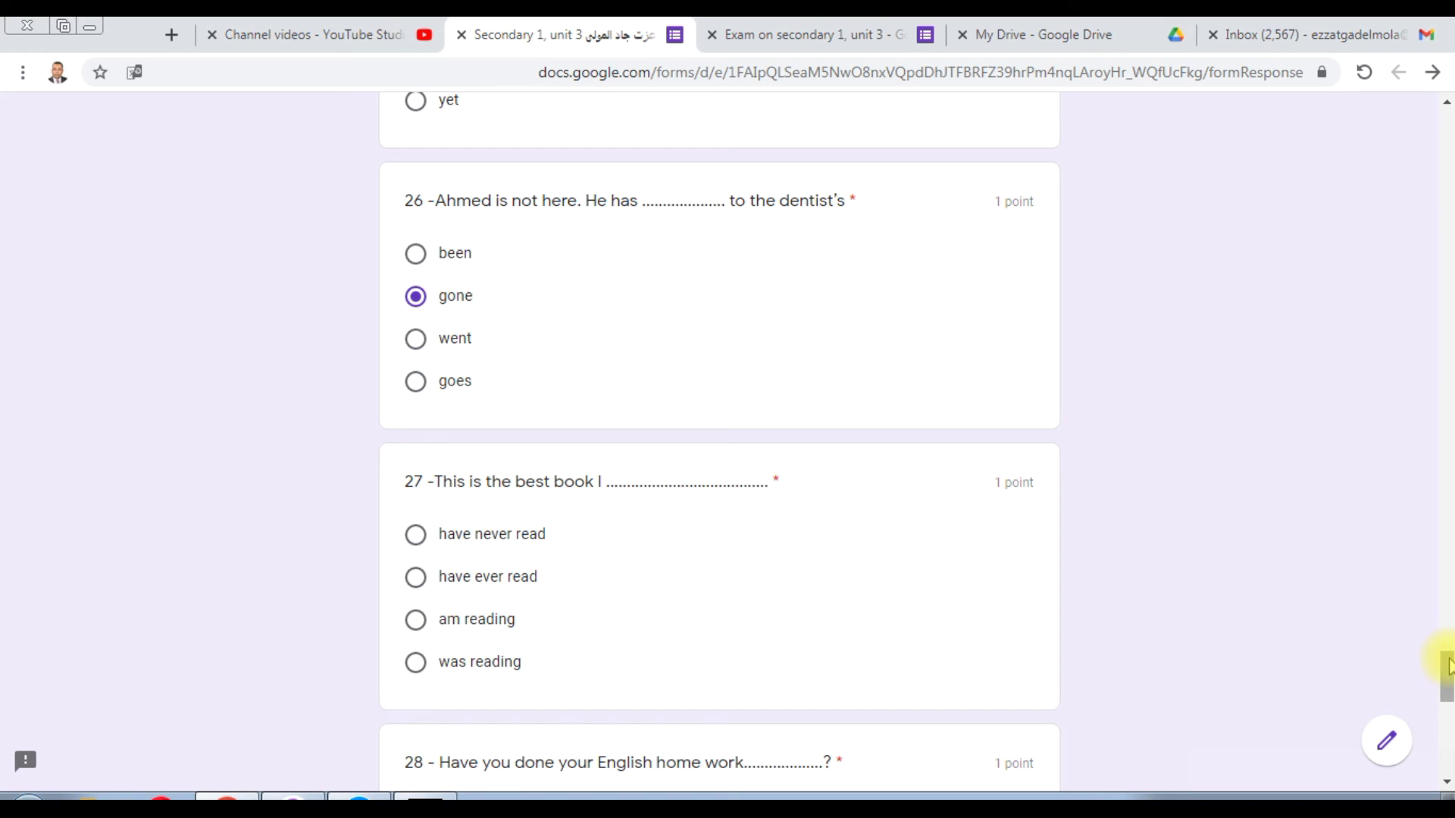
Step: Choose 'have ever read' for question 27 about the best book, then scroll on
left_click_drag(1447, 662, 1447, 672)
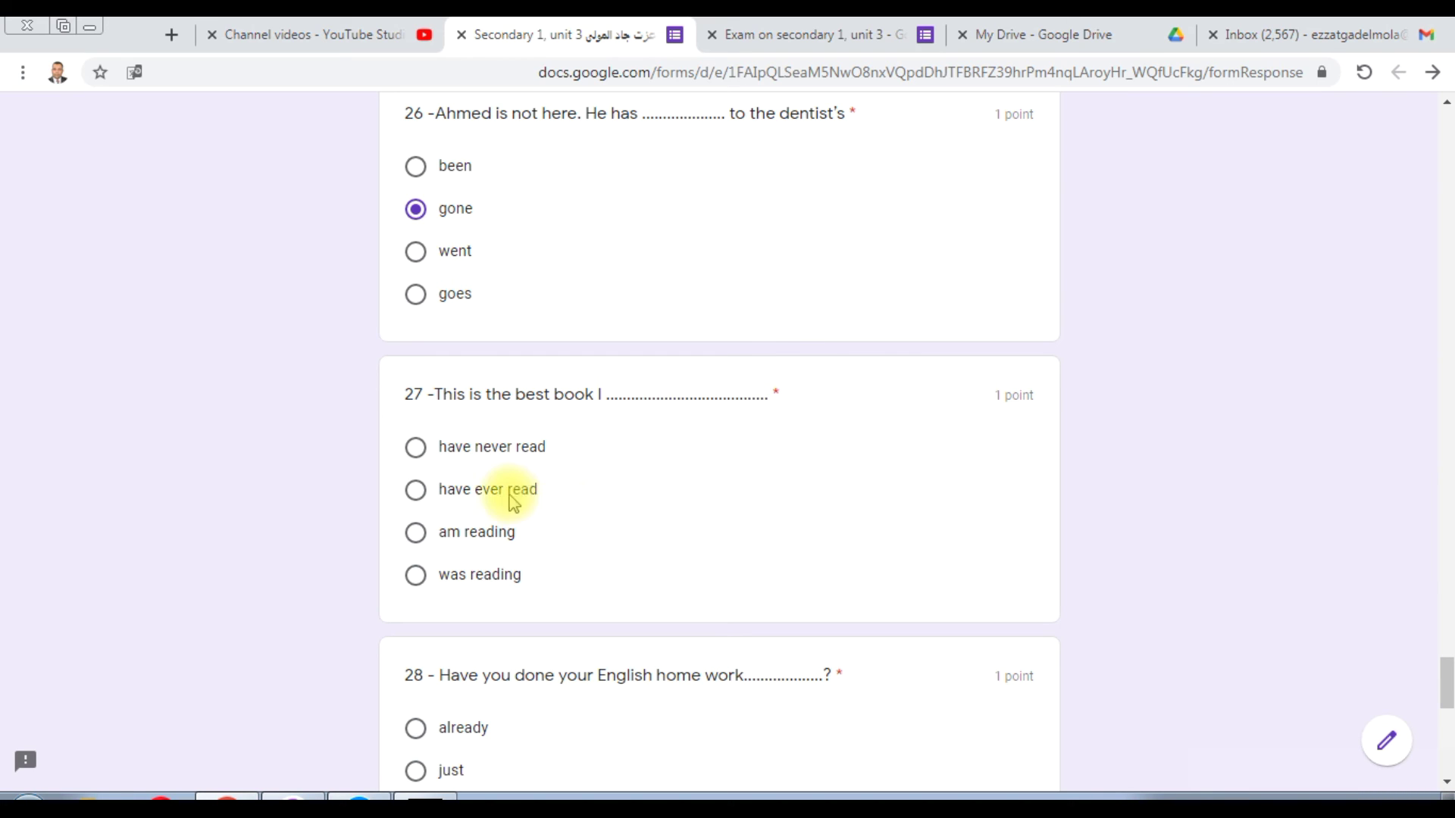
left_click(416, 490)
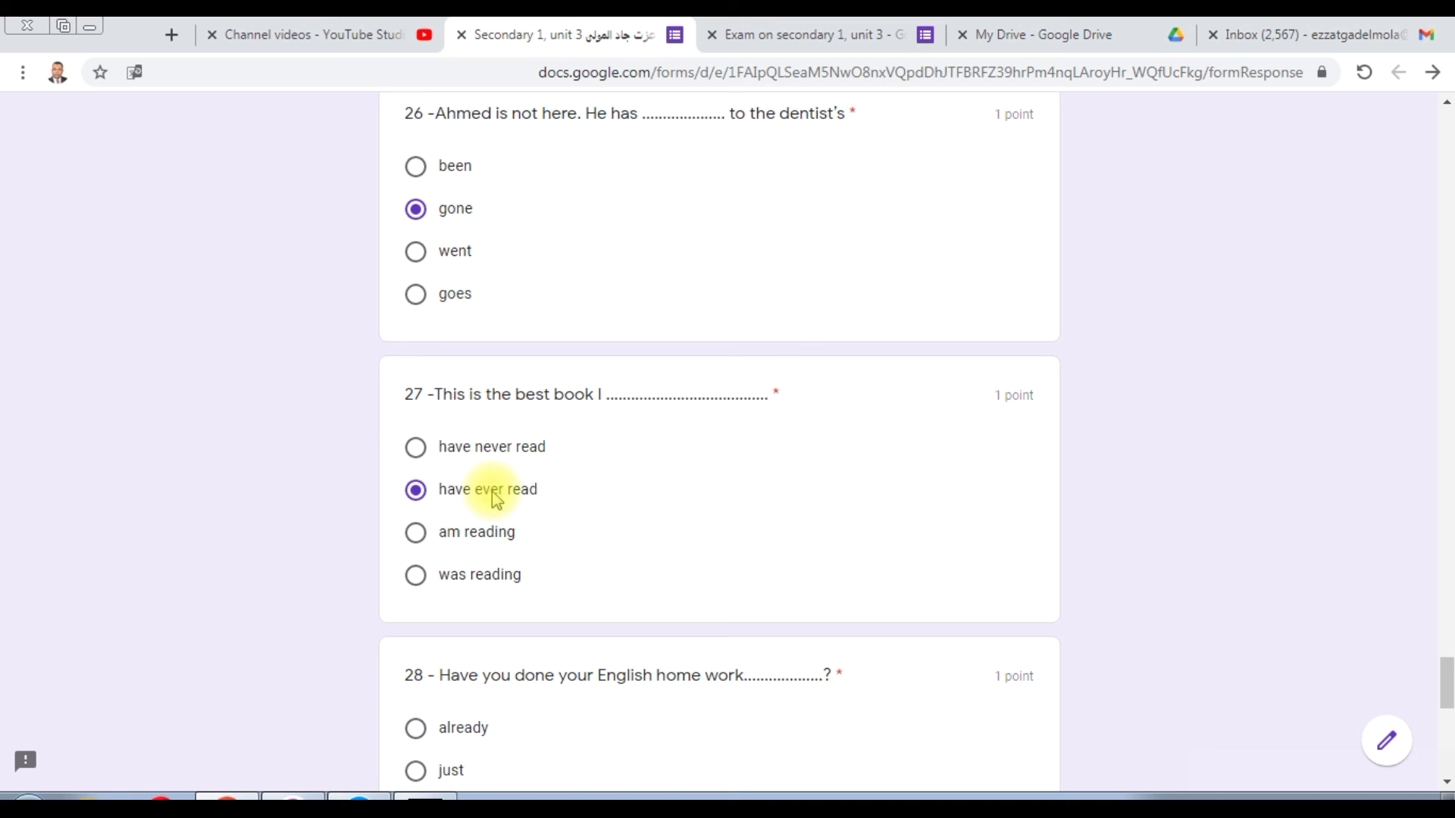
left_click_drag(1447, 682, 1449, 705)
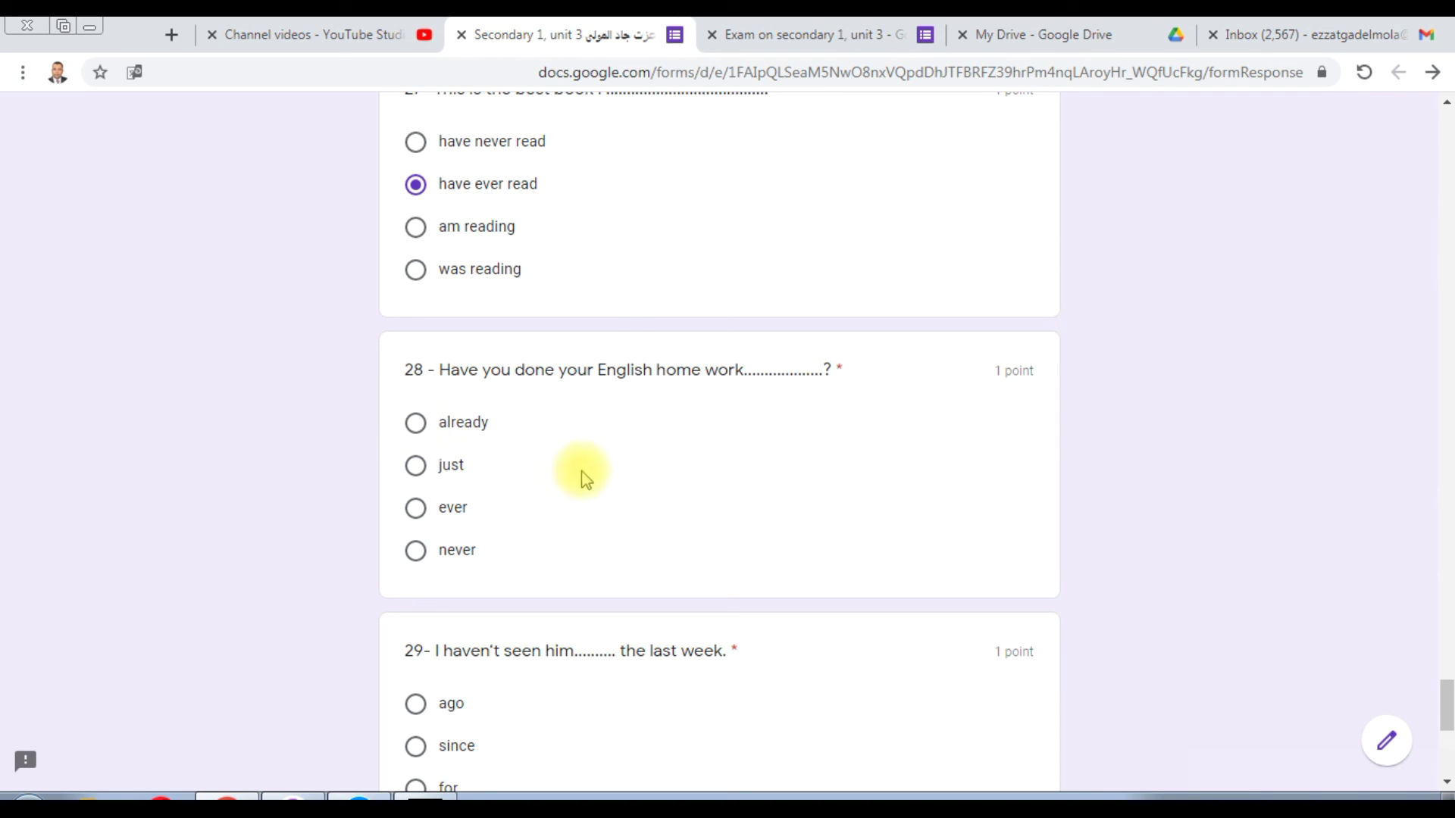
Step: Choose 'already' for question 28 on homework, then scroll to question 29
left_click(422, 422)
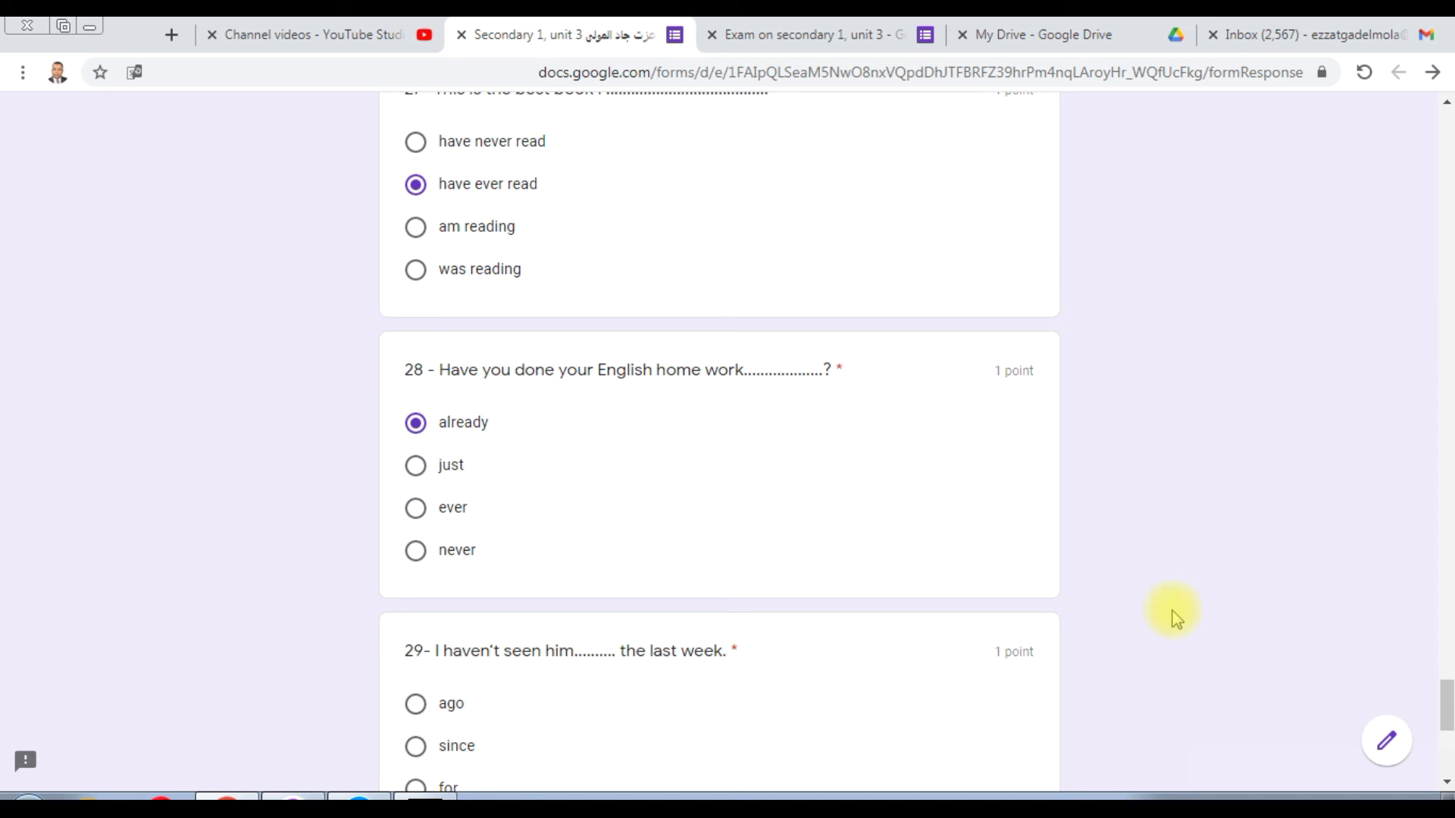
left_click_drag(1446, 690, 1445, 714)
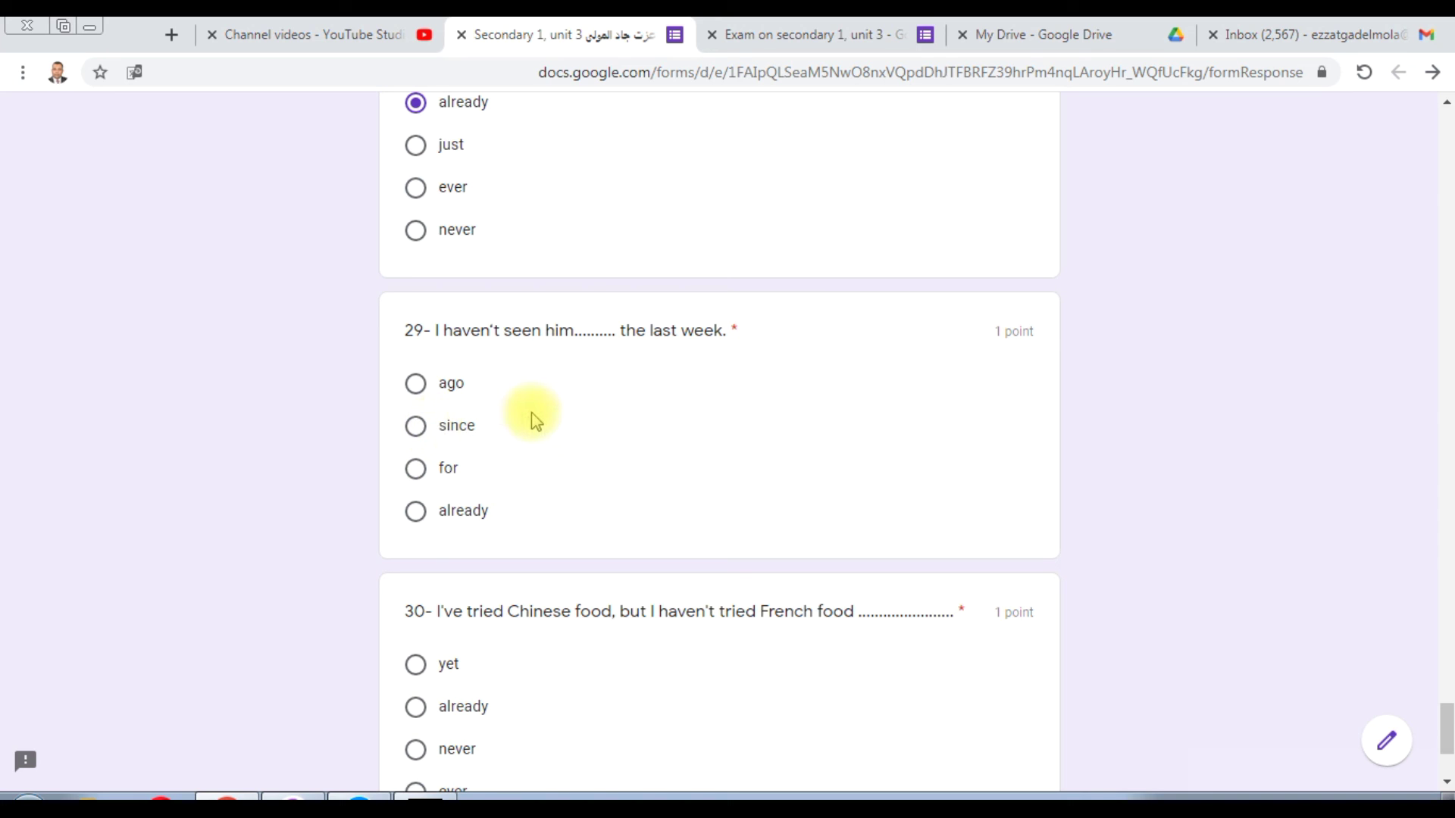
Step: Choose "for" as the answer to question 29 about not seeing him now
left_click(417, 472)
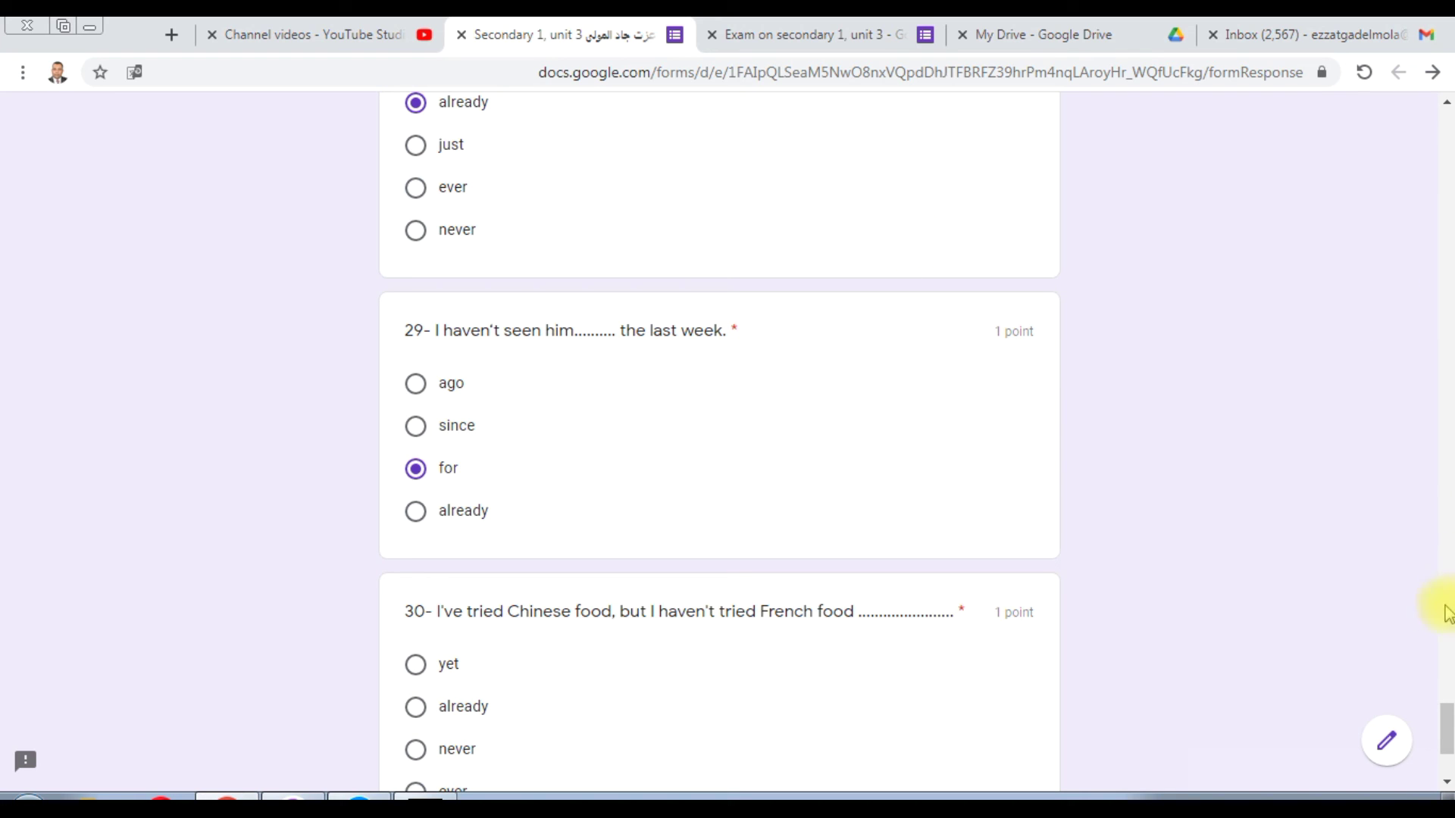
left_click_drag(1448, 738, 1447, 754)
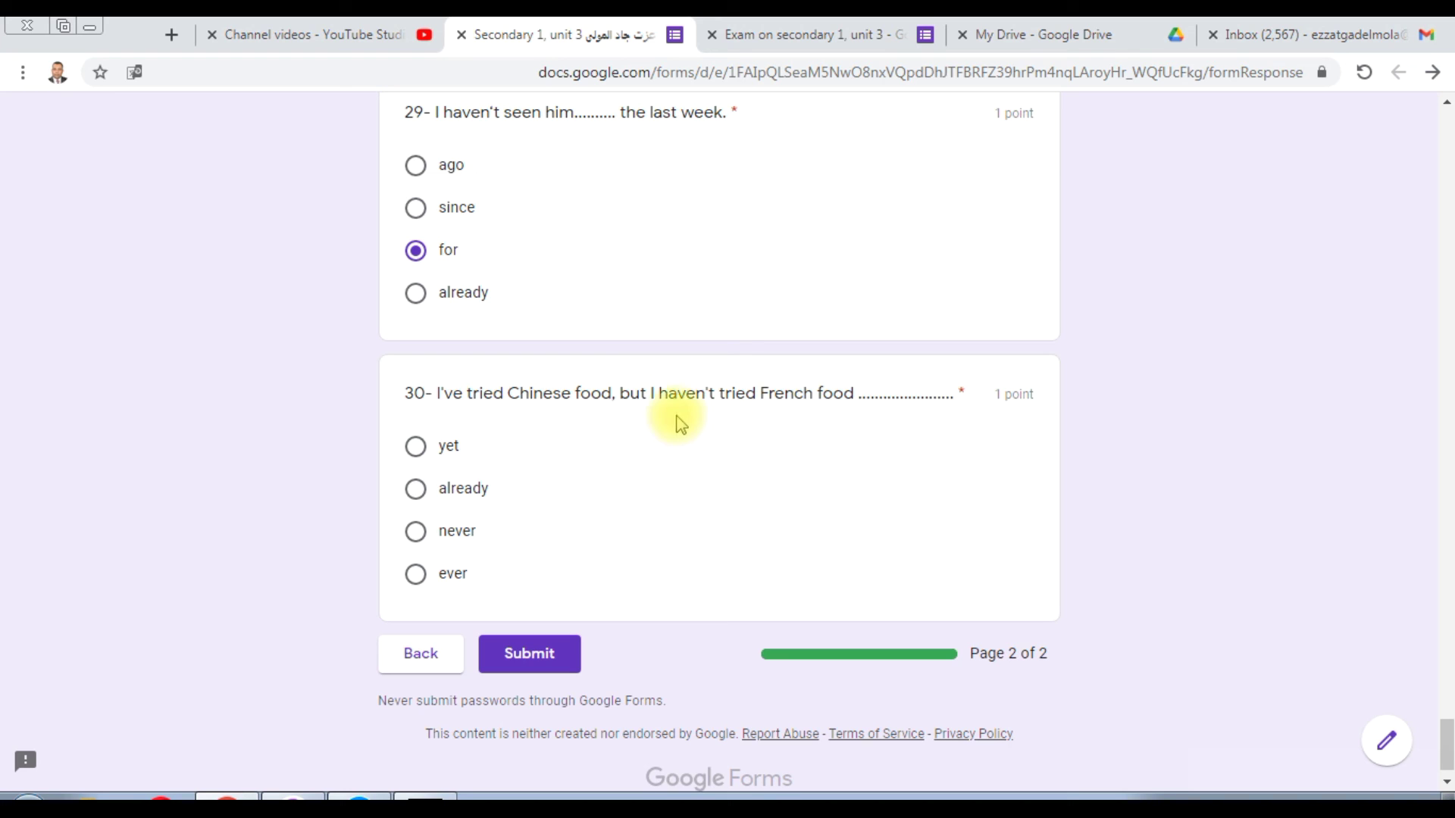
Step: Answer question 30 on French food with "yet", review the answers, and submit the quiz
left_click(415, 446)
mouse_move(1446, 736)
left_mouse_down()
mouse_move(1439, 668)
mouse_move(1448, 711)
left_mouse_up()
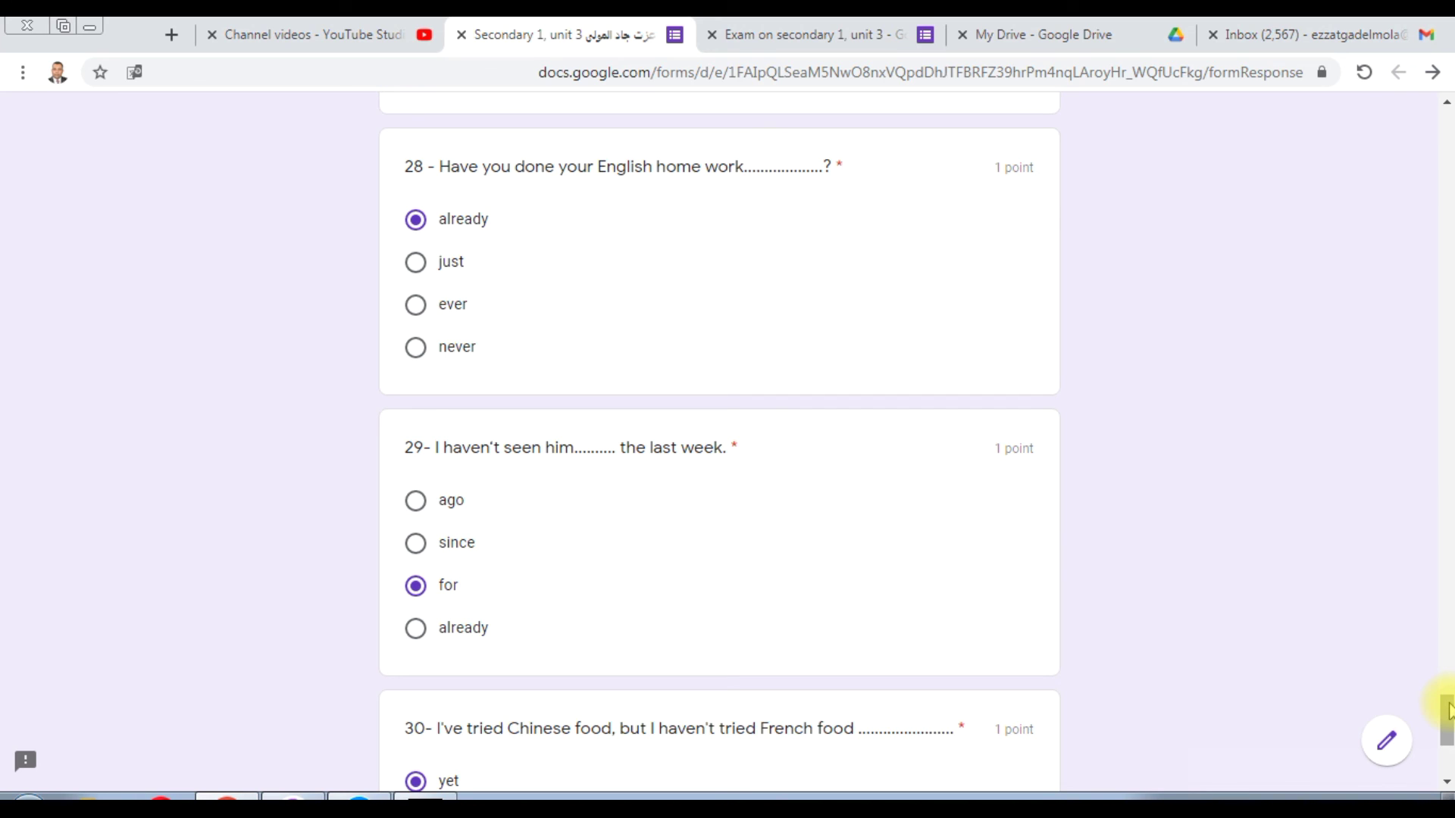
left_click_drag(1448, 711, 1447, 739)
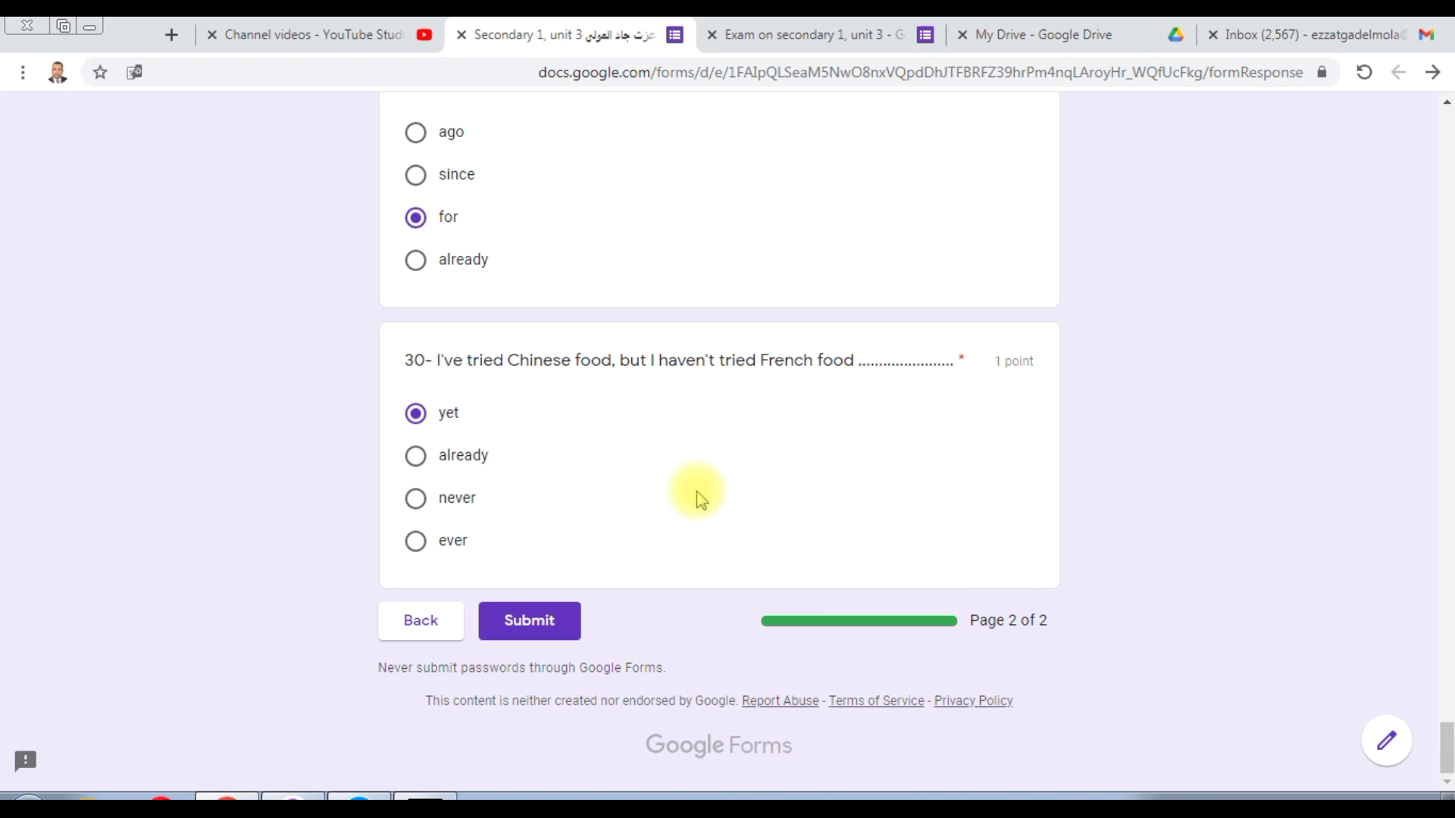
left_click(538, 618)
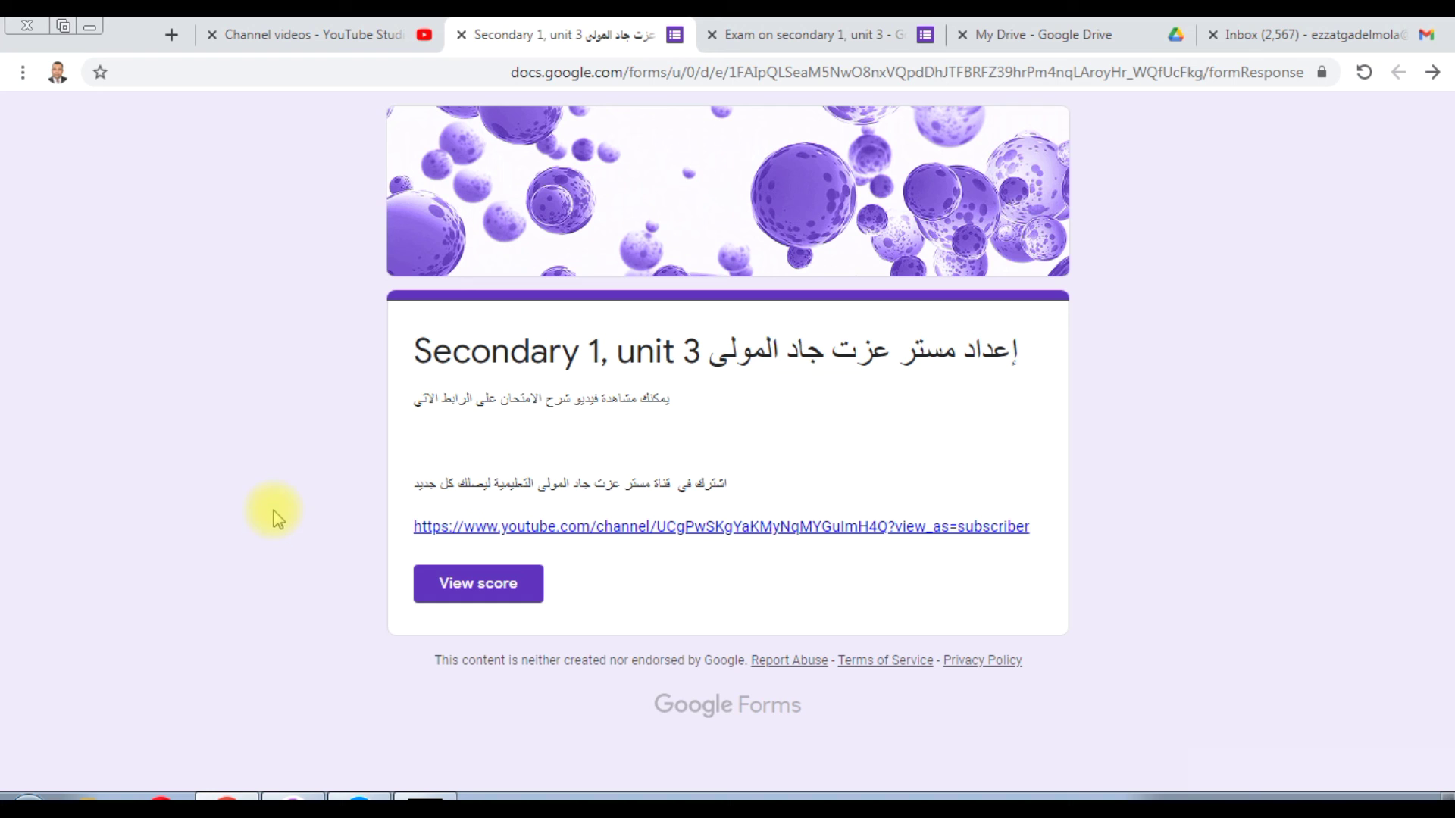
left_click(487, 590)
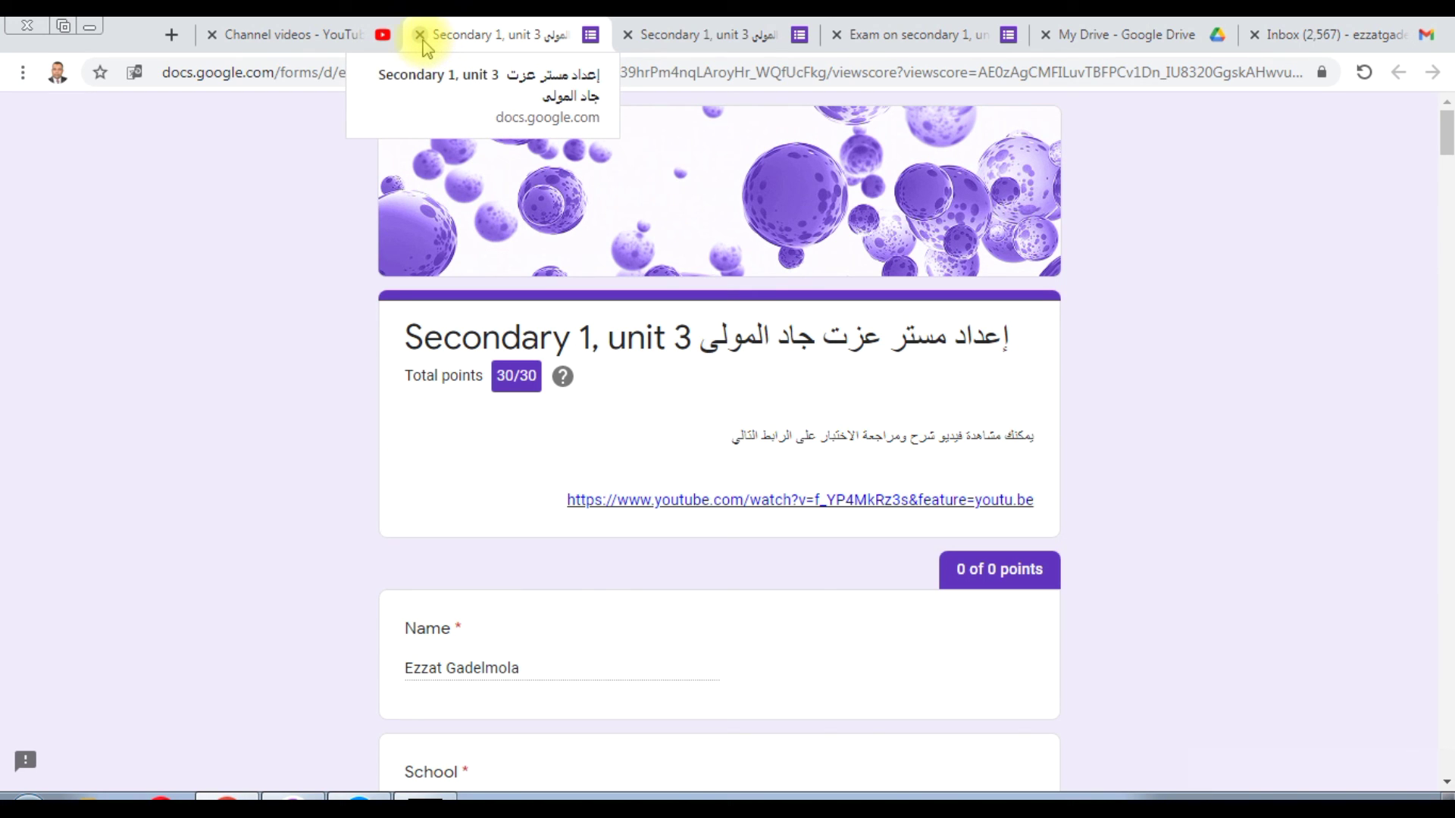
left_click(419, 34)
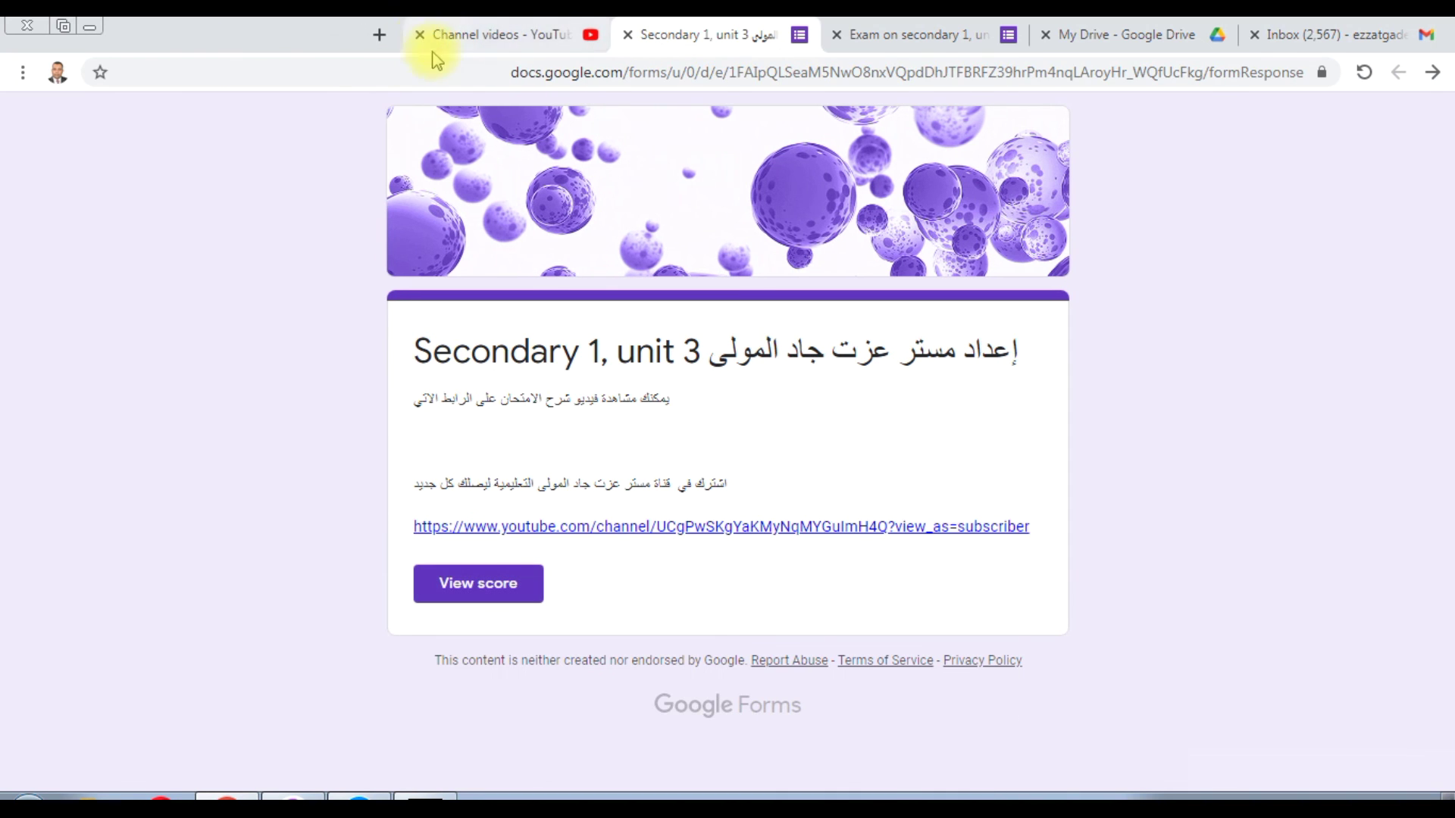